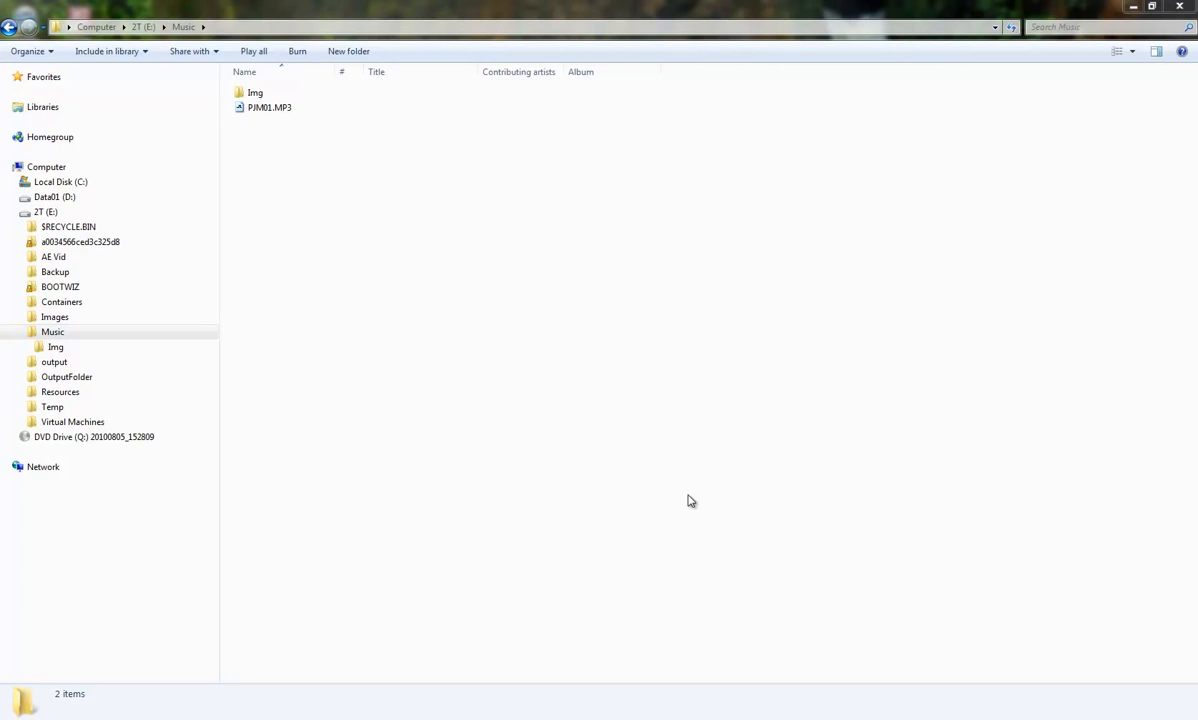
Launch Adobe Premiere Pro CS5.5 and start a new project.
{"action": "left_click", "coordinate": [5, 712]}
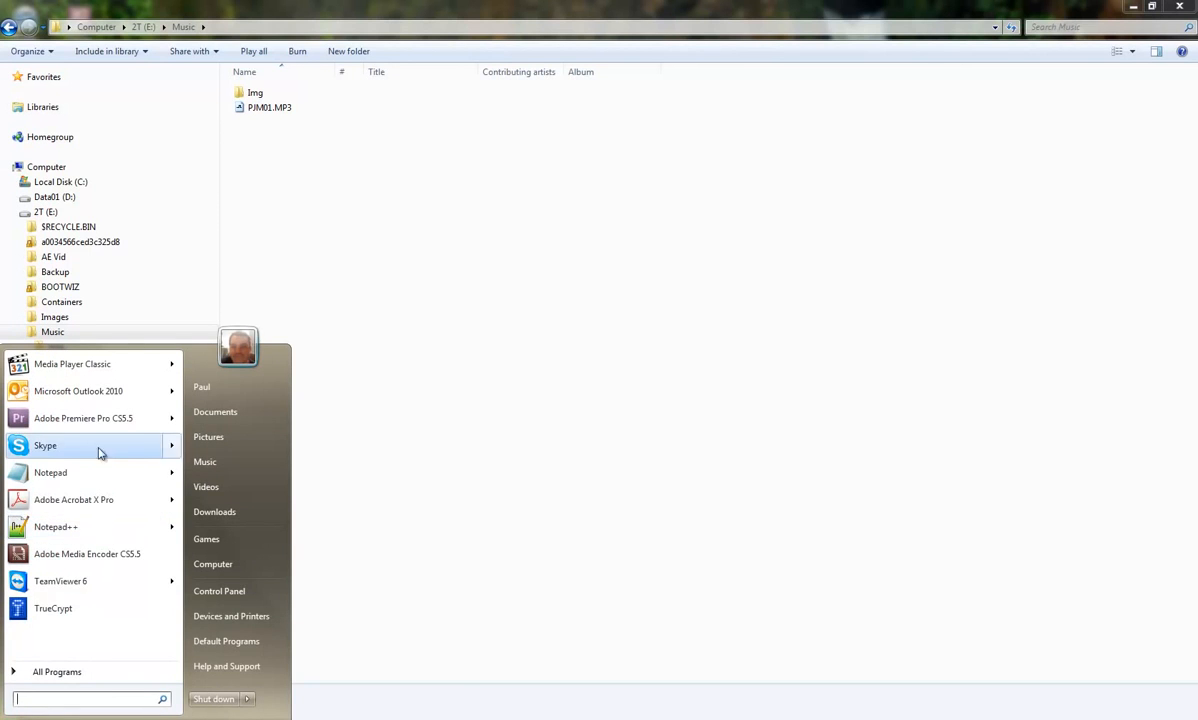
{"action": "left_click", "coordinate": [99, 418]}
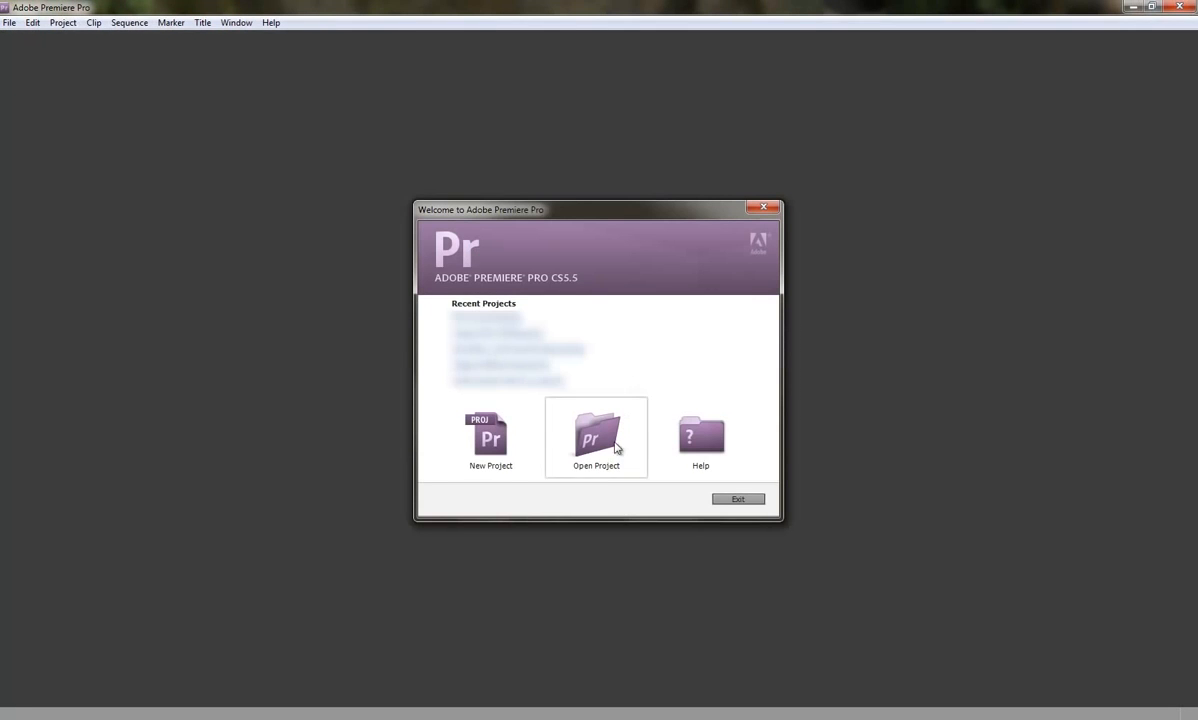
{"action": "left_click", "coordinate": [495, 440]}
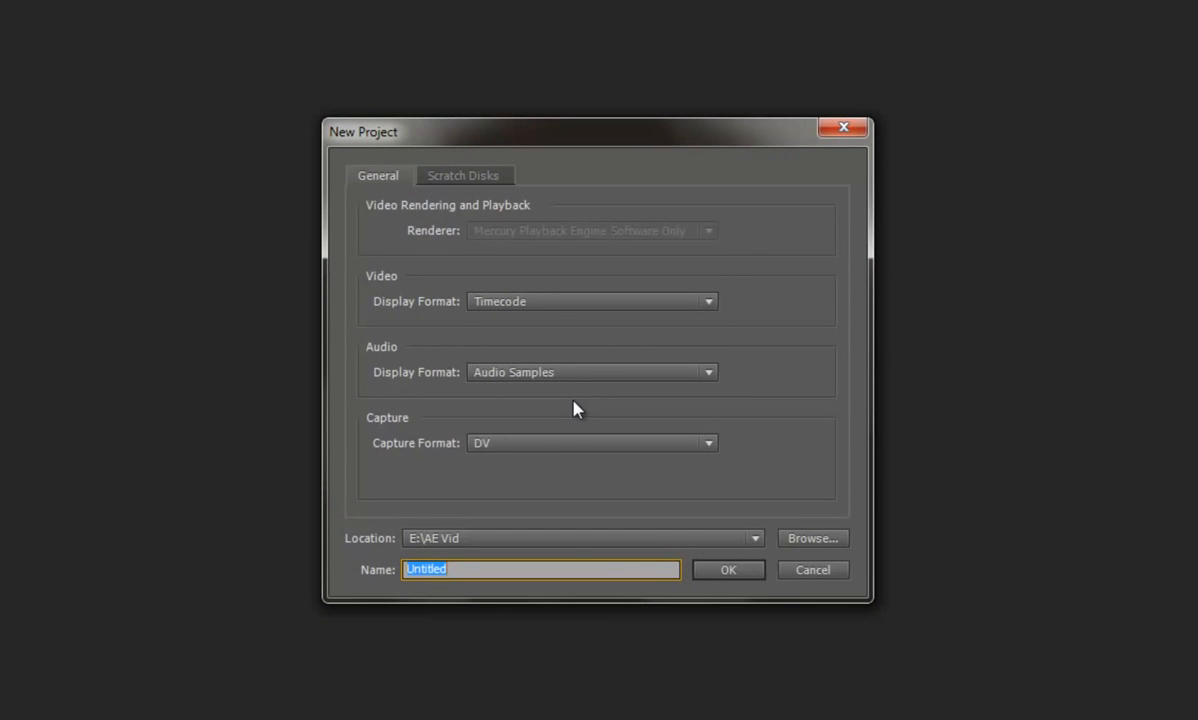
Choose E:\AE Vid as the project location and create the project with the name My Picture Video.
{"action": "left_click", "coordinate": [826, 539]}
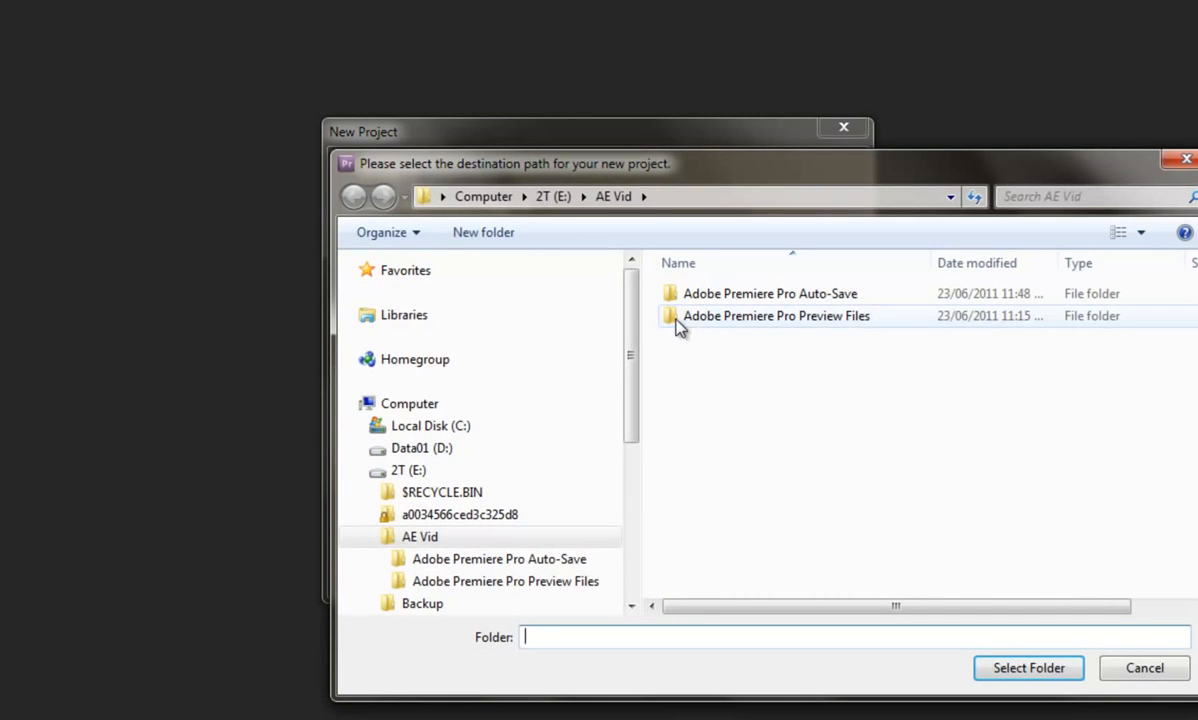
{"action": "left_click_drag", "start_coordinate": [795, 170], "coordinate": [618, 142]}
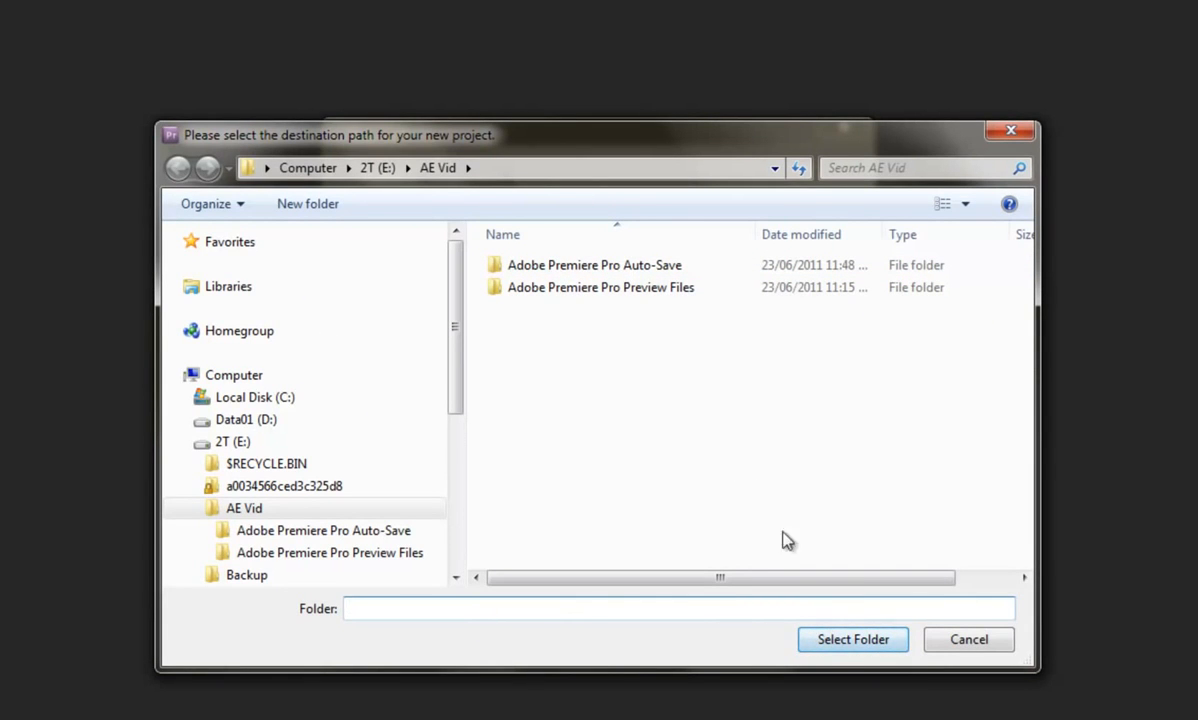
{"action": "left_click", "coordinate": [816, 643]}
{"action": "left_click", "coordinate": [467, 571]}
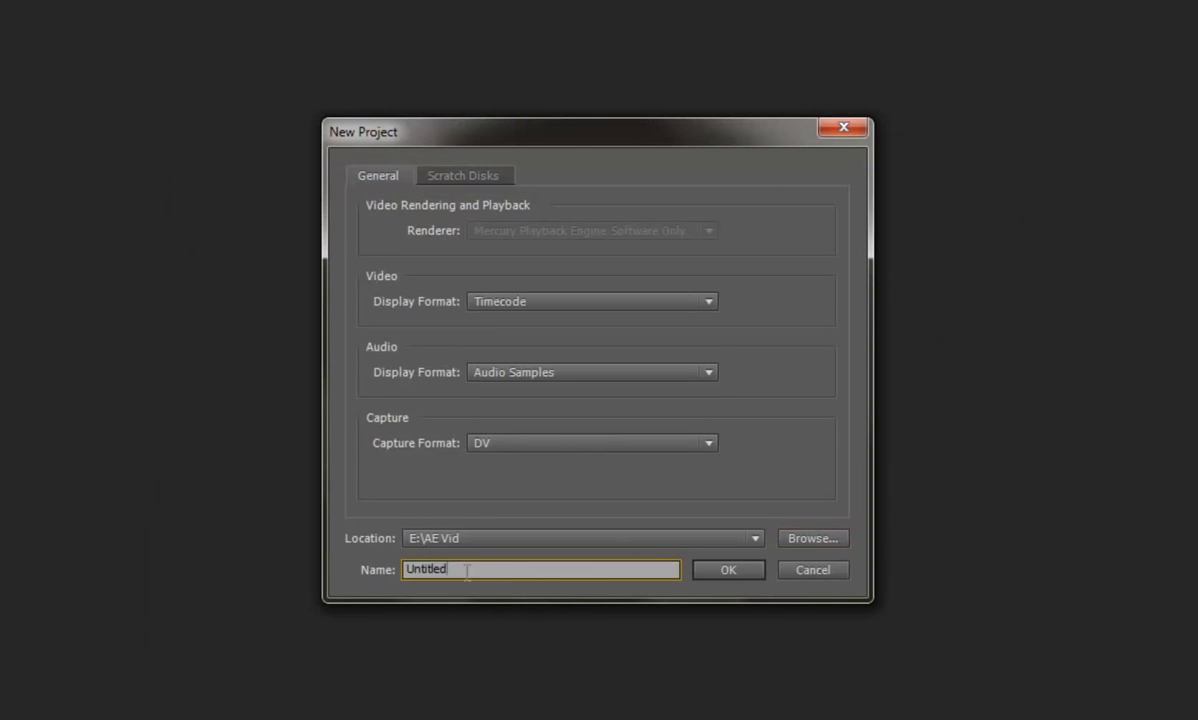
{"action": "double_click", "coordinate": [467, 571]}
{"action": "type", "text": "My"}
{"action": "type", "text": "Picture Video"}
{"action": "left_click", "coordinate": [736, 572]}
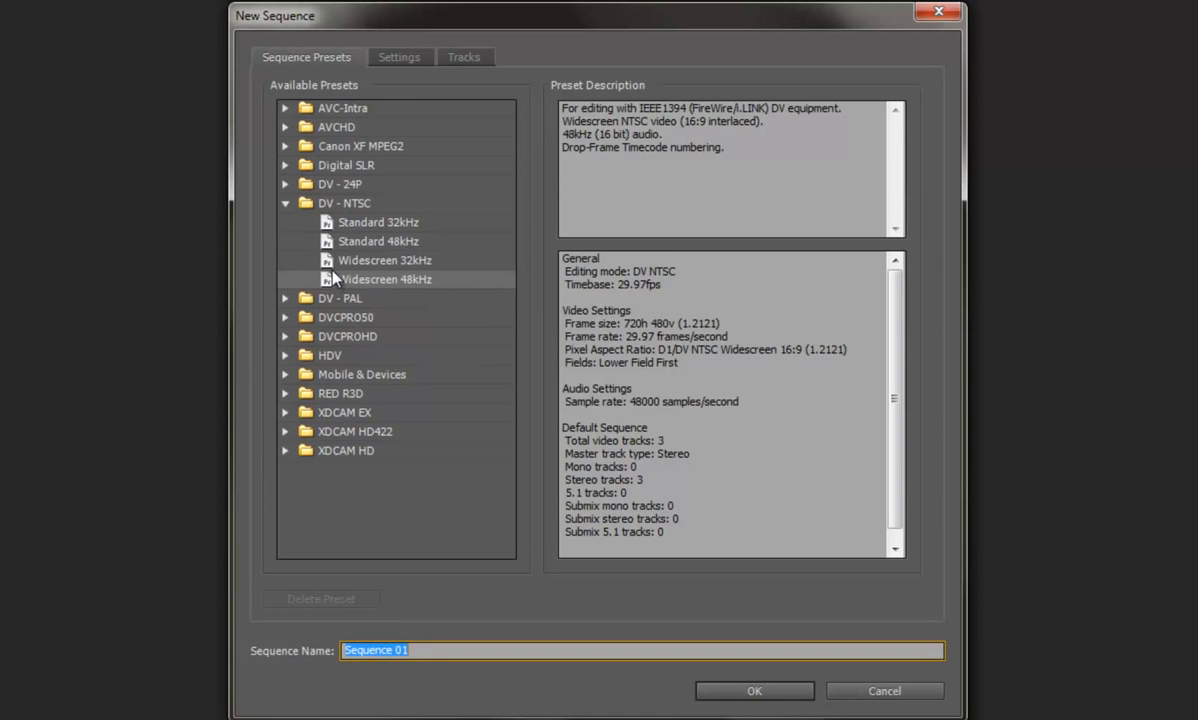
Collapse the DV - NTSC presets and set the new sequence's editing mode to Custom.
{"action": "left_click_drag", "start_coordinate": [521, 22], "coordinate": [484, 26]}
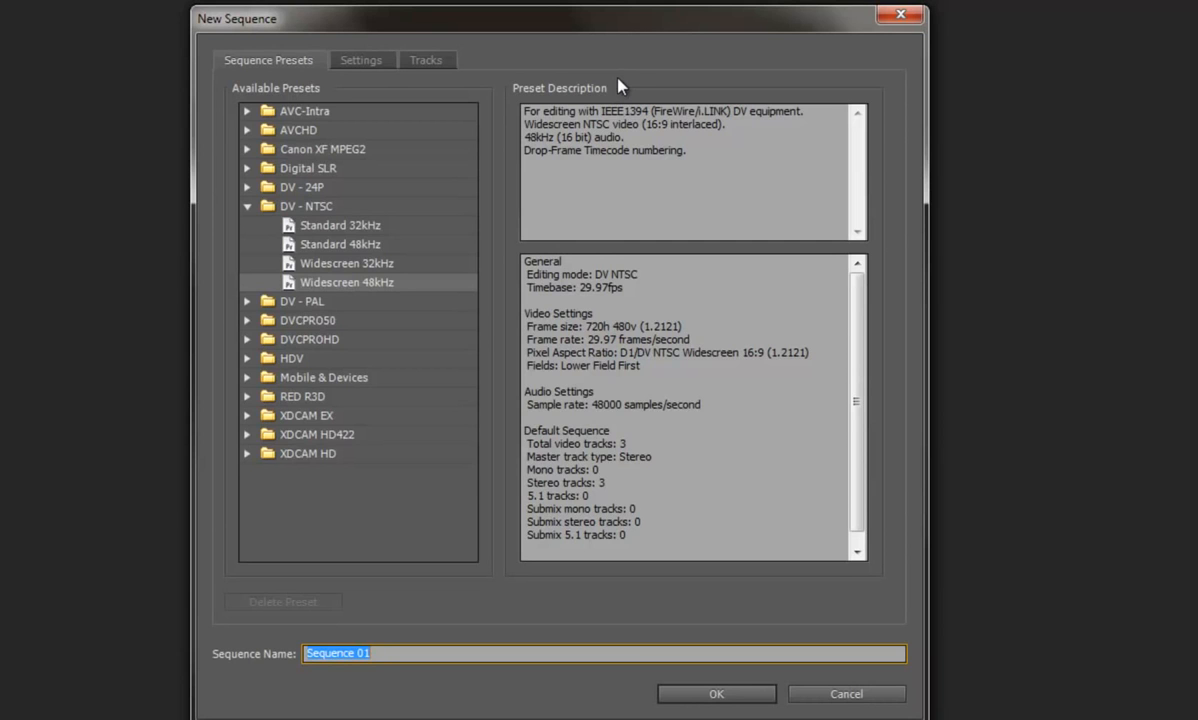
{"action": "left_click_drag", "start_coordinate": [578, 27], "coordinate": [507, 14]}
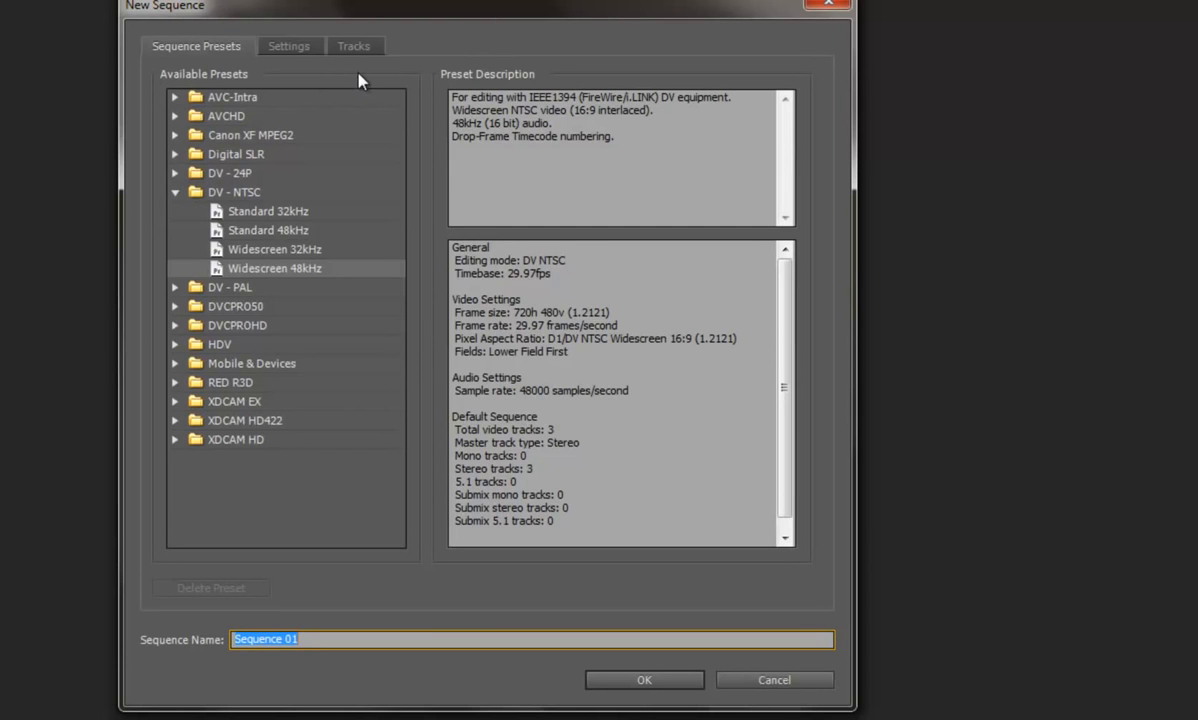
{"action": "left_click_drag", "start_coordinate": [455, 10], "coordinate": [448, 27]}
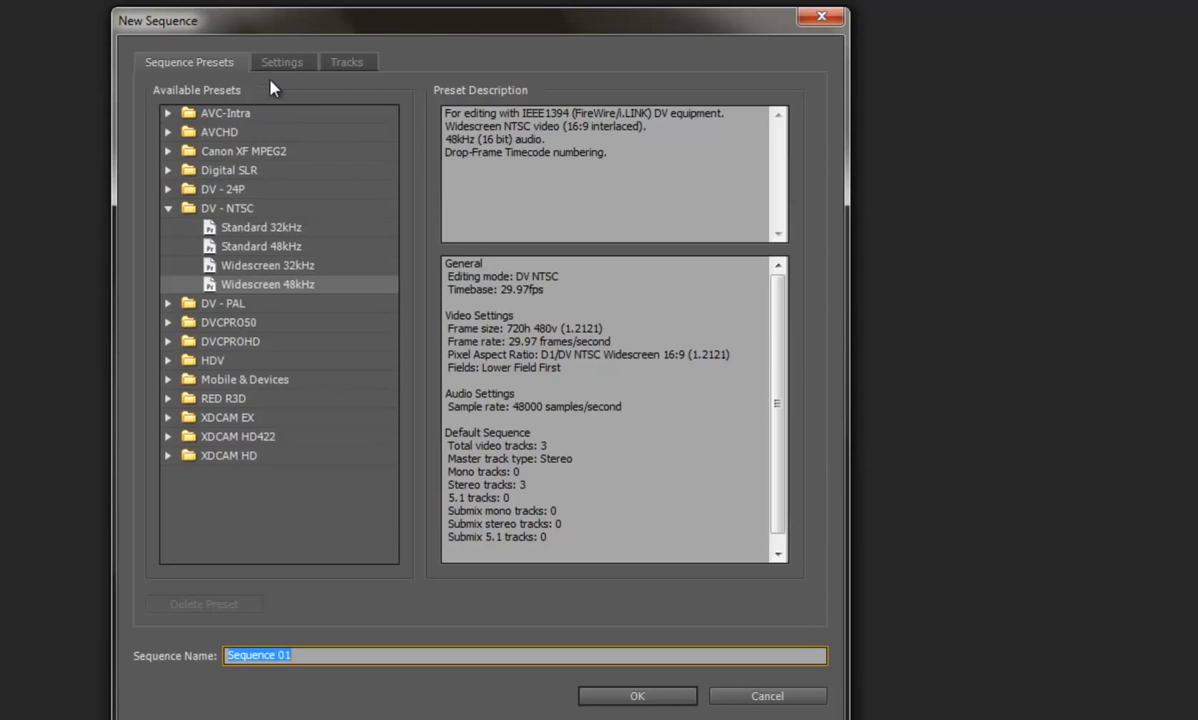
{"action": "left_click", "coordinate": [168, 208]}
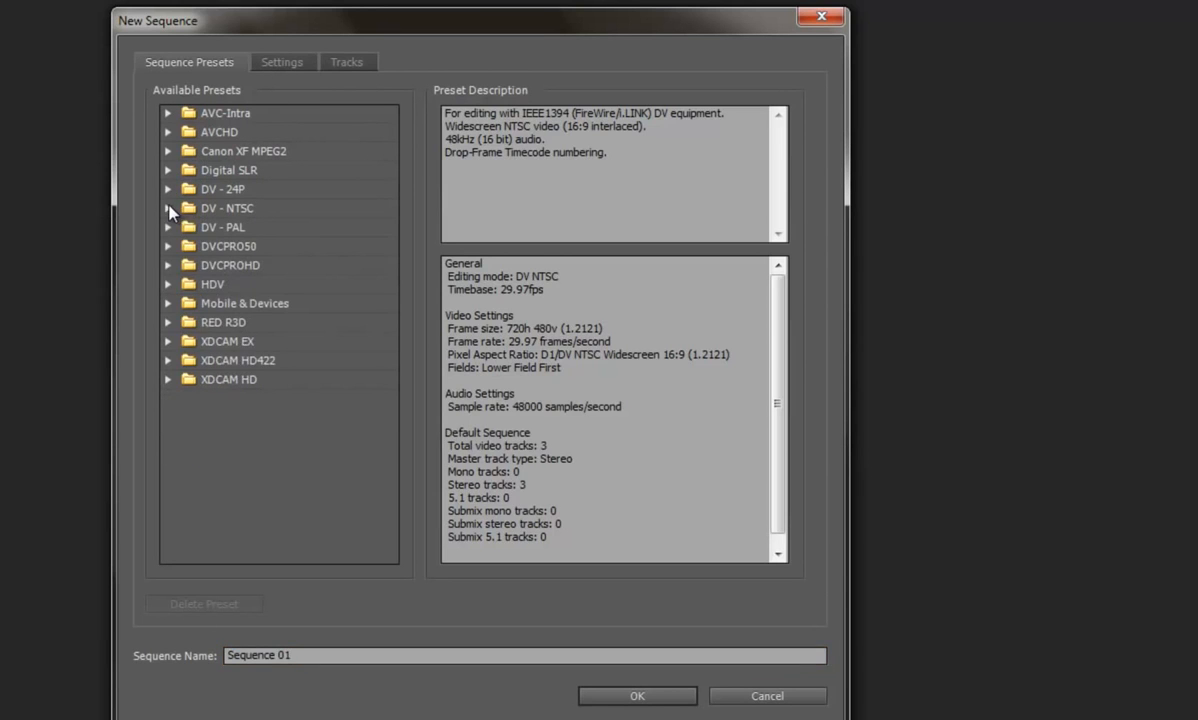
{"action": "left_click", "coordinate": [283, 61]}
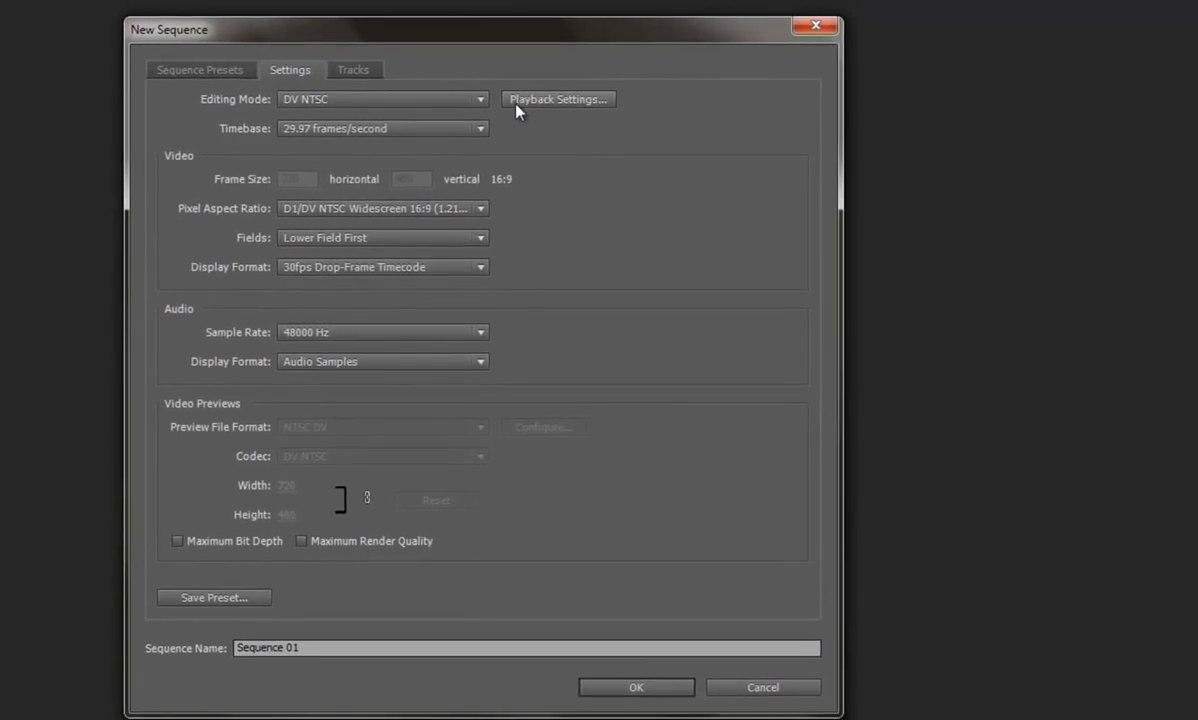
{"action": "left_click", "coordinate": [481, 99]}
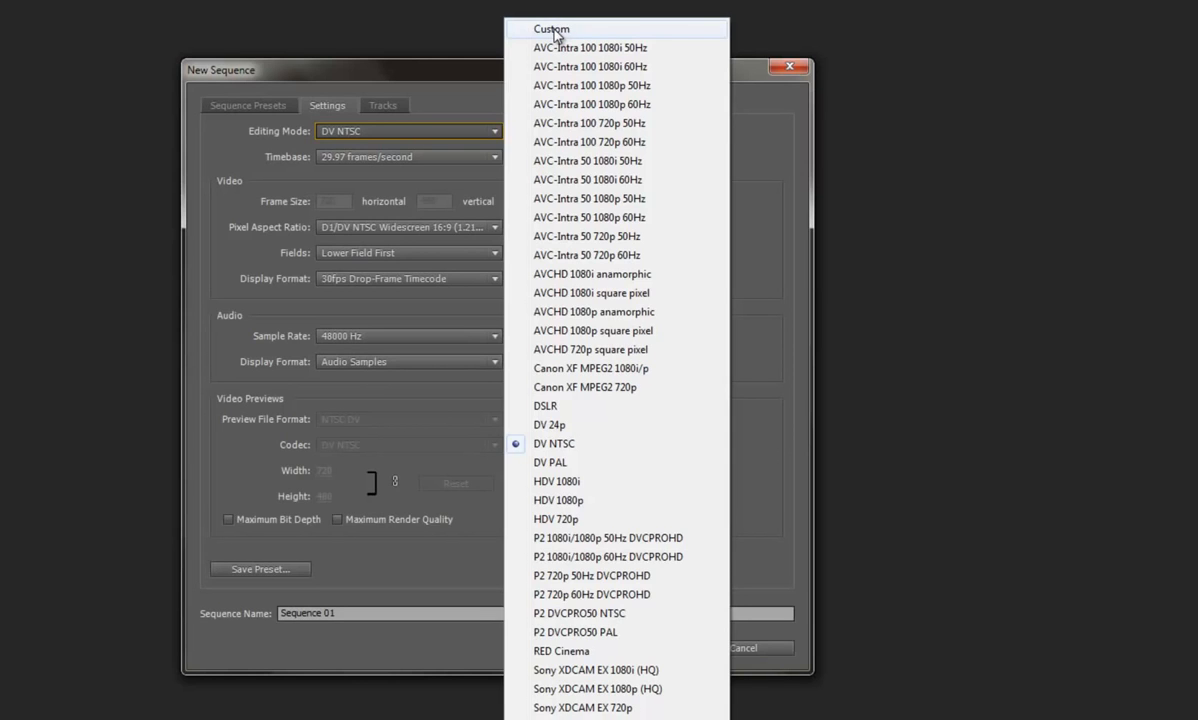
{"action": "left_click", "coordinate": [553, 30]}
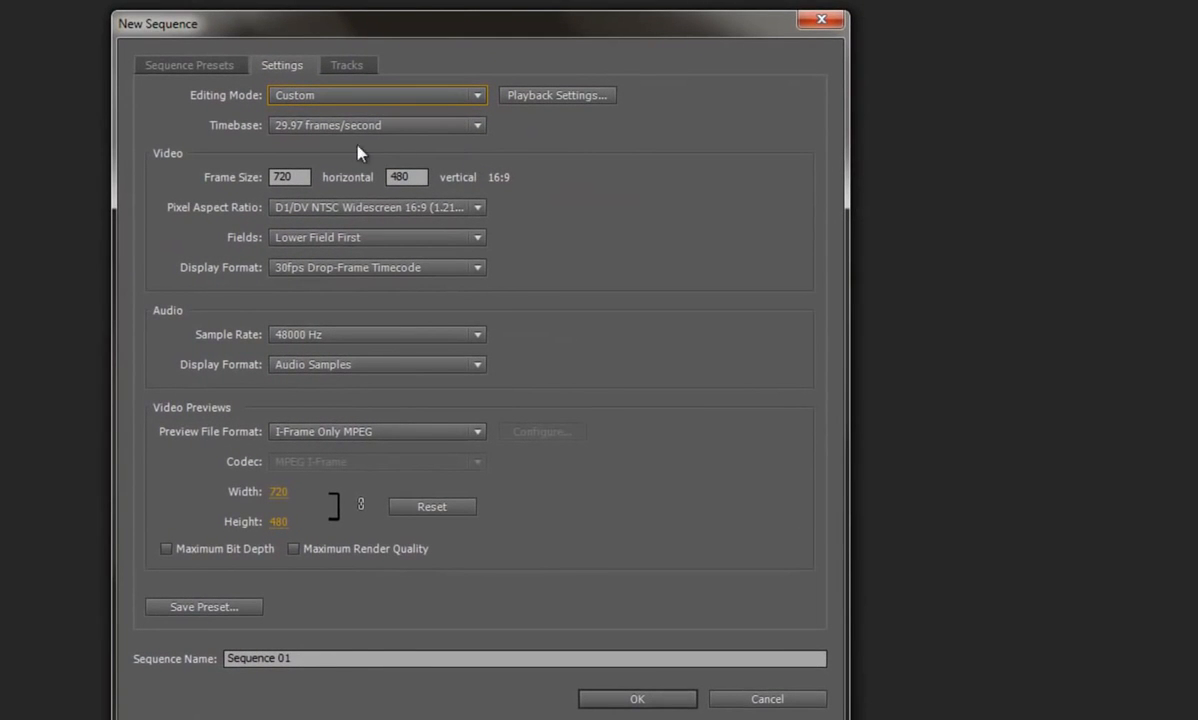
{"action": "left_click", "coordinate": [477, 127]}
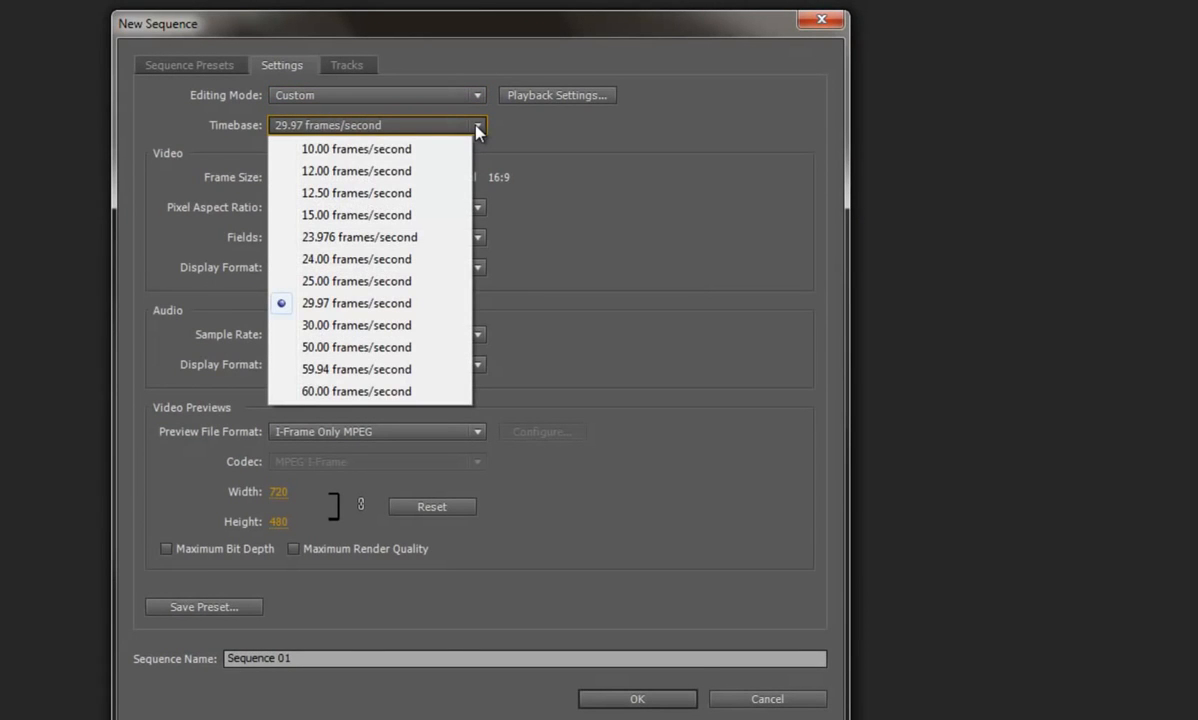
{"action": "left_click", "coordinate": [477, 127]}
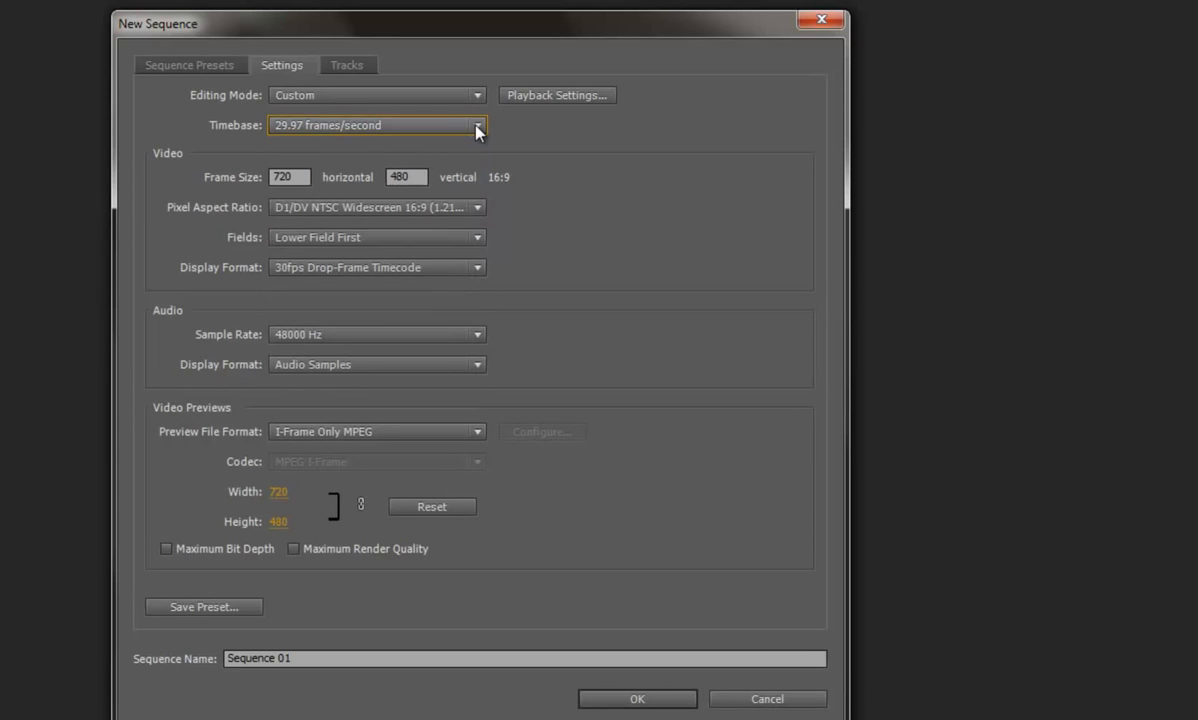
Set the sequence's frame size to 800 horizontal by 600 vertical.
{"action": "left_click_drag", "start_coordinate": [299, 174], "coordinate": [255, 170]}
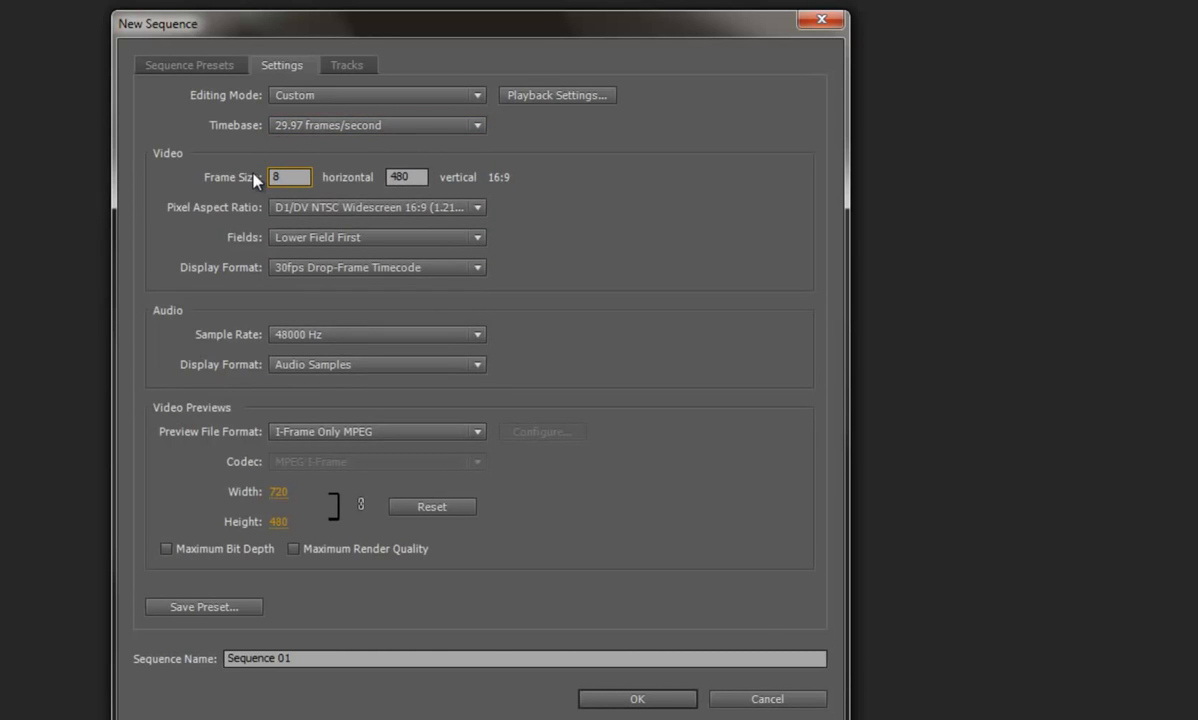
{"action": "type", "text": "800"}
{"action": "key", "text": "Tab"}
{"action": "type", "text": "600"}
{"action": "key", "text": "Tab"}
Set the pixel aspect ratio to Square Pixels (1.0) and the fields to No Fields (Progressive Scan).
{"action": "left_click", "coordinate": [477, 207]}
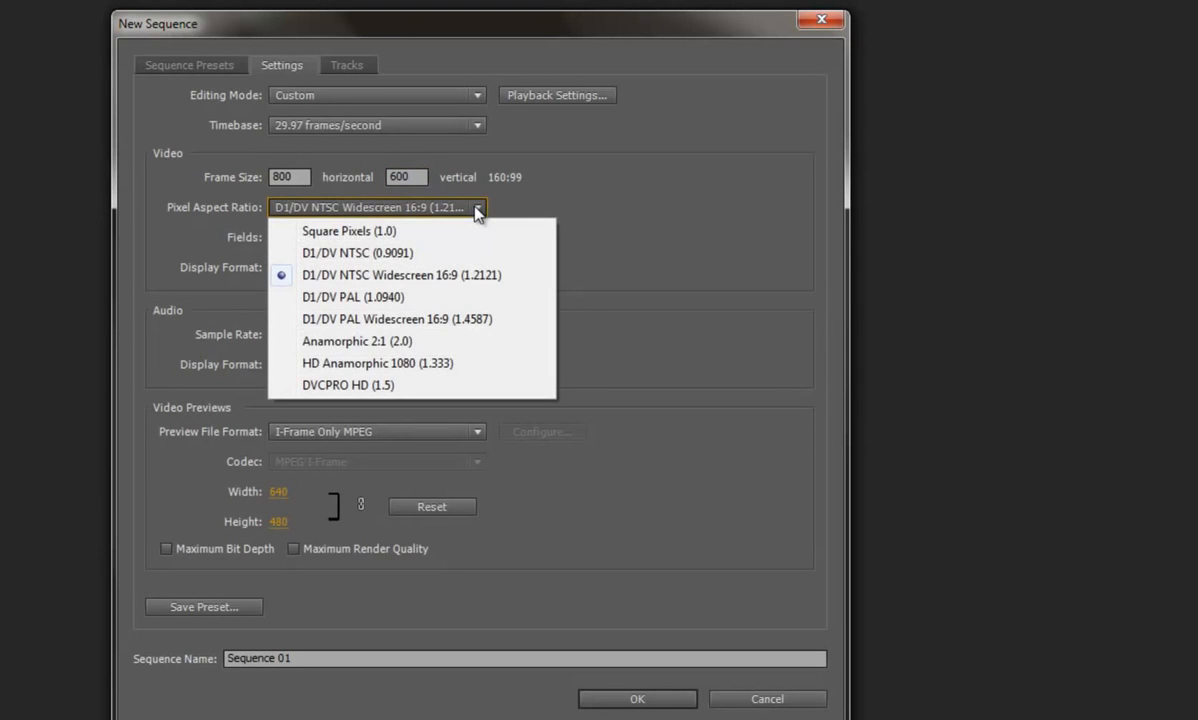
{"action": "left_click", "coordinate": [362, 231]}
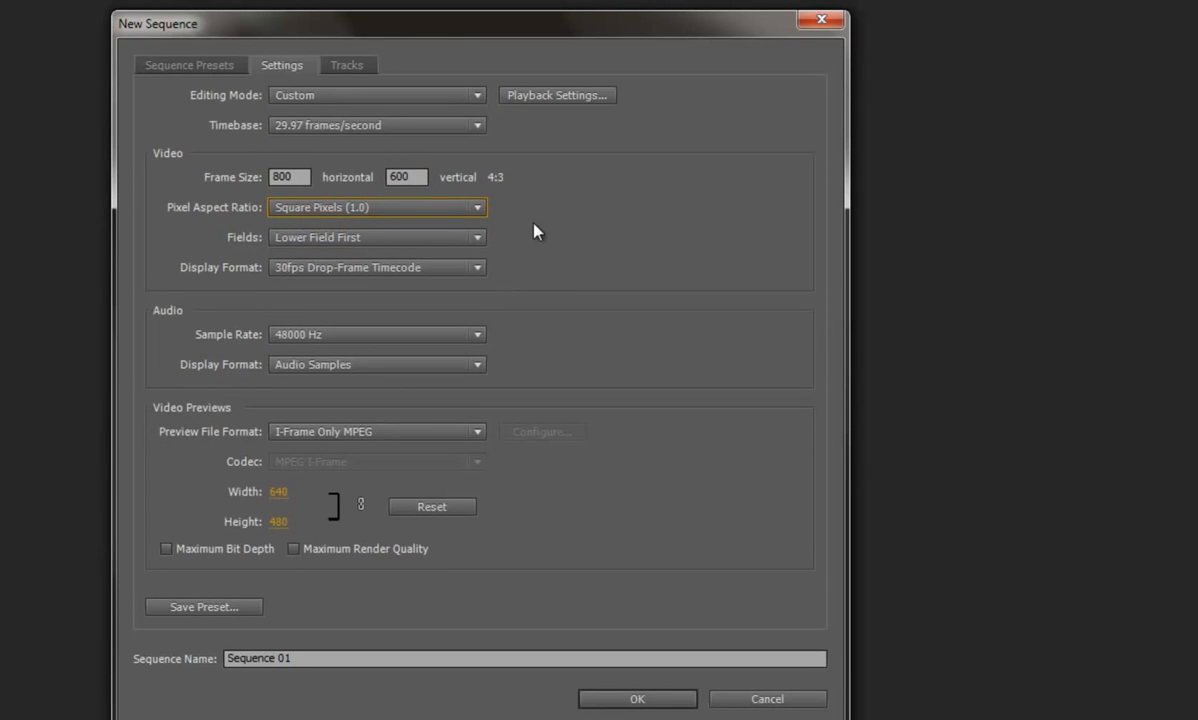
{"action": "left_click", "coordinate": [478, 238]}
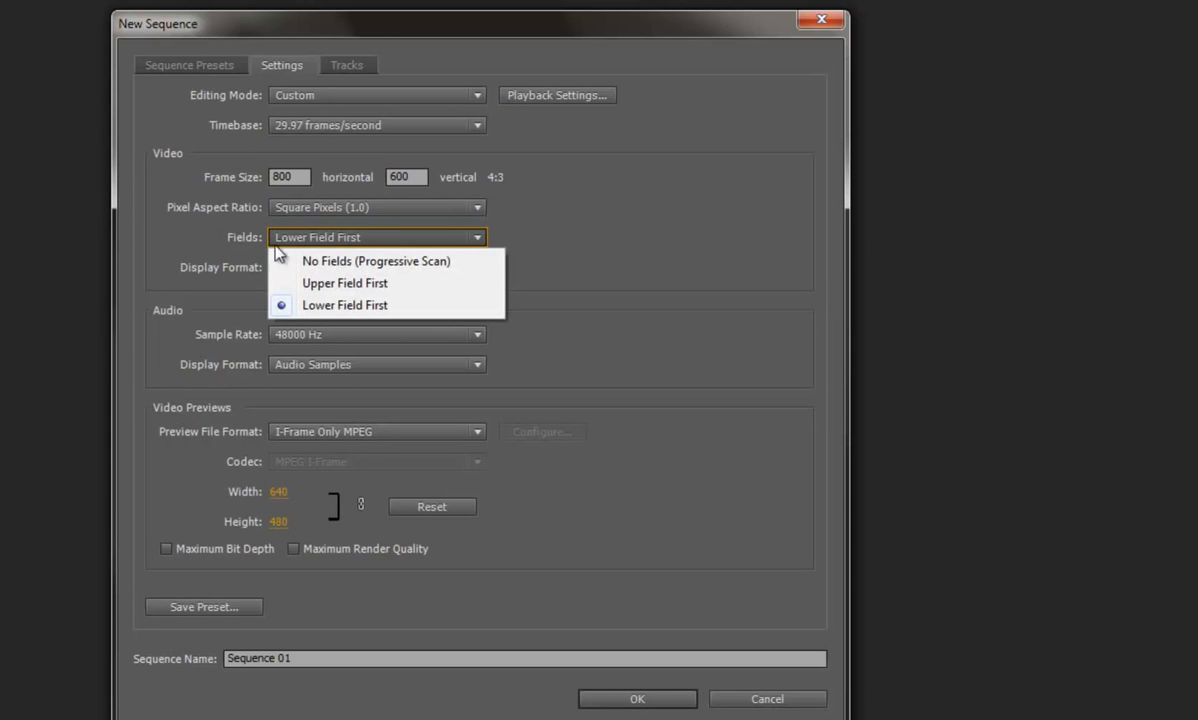
{"action": "left_click", "coordinate": [333, 264]}
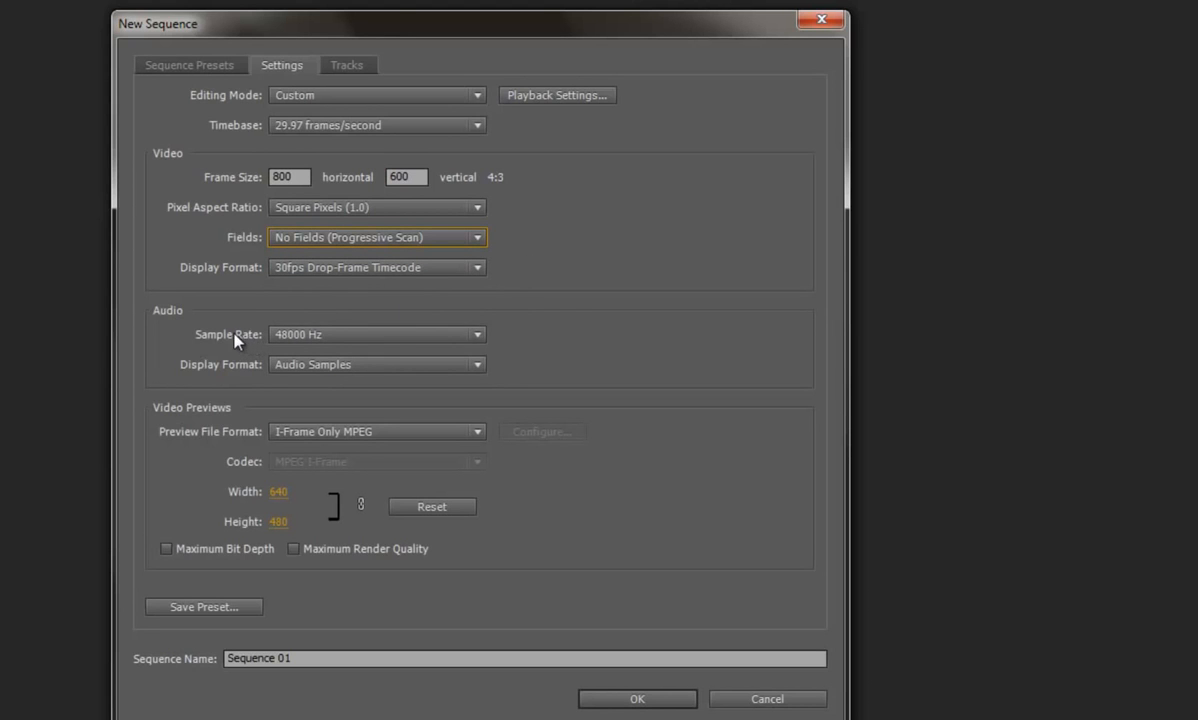
Set the preview file format to Microsoft AVI with the Microsoft RLE codec.
{"action": "left_click", "coordinate": [476, 434]}
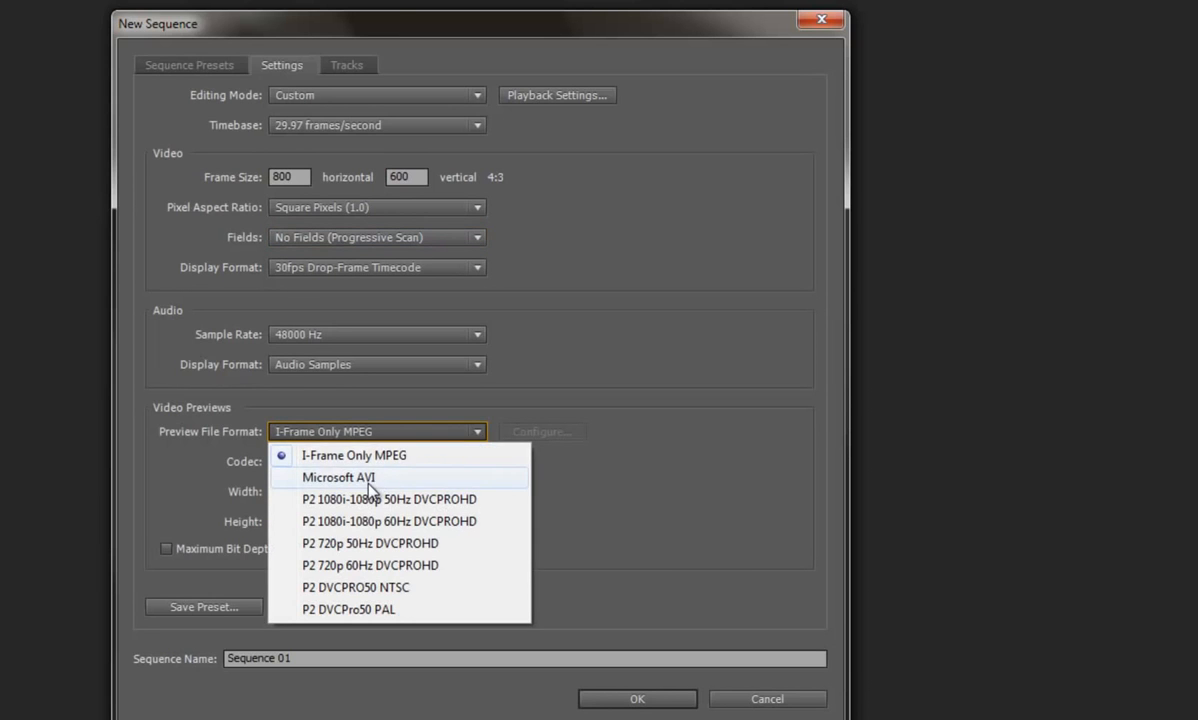
{"action": "left_click", "coordinate": [368, 480]}
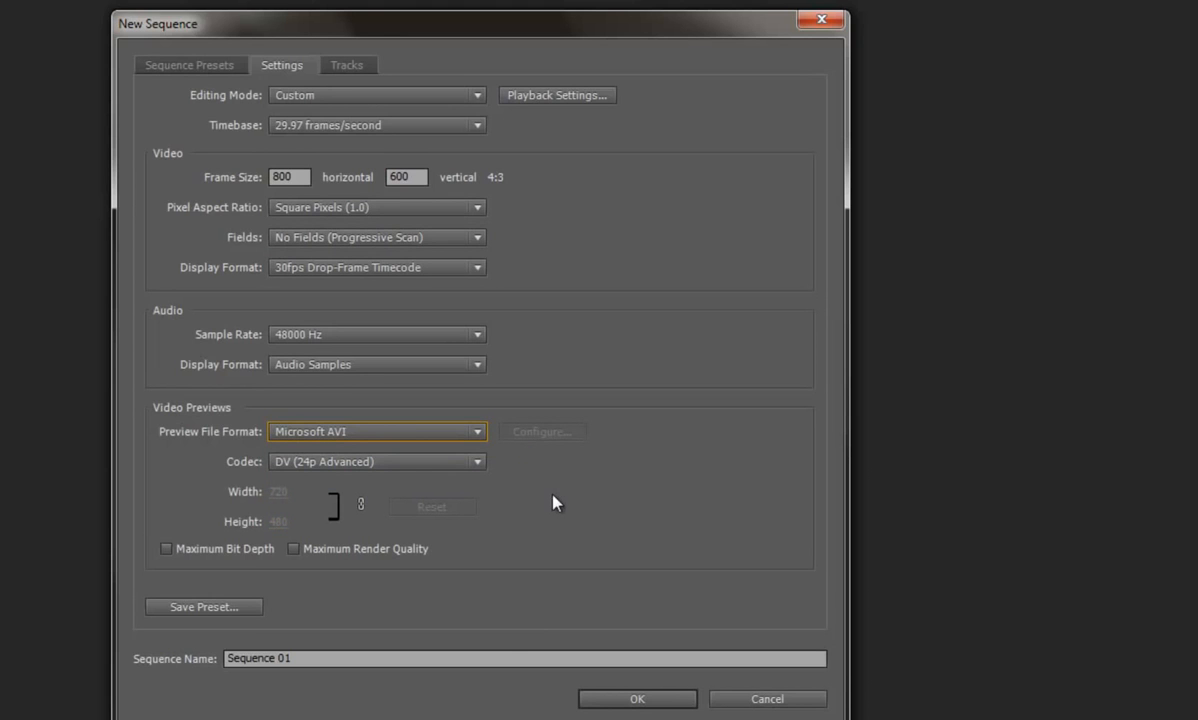
{"action": "left_click", "coordinate": [477, 463]}
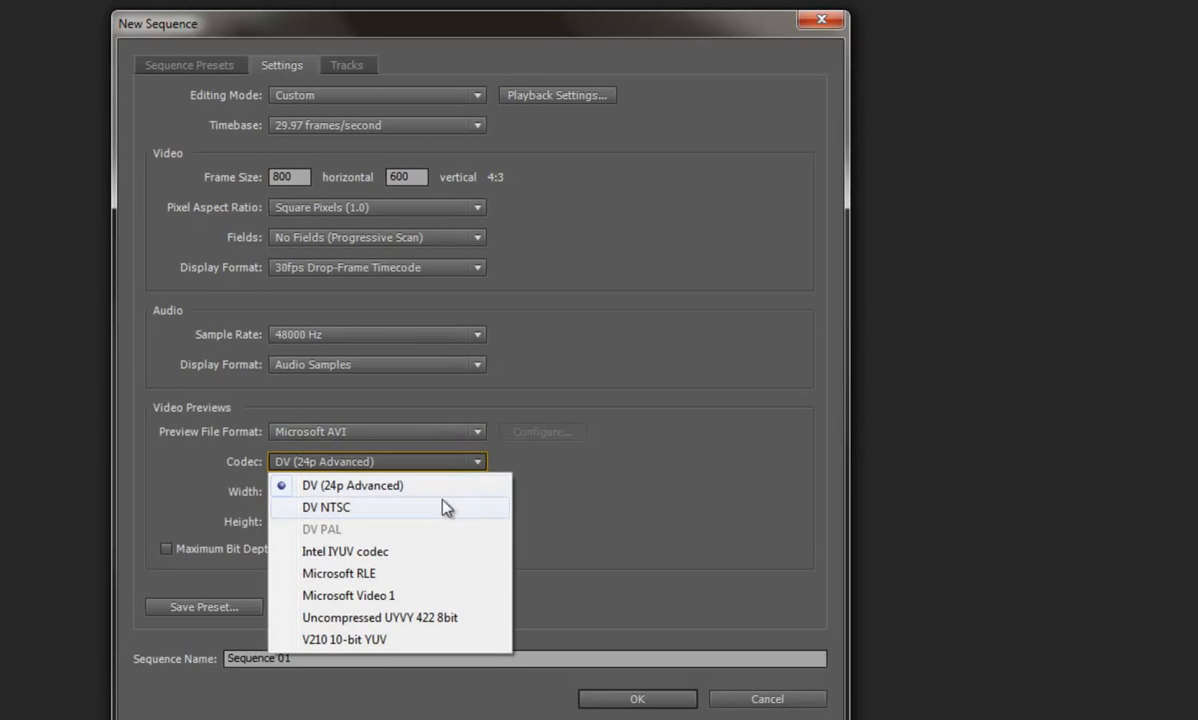
{"action": "left_click", "coordinate": [422, 573]}
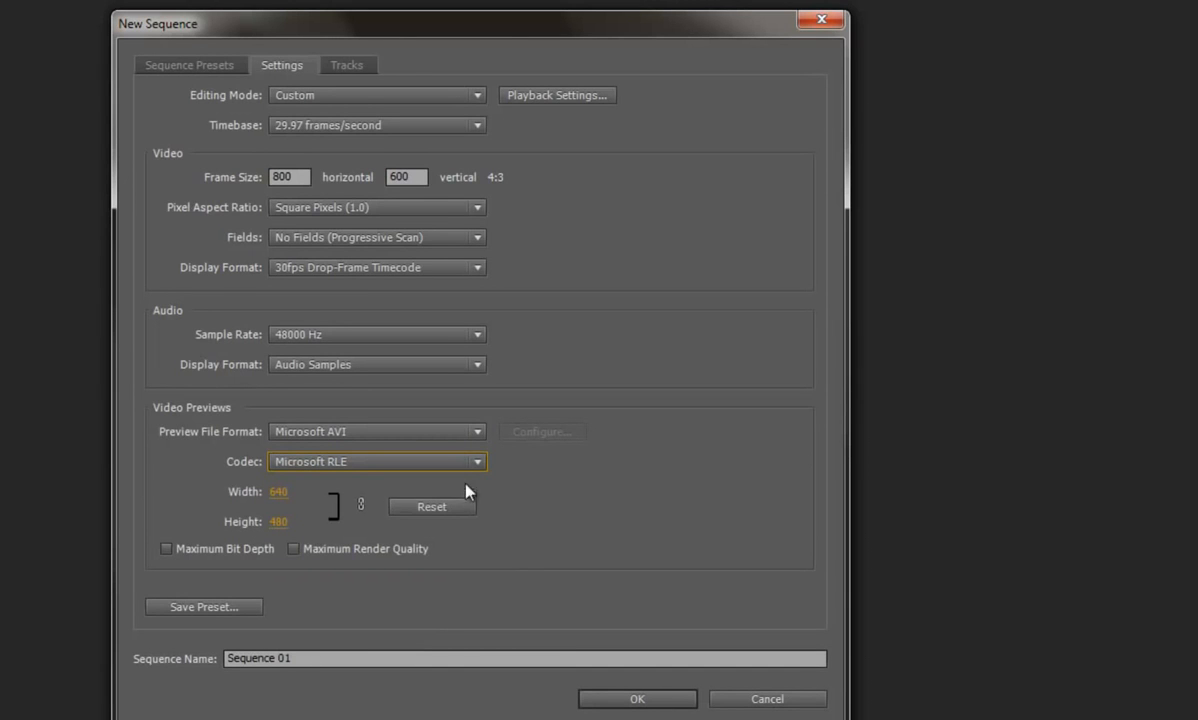
{"action": "left_click", "coordinate": [477, 463]}
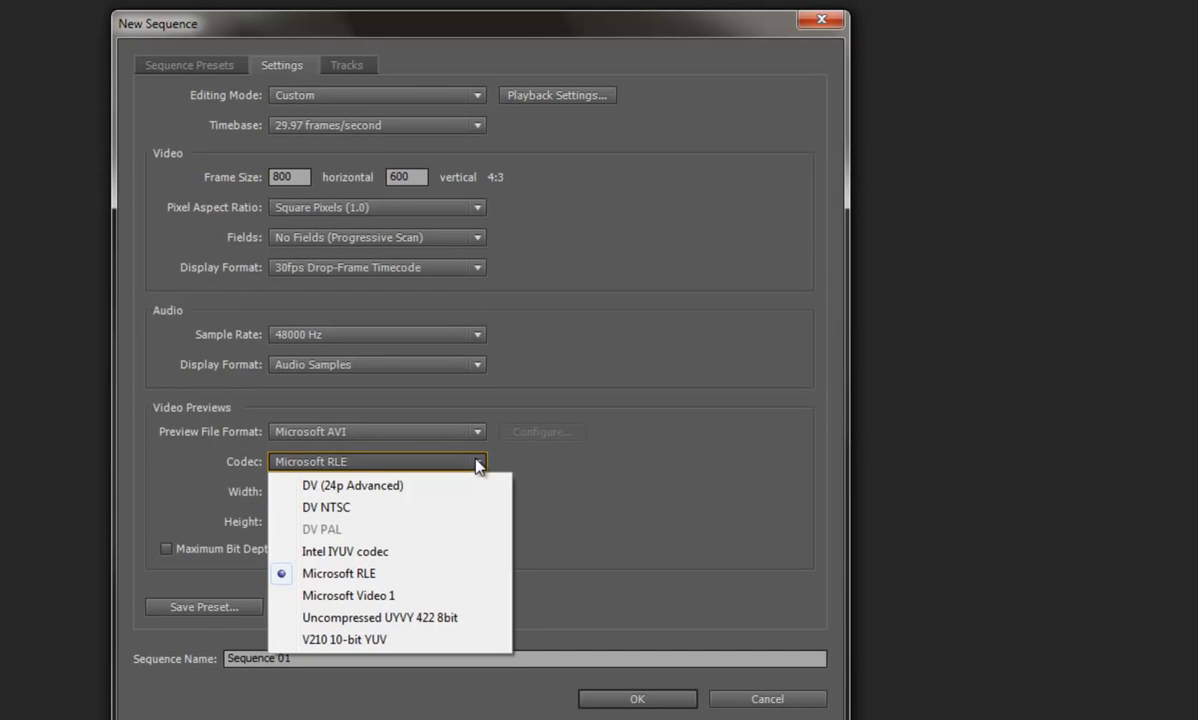
{"action": "left_click", "coordinate": [477, 462]}
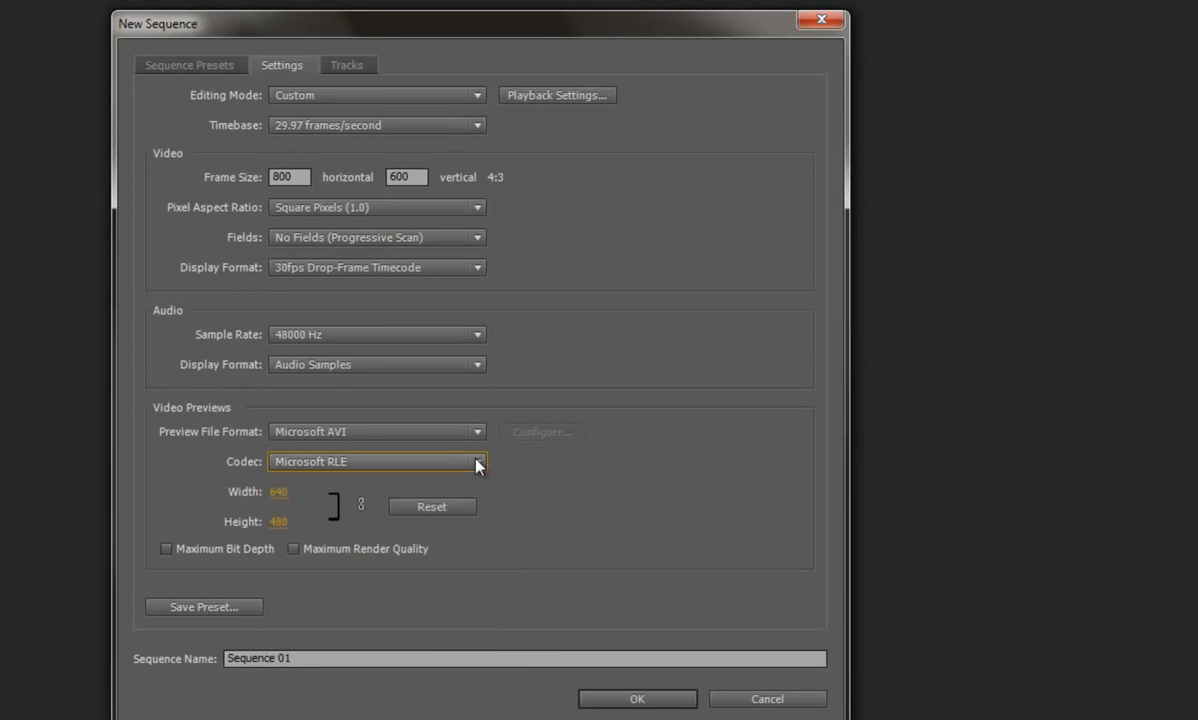
Set the video preview size to a width of 800 and a height of 600.
{"action": "left_click", "coordinate": [279, 494]}
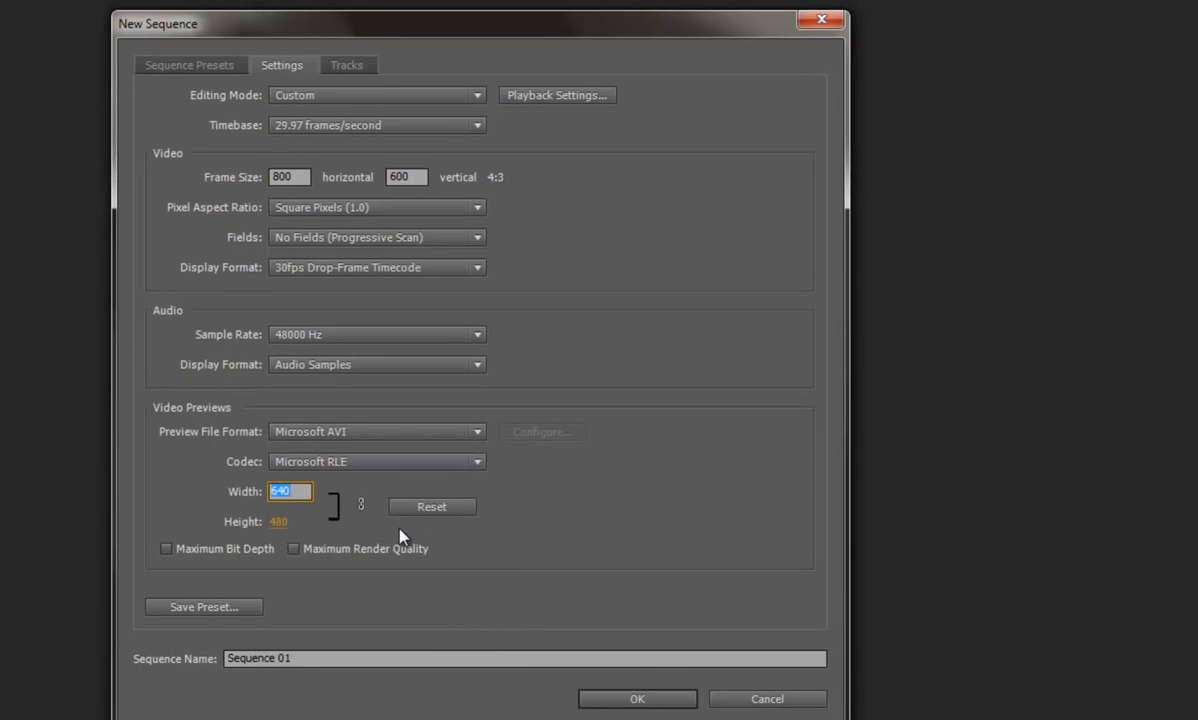
{"action": "type", "text": "800"}
{"action": "left_click", "coordinate": [276, 522]}
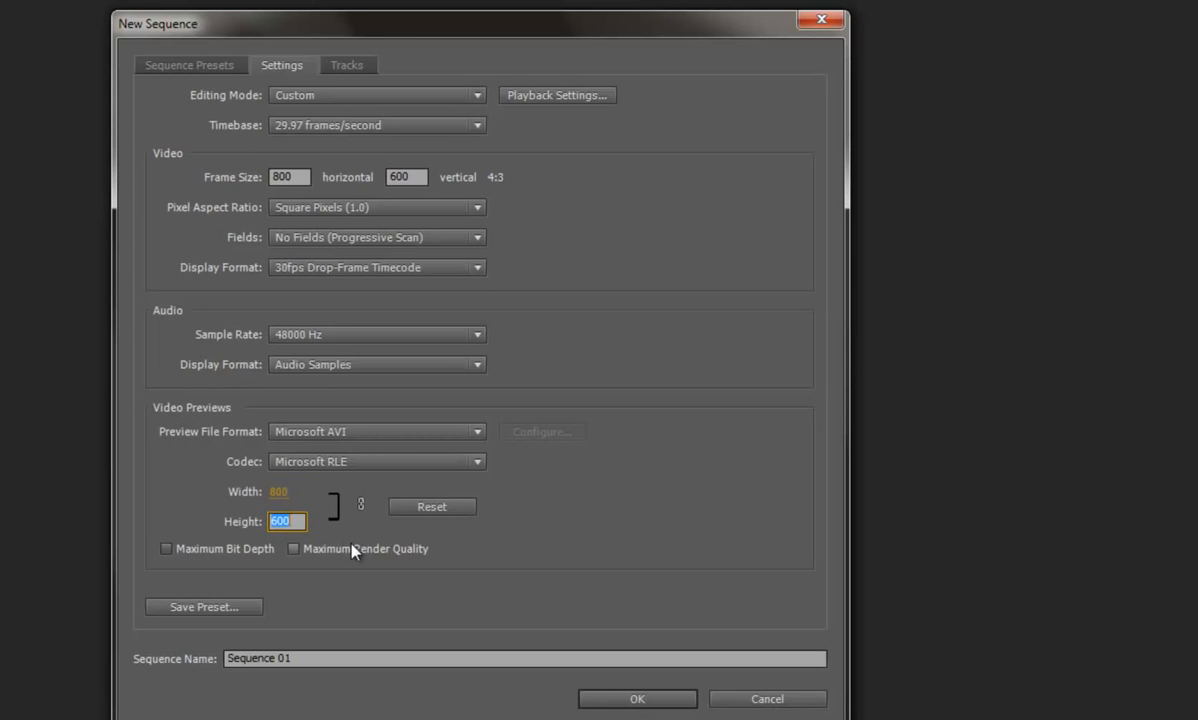
{"action": "left_click", "coordinate": [341, 526]}
Name the sequence My Video Pictures.
{"action": "left_click", "coordinate": [300, 658]}
{"action": "key", "text": "BackSpace"}
{"action": "type", "text": "My "}
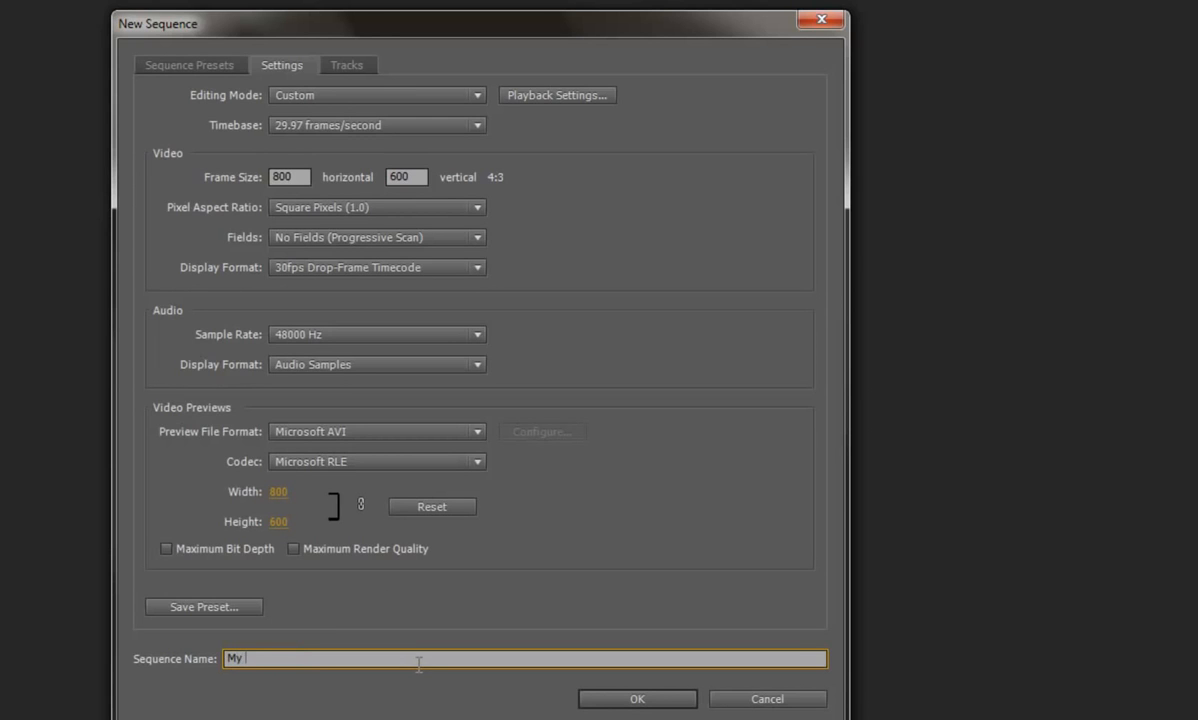
{"action": "type", "text": "Video Pictures"}
Save the sequence settings as a preset named Picture to Video 800x600, leaving the description empty.
{"action": "left_click", "coordinate": [206, 607]}
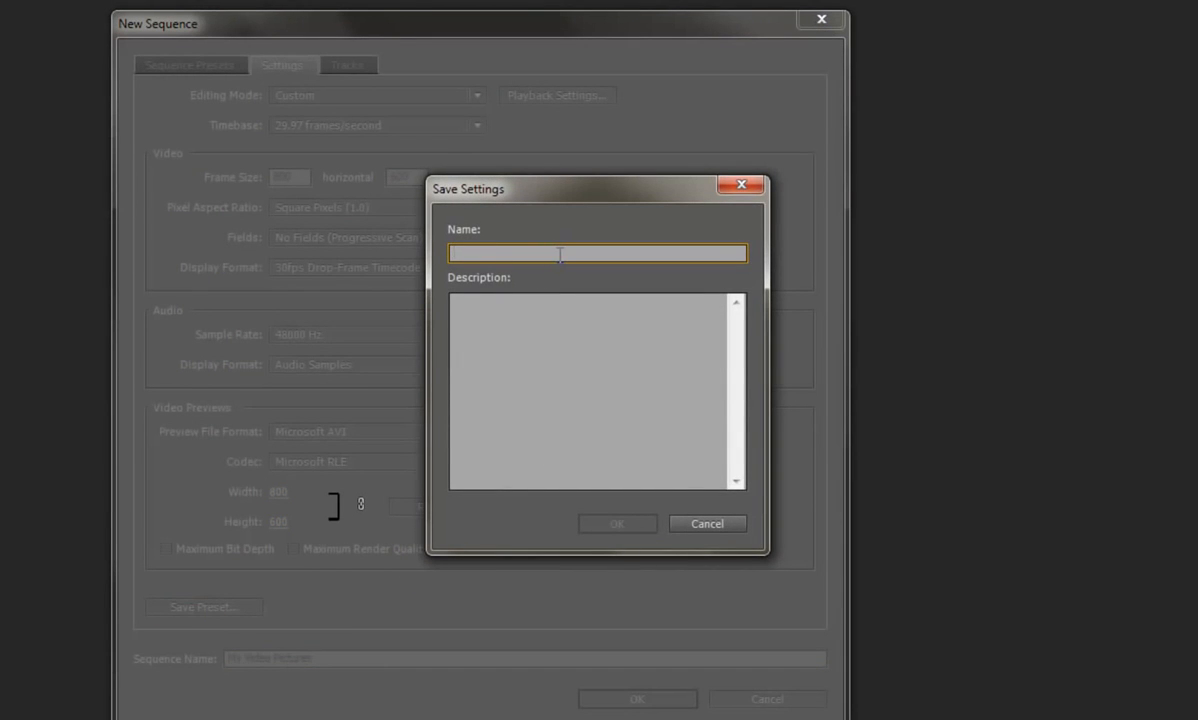
{"action": "type", "text": "Picture t"}
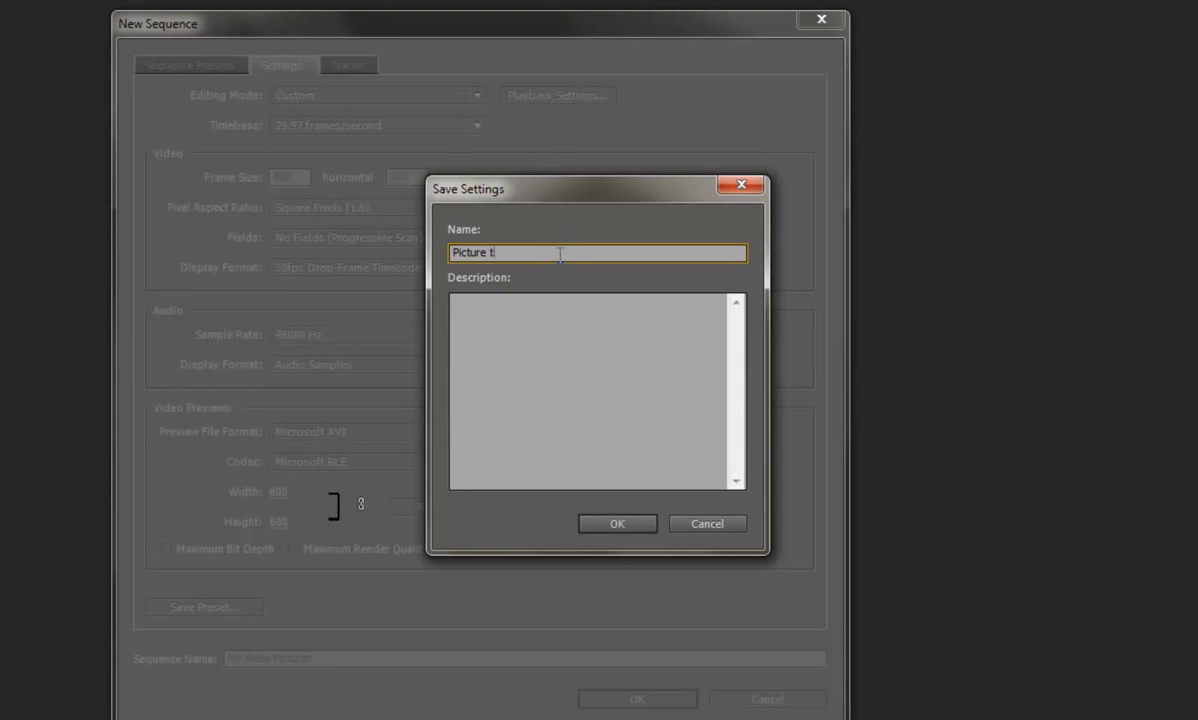
{"action": "type", "text": "o Video 800x600"}
{"action": "left_click", "coordinate": [555, 349]}
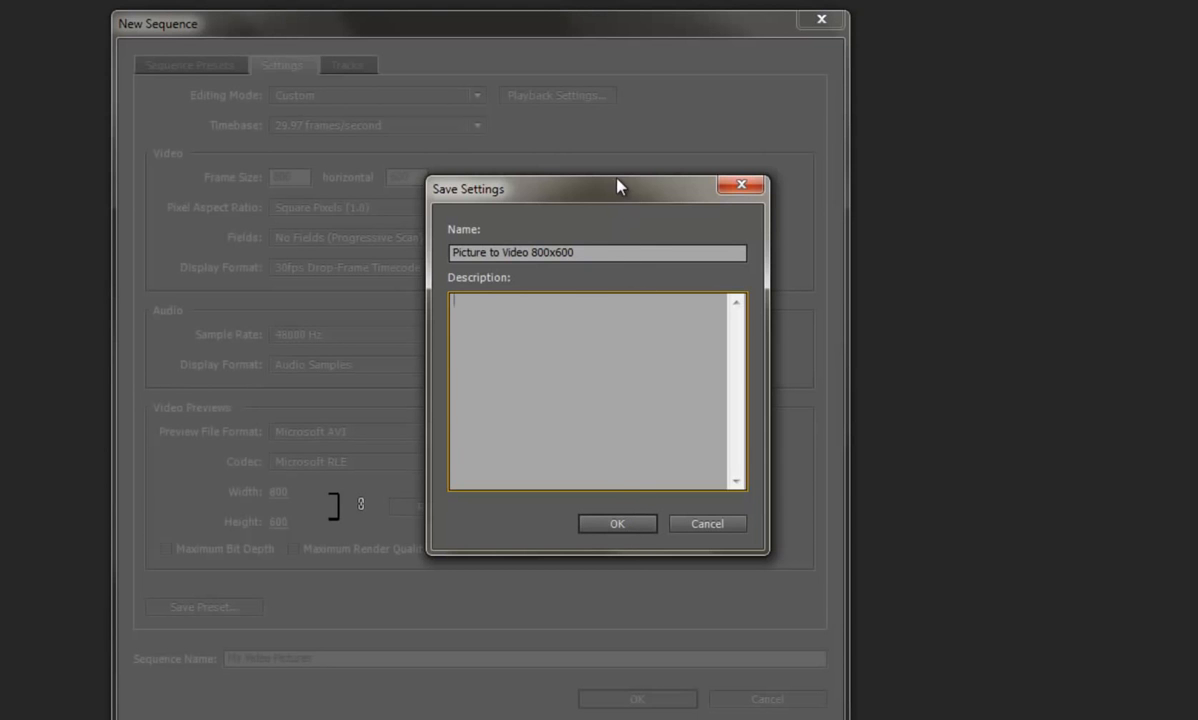
{"action": "left_click", "coordinate": [618, 524]}
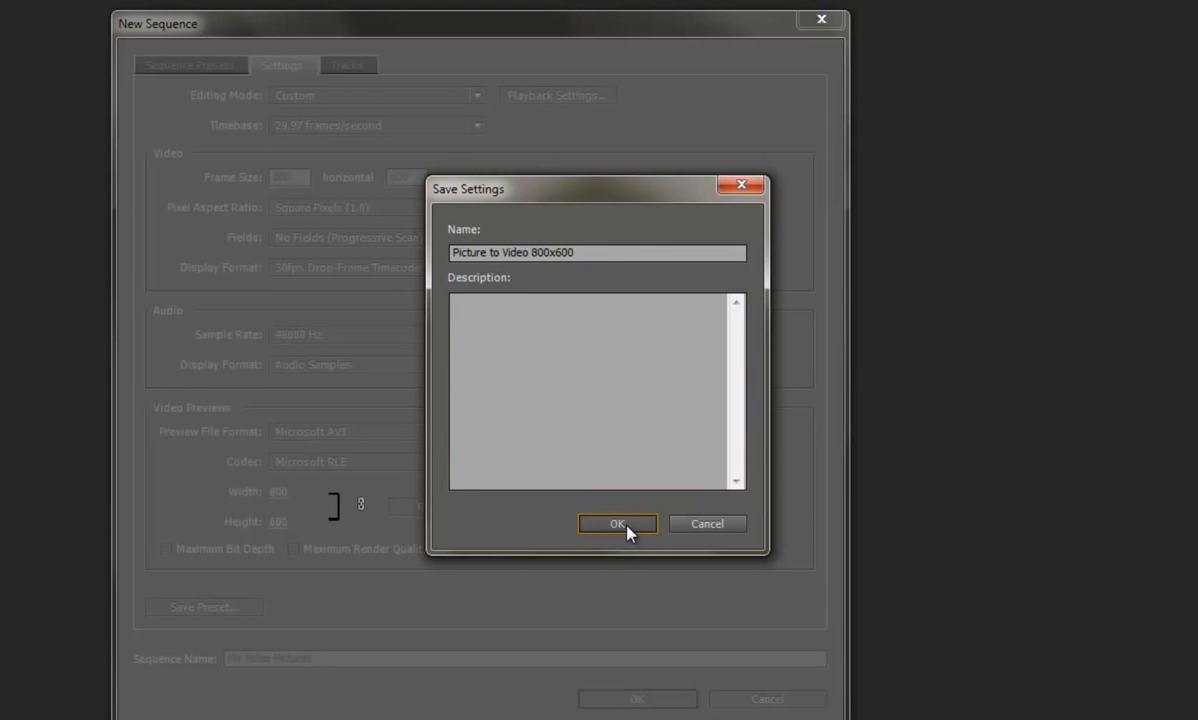
{"action": "left_click", "coordinate": [627, 526]}
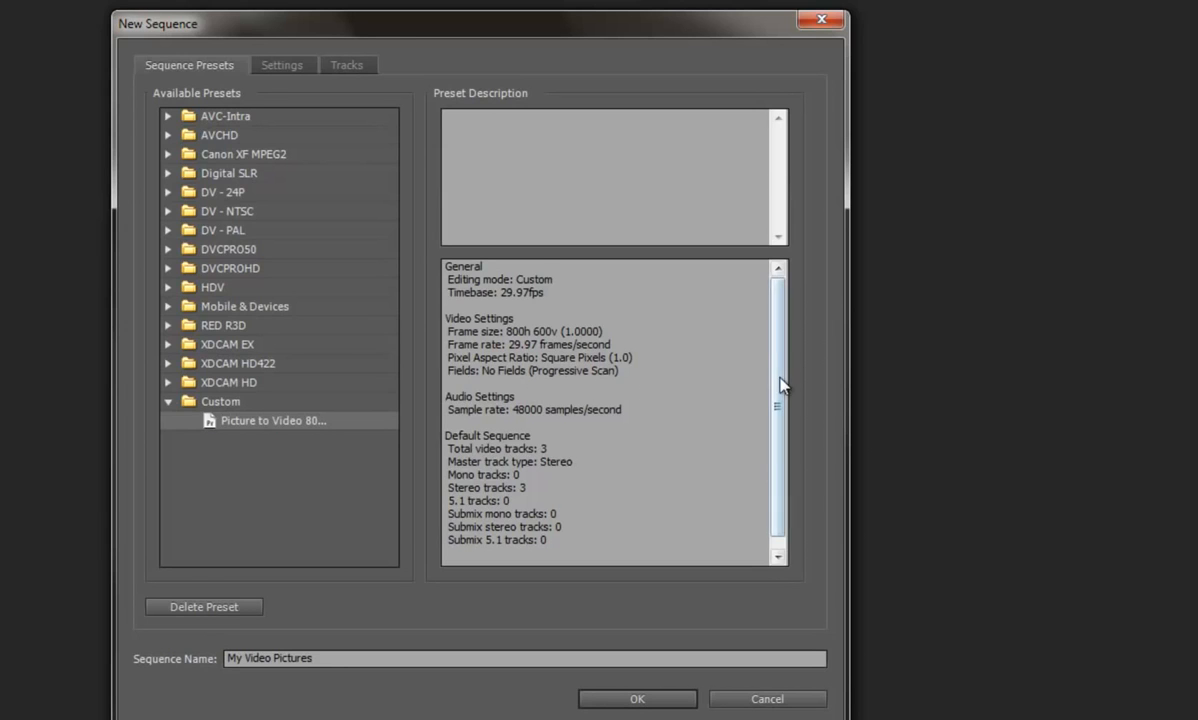
Create the My Video Pictures sequence from the Picture to Video 800x600 preset.
{"action": "left_click_drag", "start_coordinate": [781, 391], "coordinate": [781, 432]}
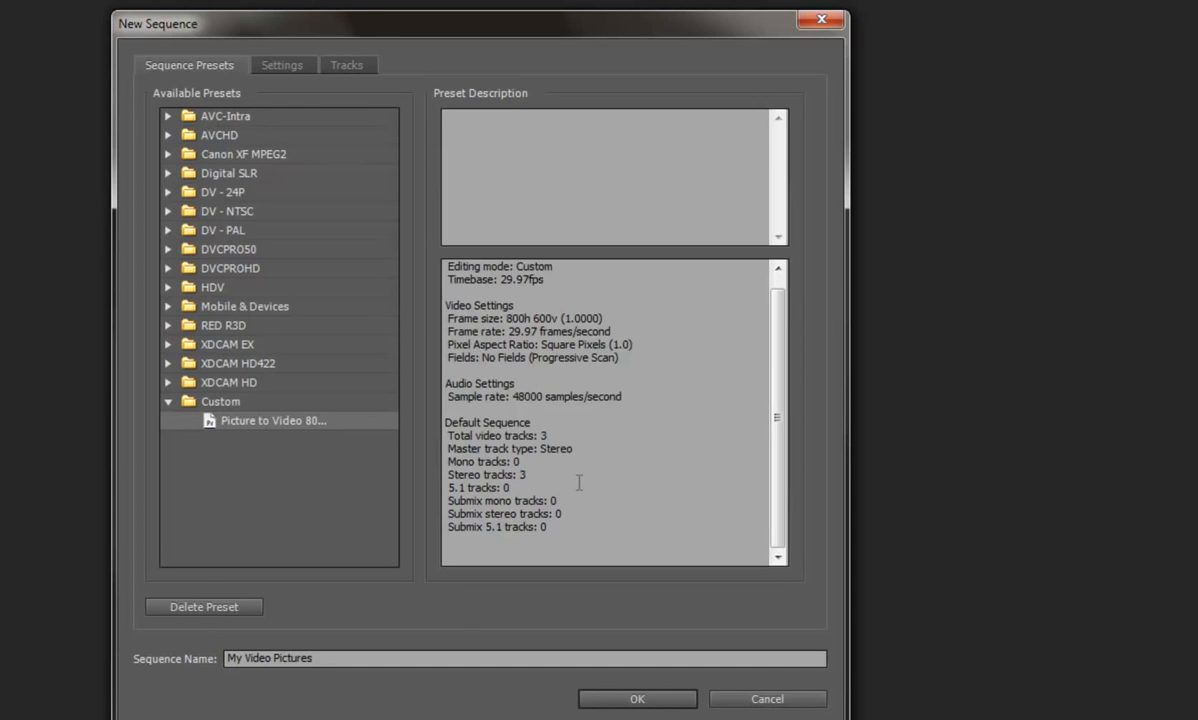
{"action": "left_click", "coordinate": [620, 699]}
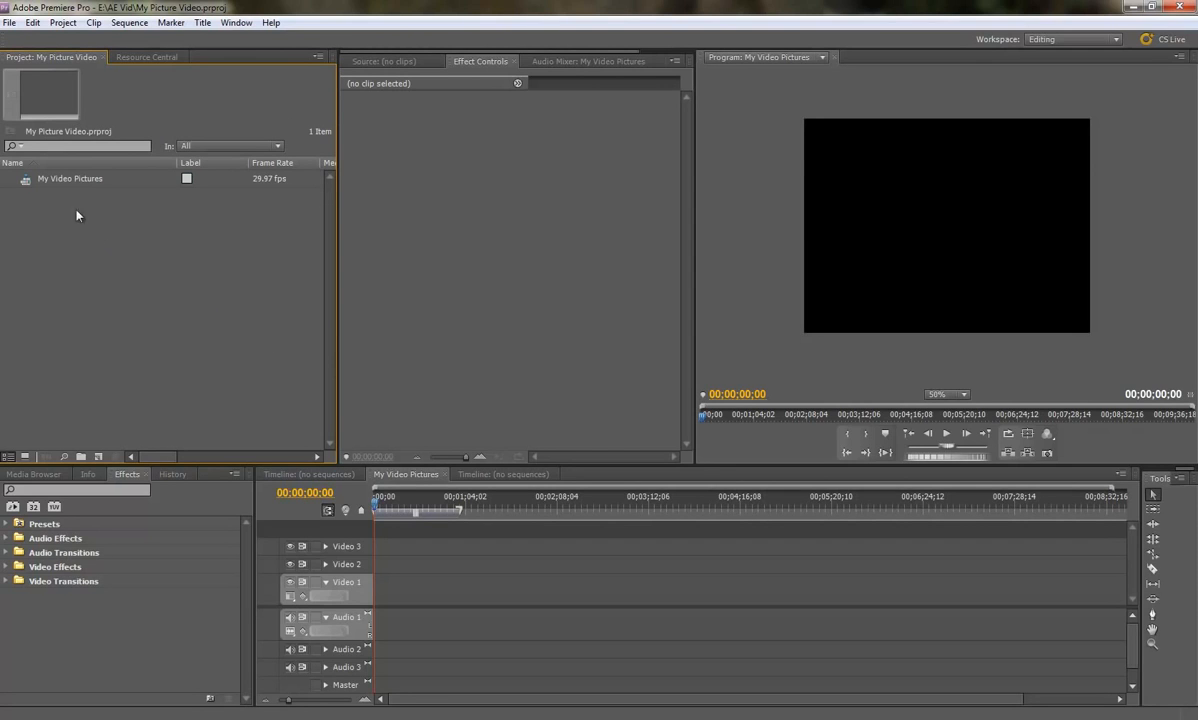
{"action": "left_click", "coordinate": [26, 178]}
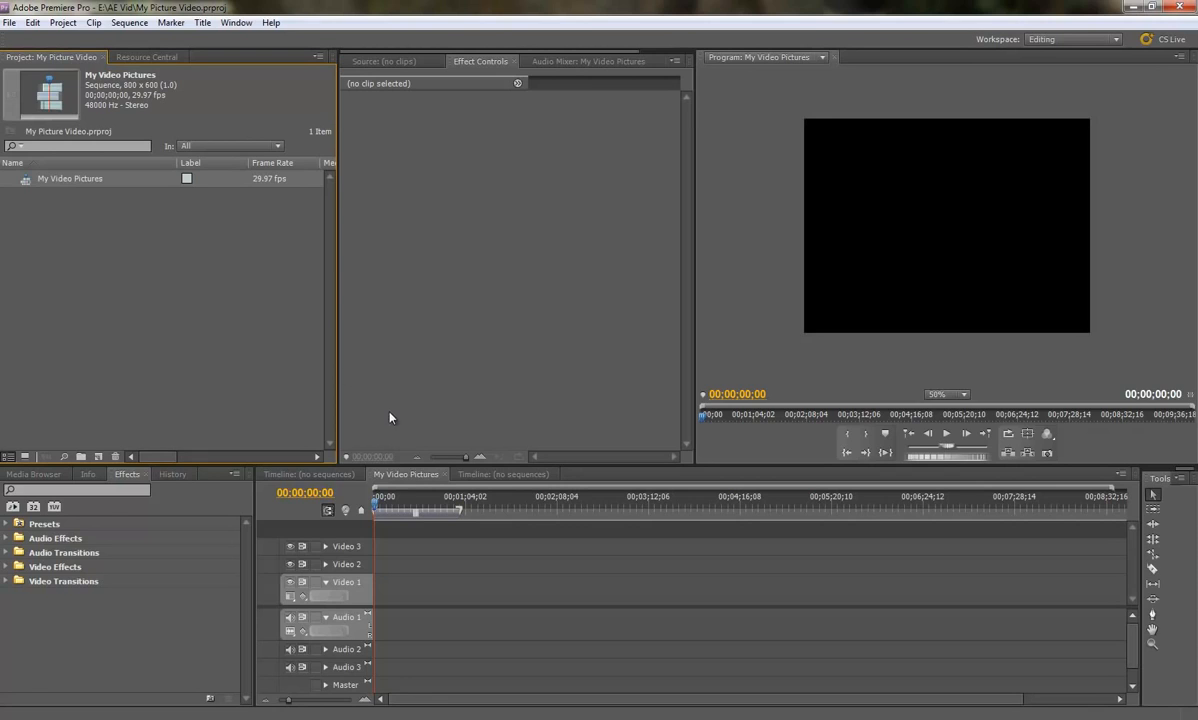
{"action": "left_click", "coordinate": [411, 480]}
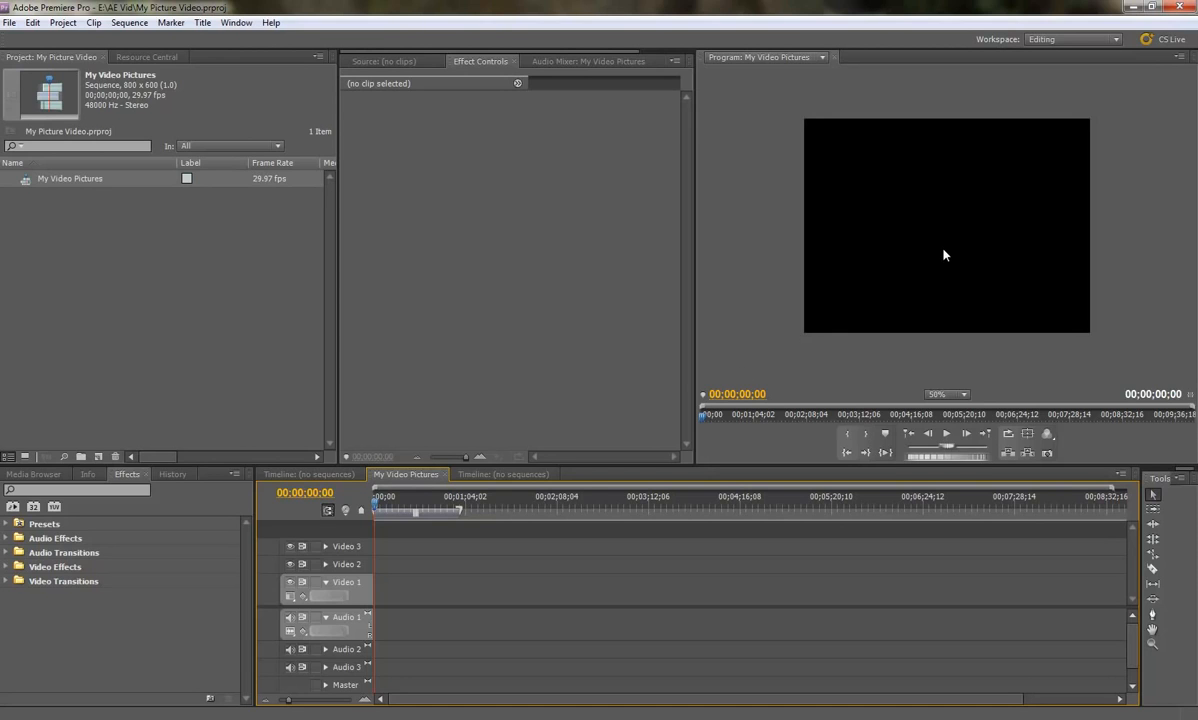
{"action": "left_click", "coordinate": [882, 229]}
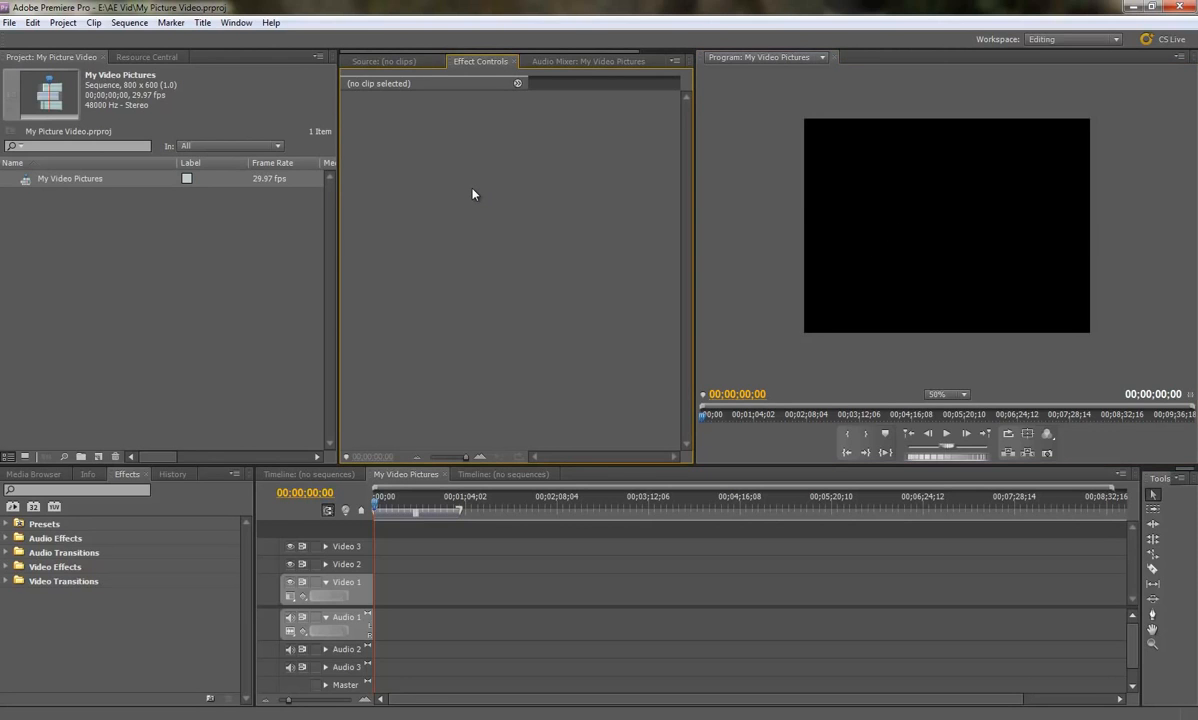
{"action": "left_click", "coordinate": [380, 60]}
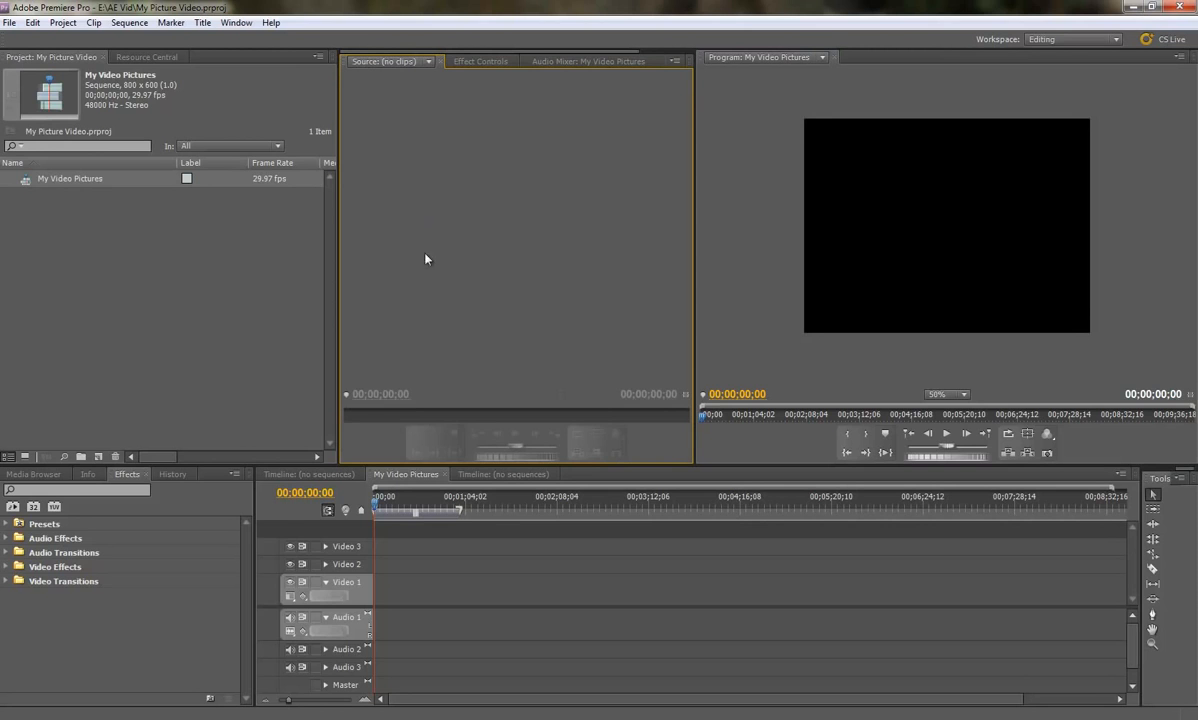
Switch to the Music folder in Windows Explorer and move its window aside to uncover the project's item list.
{"action": "left_click", "coordinate": [190, 718]}
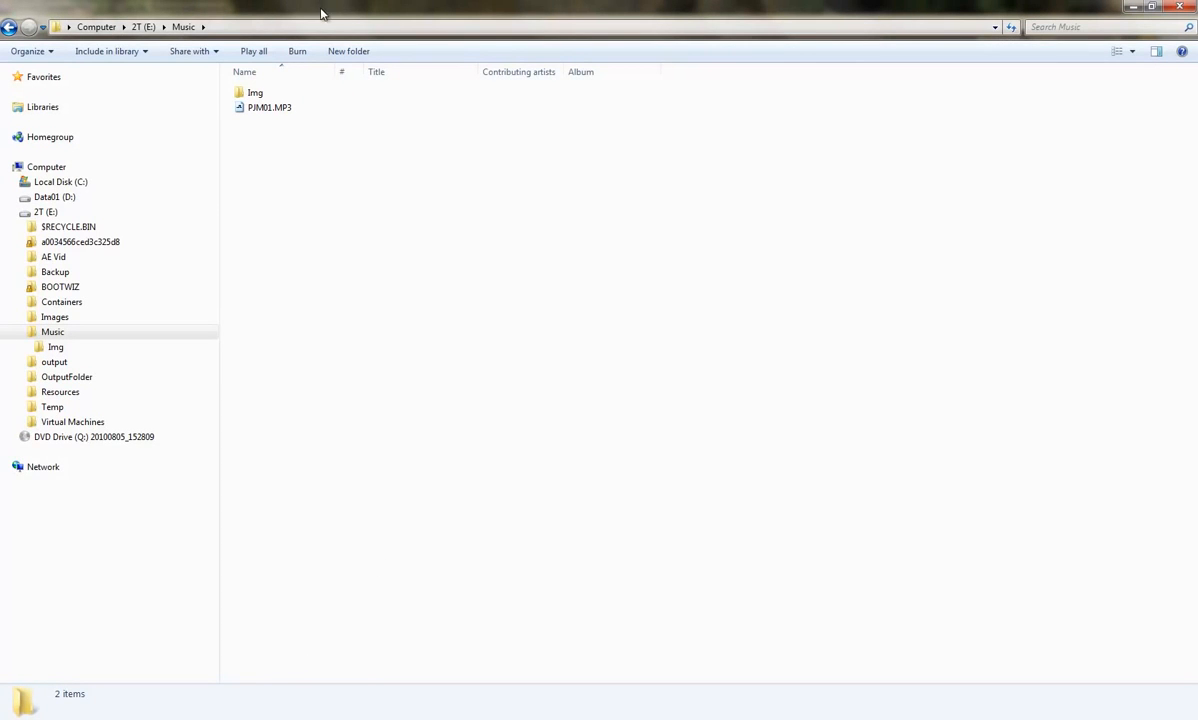
{"action": "left_click_drag", "start_coordinate": [321, 8], "coordinate": [768, 146]}
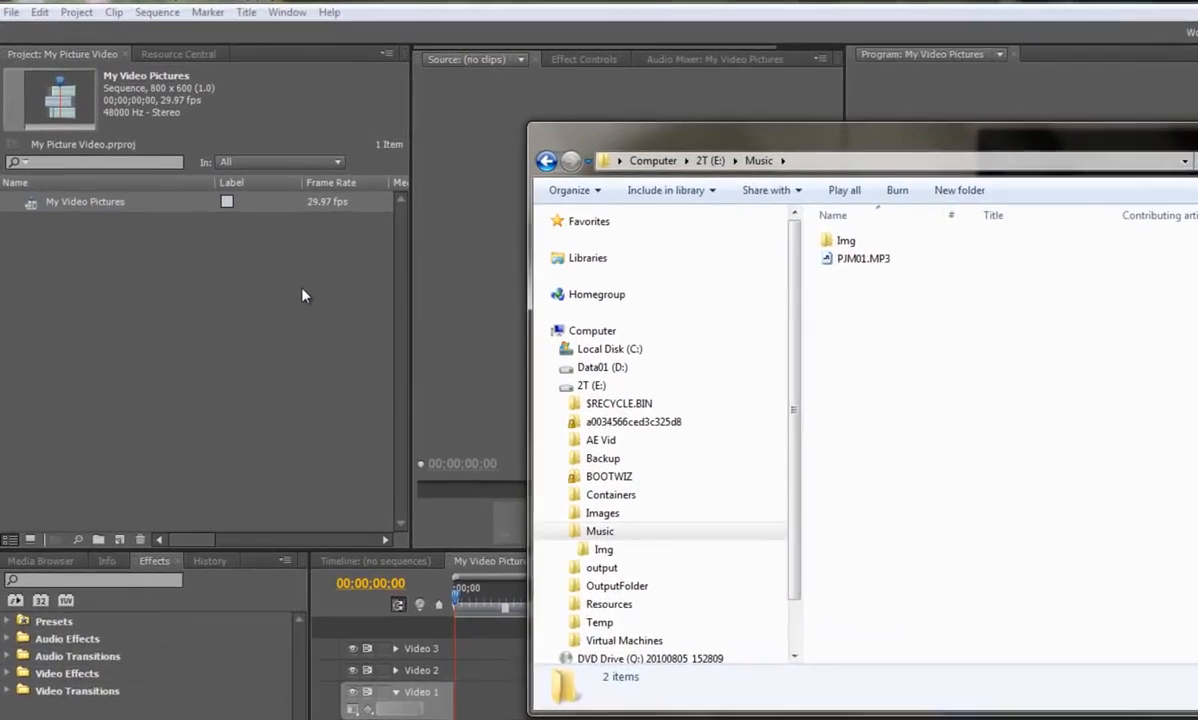
Create two bins named Audio and Images in the Premiere Pro project.
{"action": "left_click", "coordinate": [249, 256]}
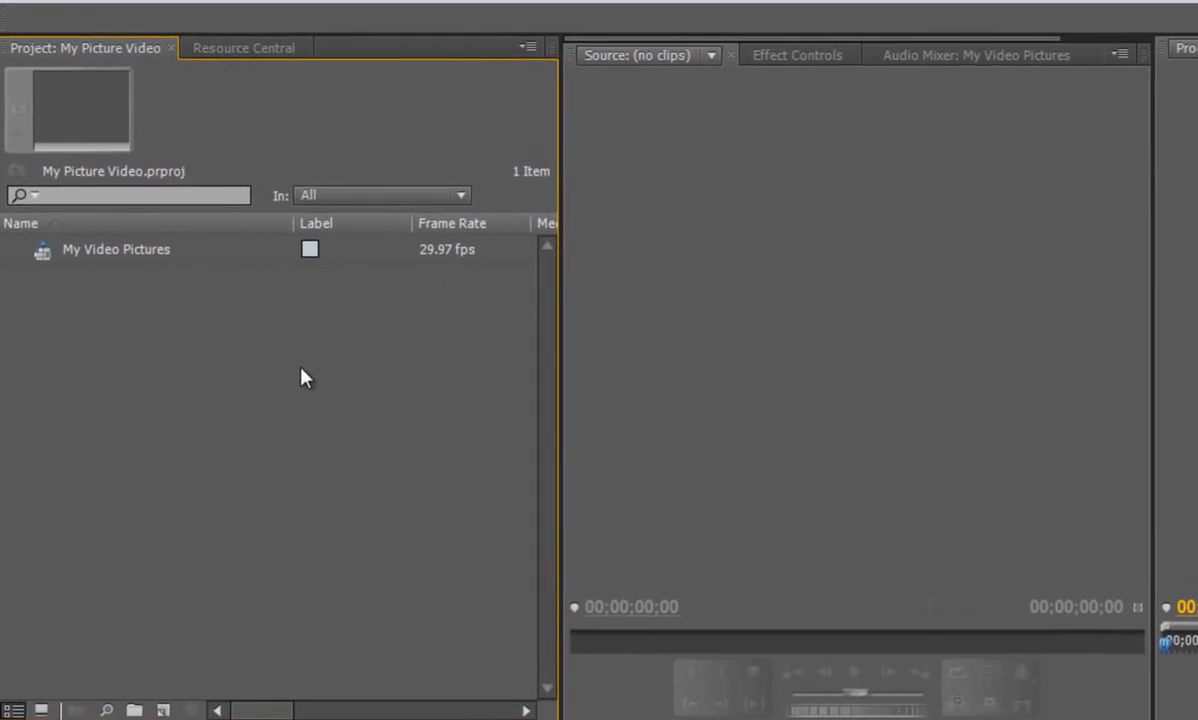
{"action": "left_click", "coordinate": [135, 714]}
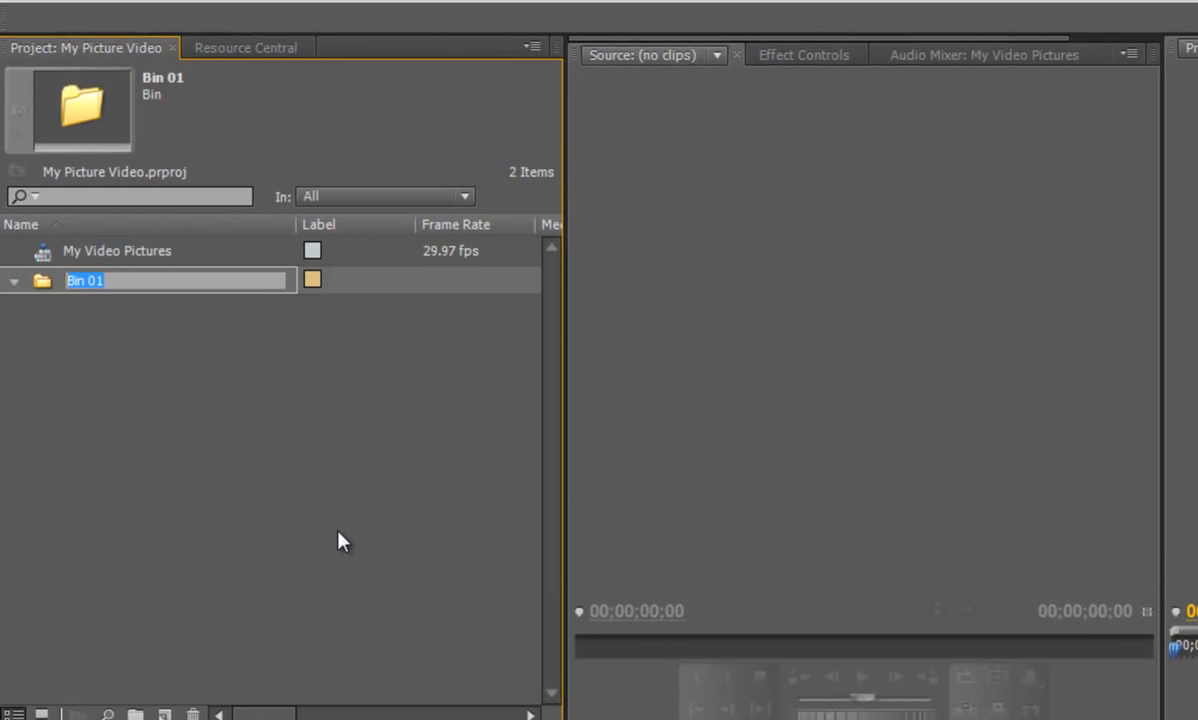
{"action": "type", "text": "Audio"}
{"action": "key", "text": "Return"}
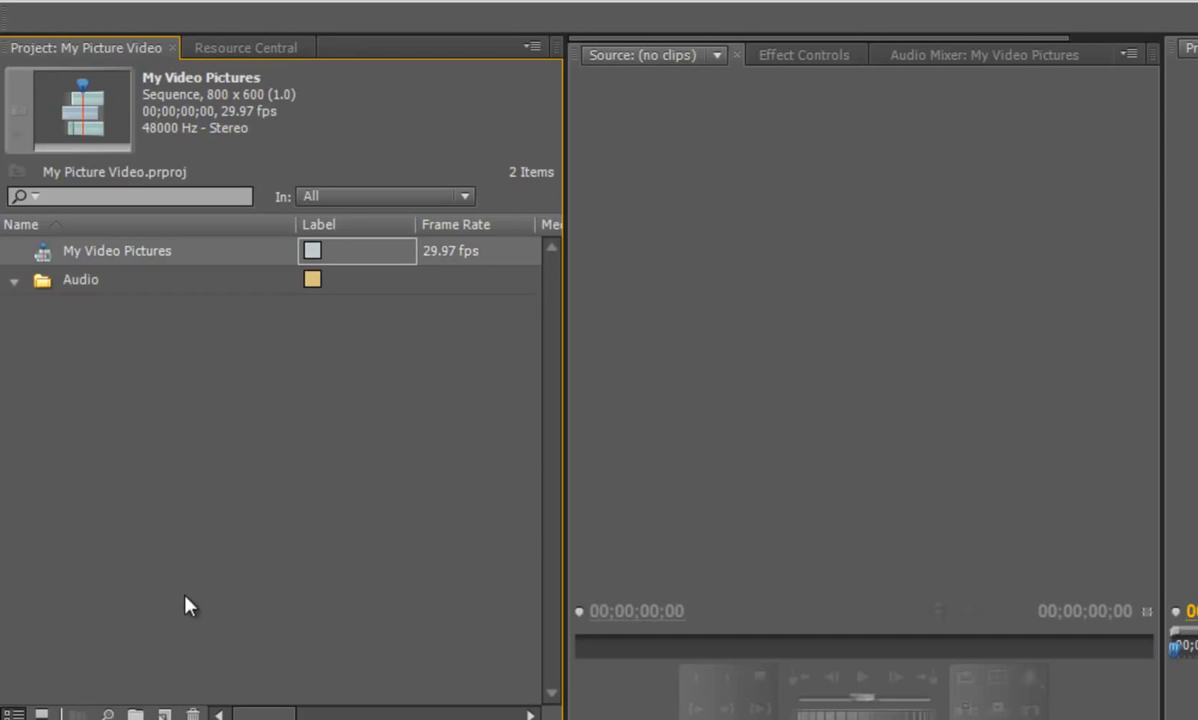
{"action": "left_click", "coordinate": [135, 714]}
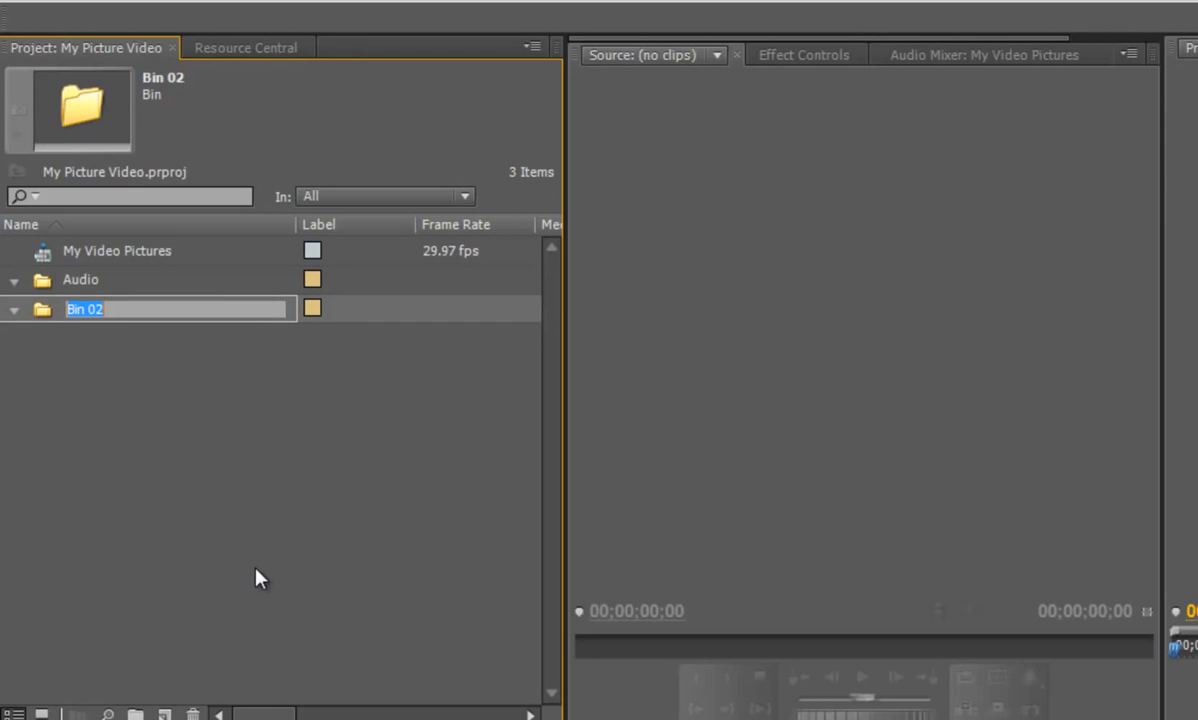
{"action": "type", "text": "Images"}
{"action": "key", "text": "Return"}
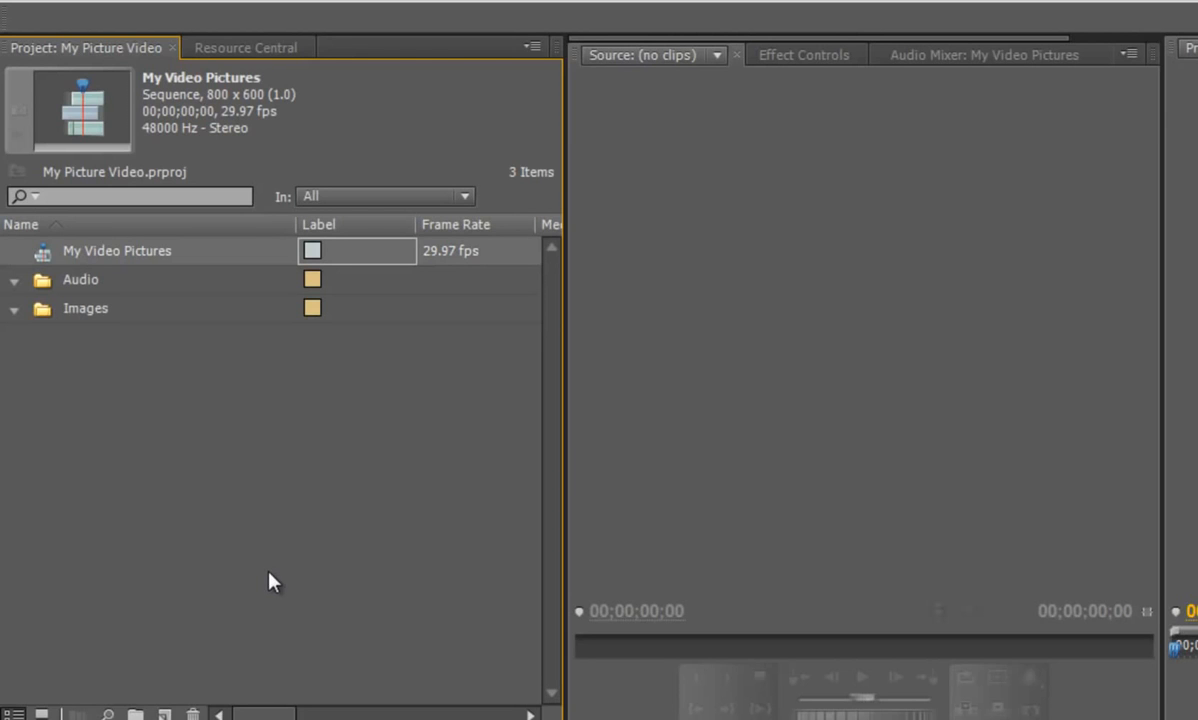
Import PJM01.MP3 from the Music folder in Windows Explorer into the Audio bin.
{"action": "key", "text": "alt+Tab"}
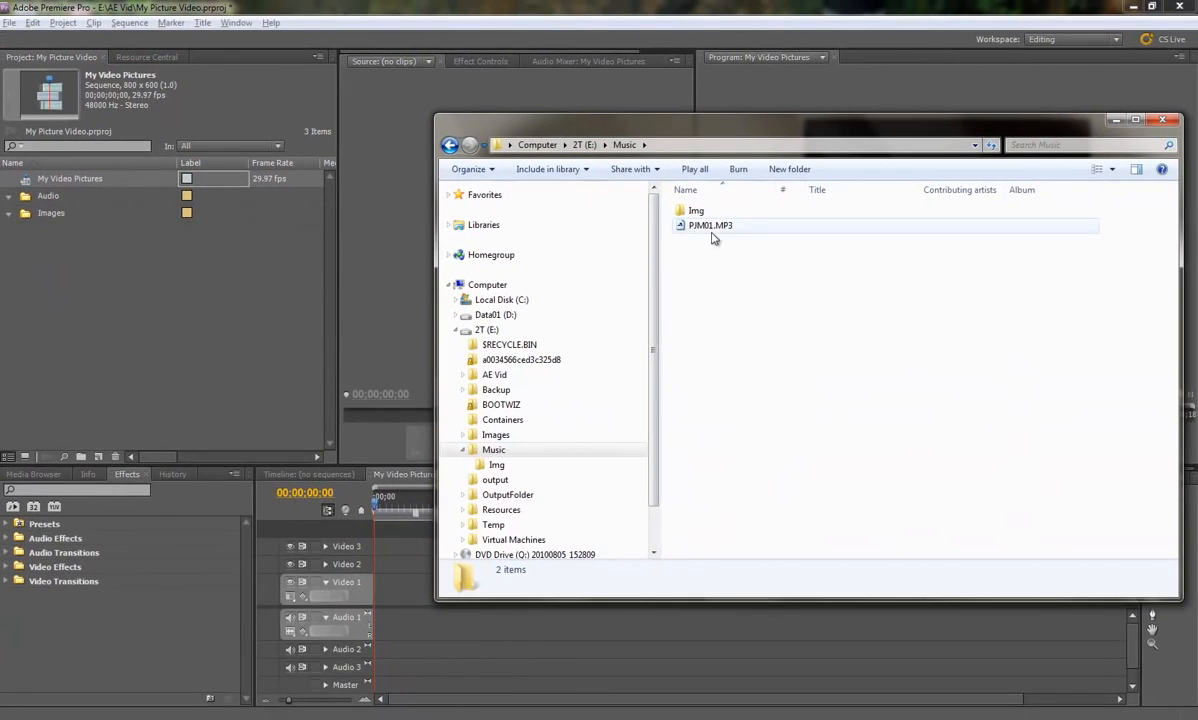
{"action": "left_click_drag", "start_coordinate": [711, 227], "coordinate": [49, 196]}
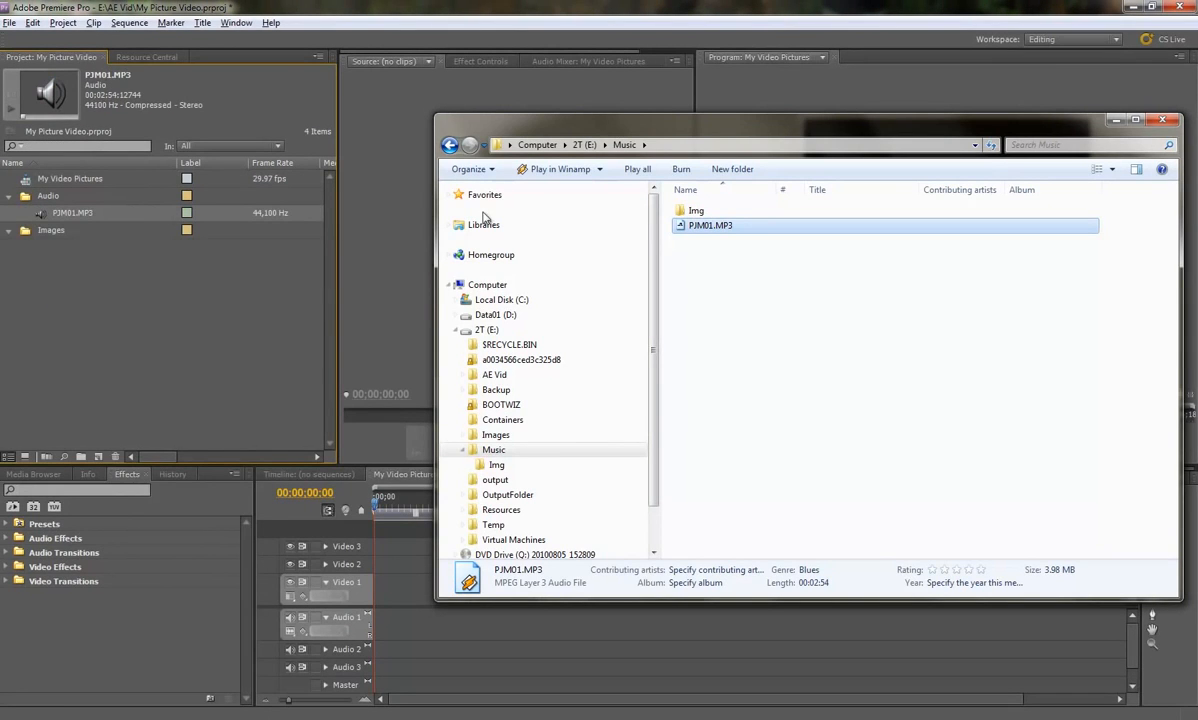
Import all the JPG pictures from the Img folder into the Images bin and return to Premiere Pro.
{"action": "double_click", "coordinate": [686, 212]}
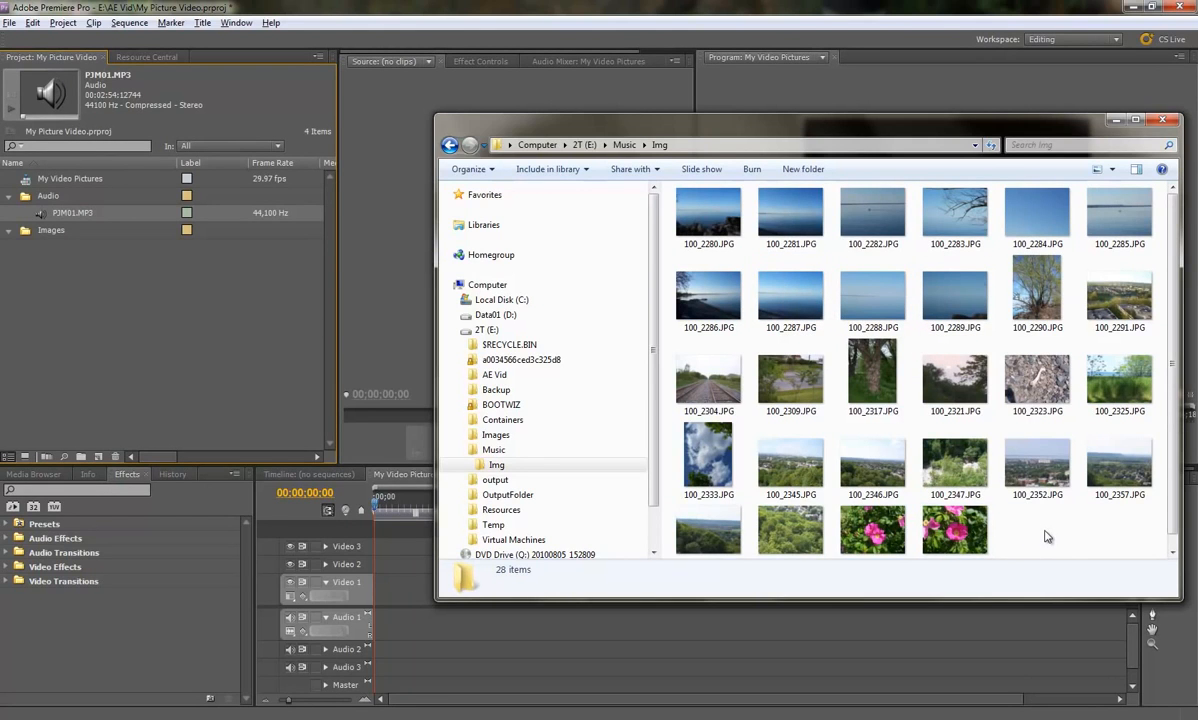
{"action": "key", "text": "ctrl+a"}
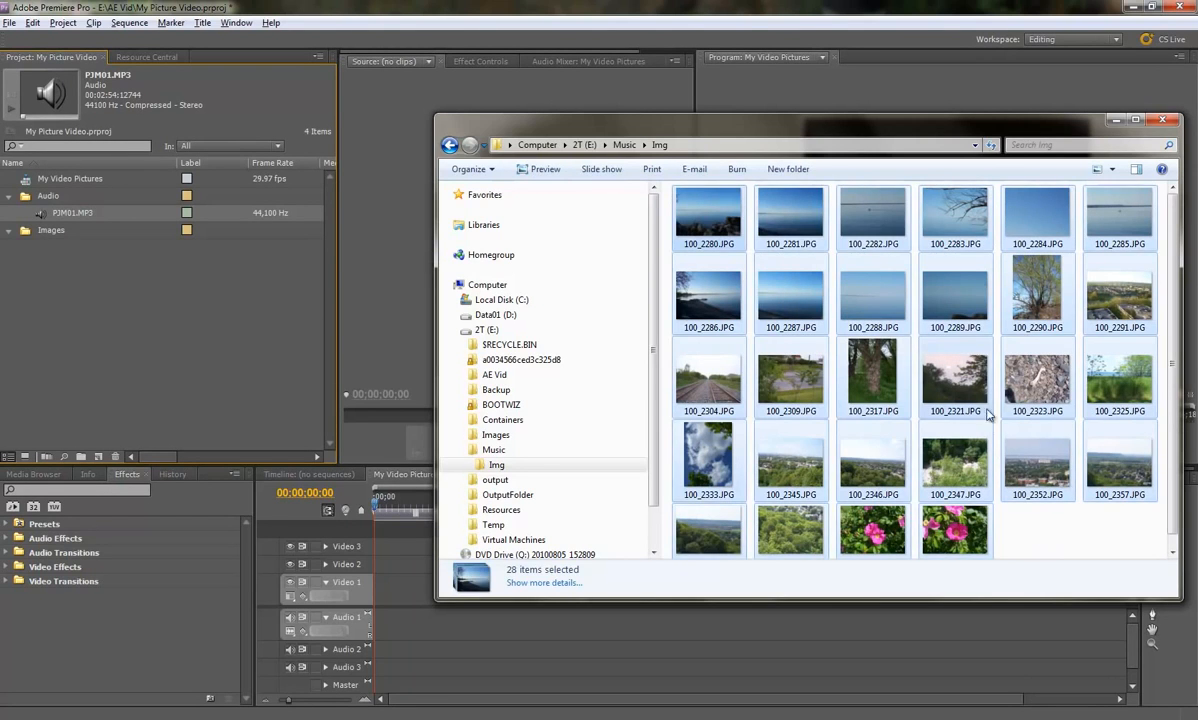
{"action": "left_click_drag", "start_coordinate": [965, 378], "coordinate": [55, 234]}
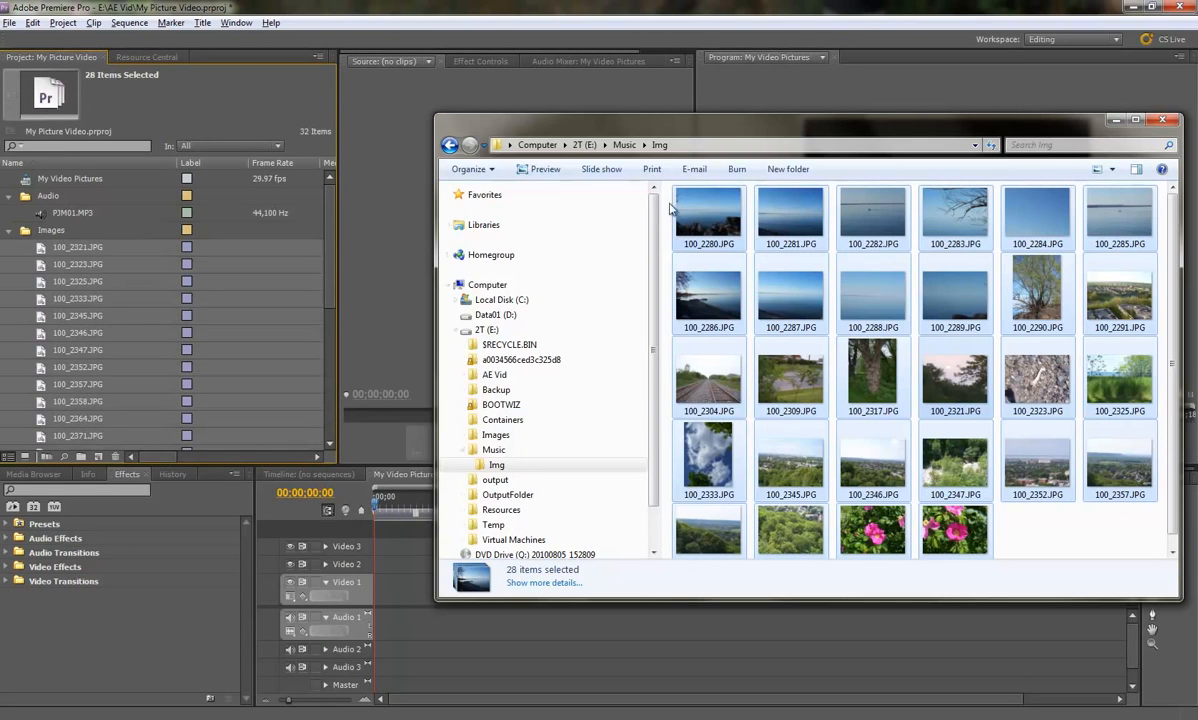
{"action": "left_click", "coordinate": [1040, 108]}
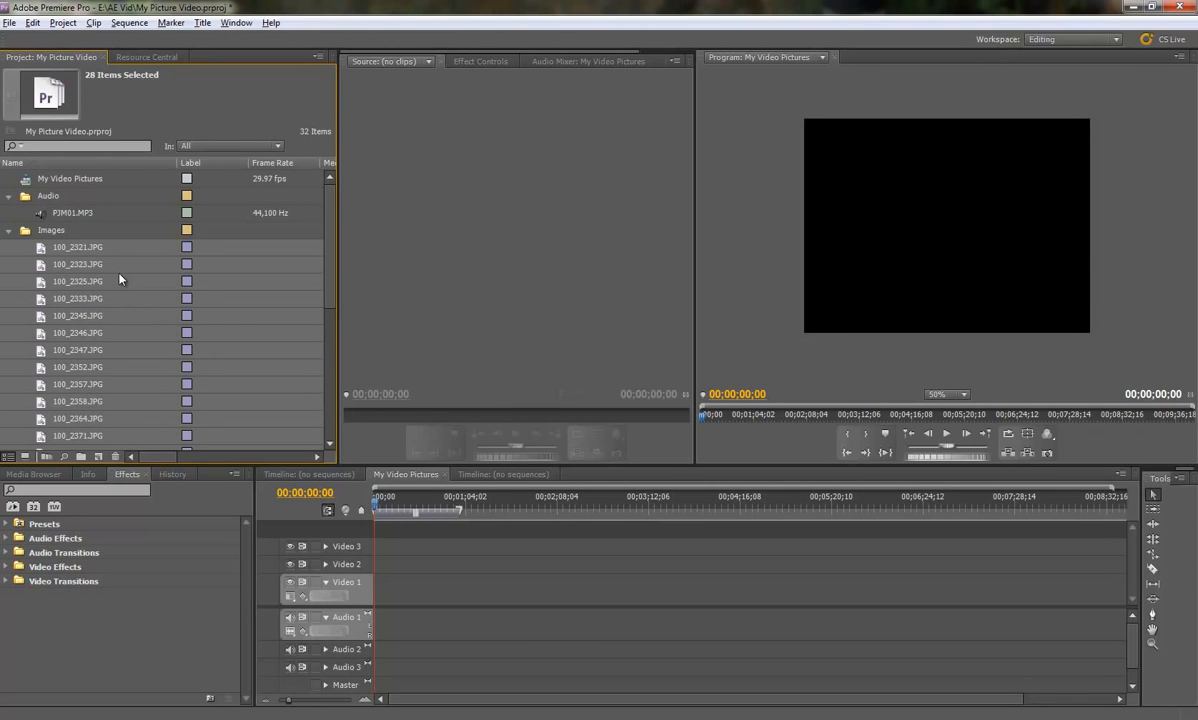
Try out the whole PJM01.MP3 clip on the Audio 1 track and remove it again.
{"action": "left_click_drag", "start_coordinate": [65, 214], "coordinate": [376, 627]}
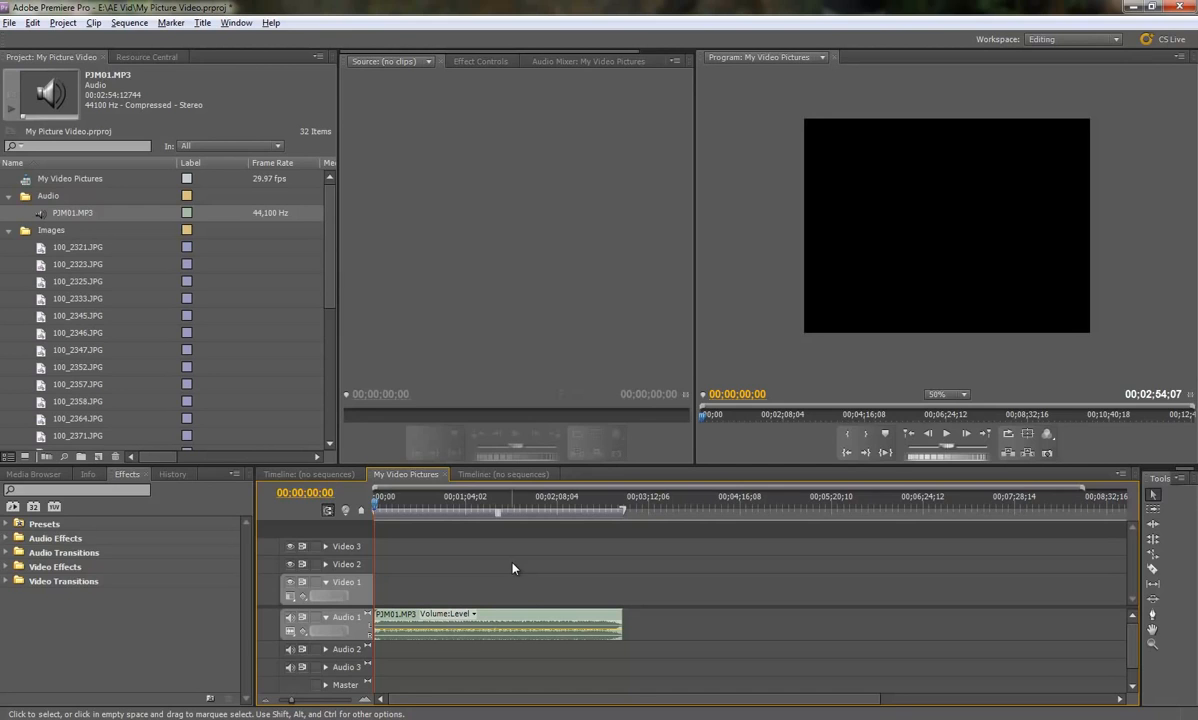
{"action": "left_click", "coordinate": [947, 434]}
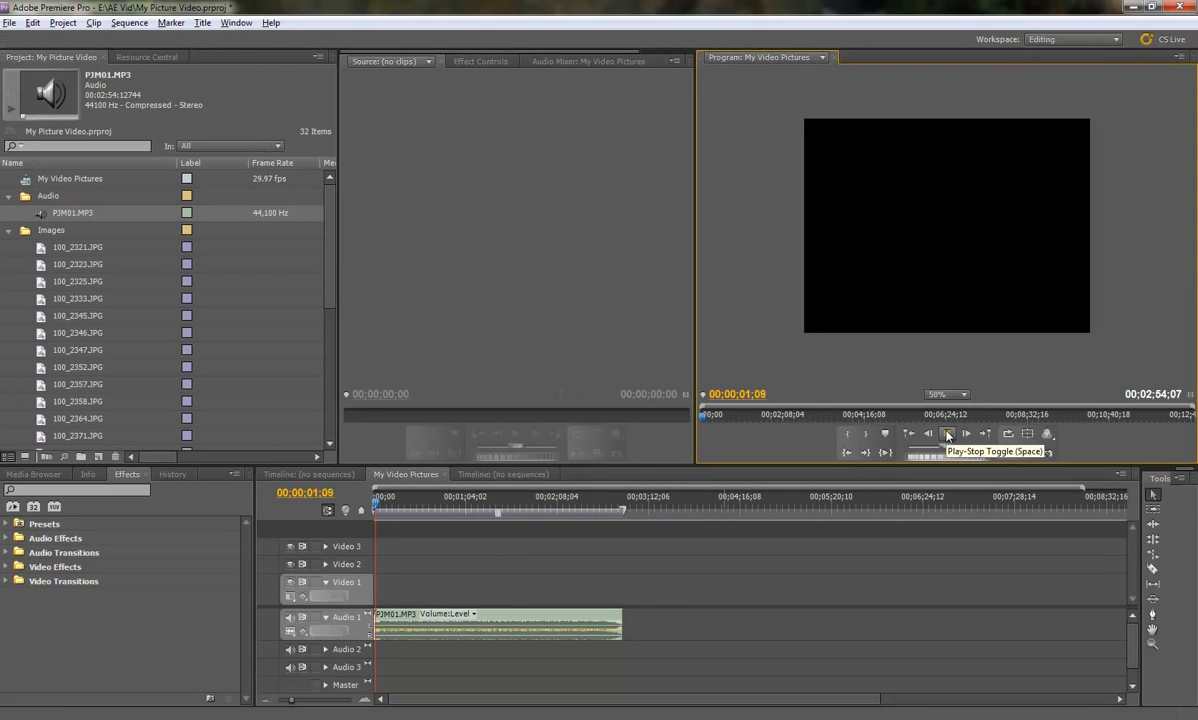
{"action": "left_click", "coordinate": [519, 627]}
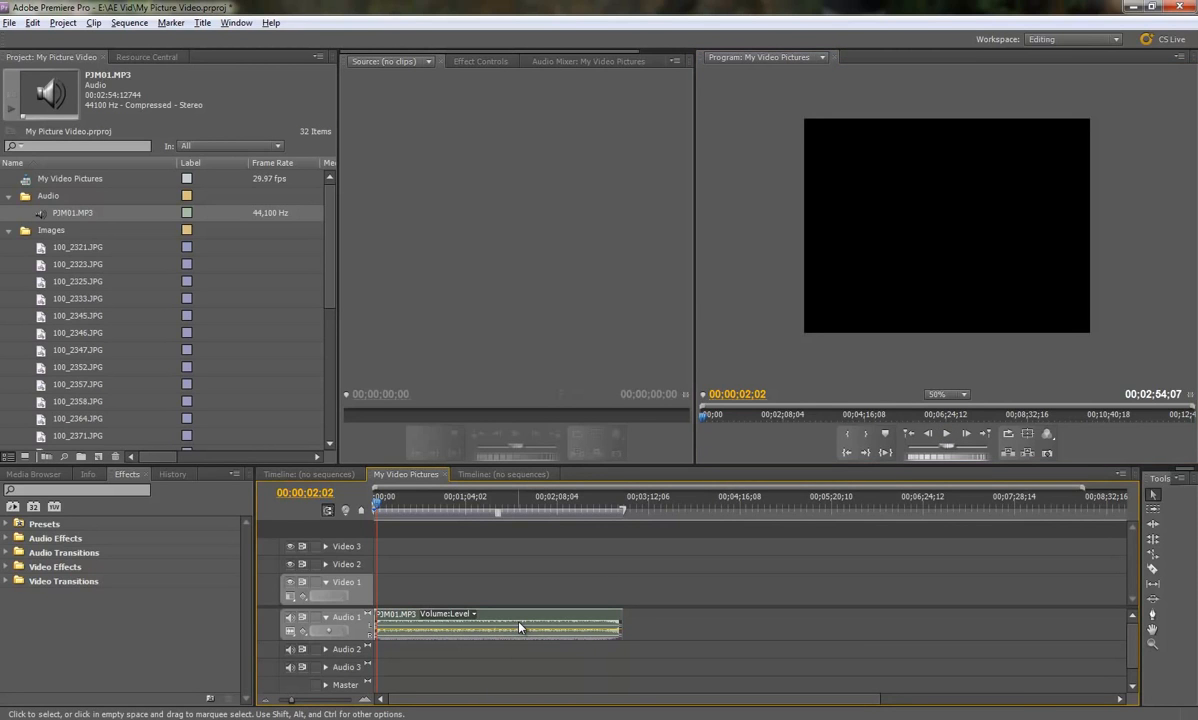
{"action": "key", "text": "Delete"}
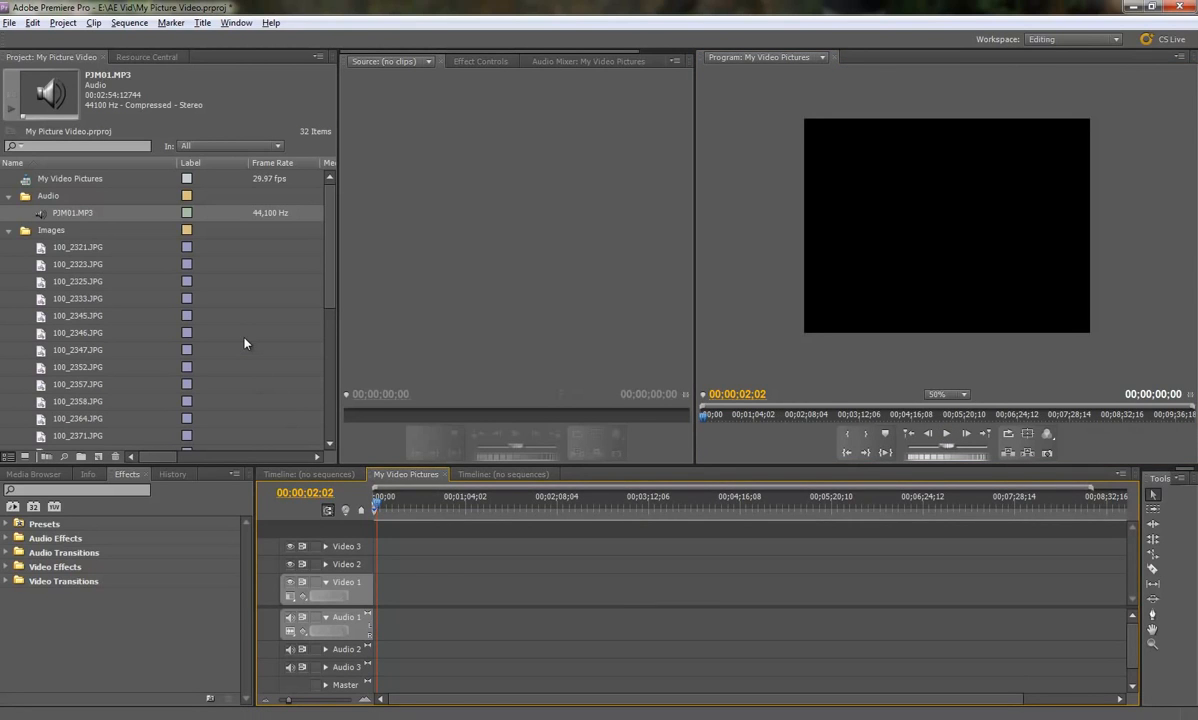
Set the source in point of PJM01.MP3 at 00;00;20;08 and its out point at 00;02;28;16.
{"action": "double_click", "coordinate": [40, 215]}
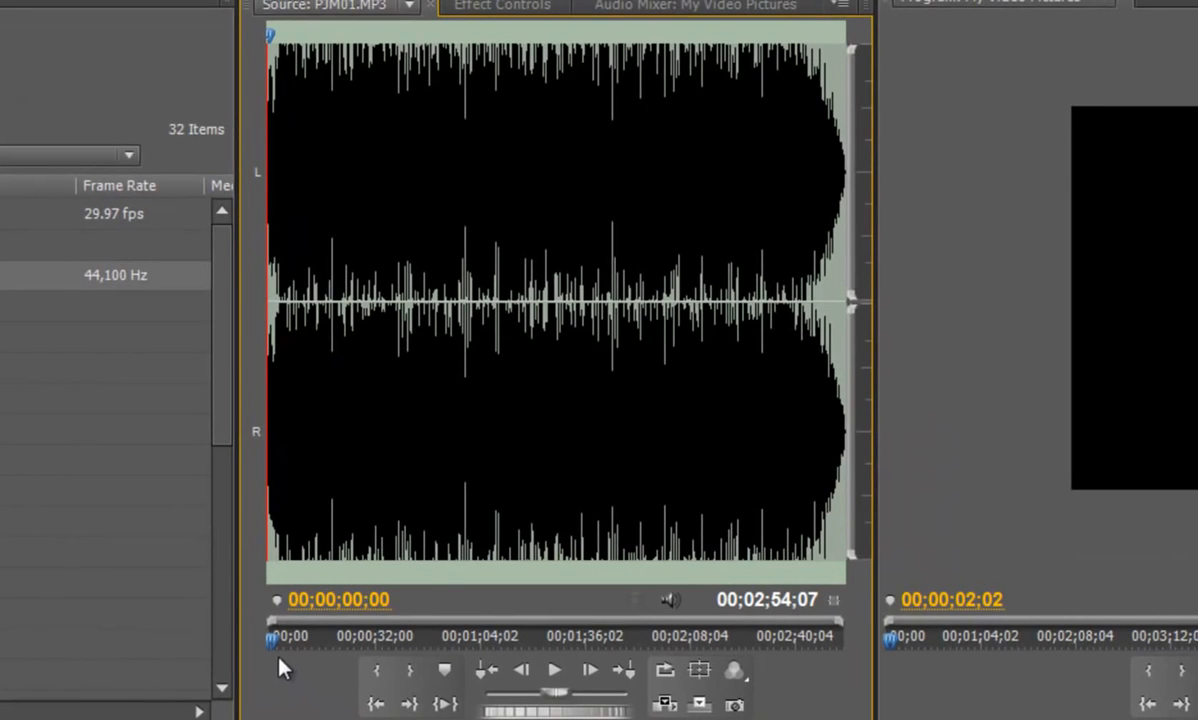
{"action": "left_click_drag", "start_coordinate": [273, 640], "coordinate": [337, 636]}
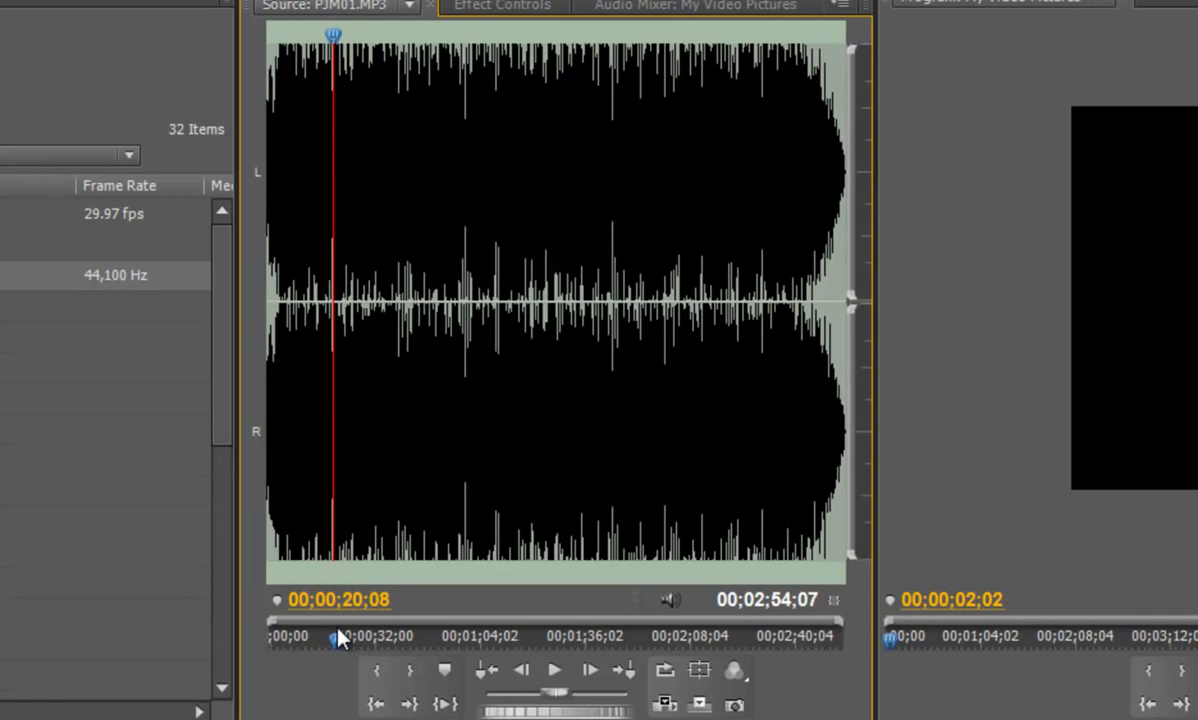
{"action": "left_click", "coordinate": [379, 671]}
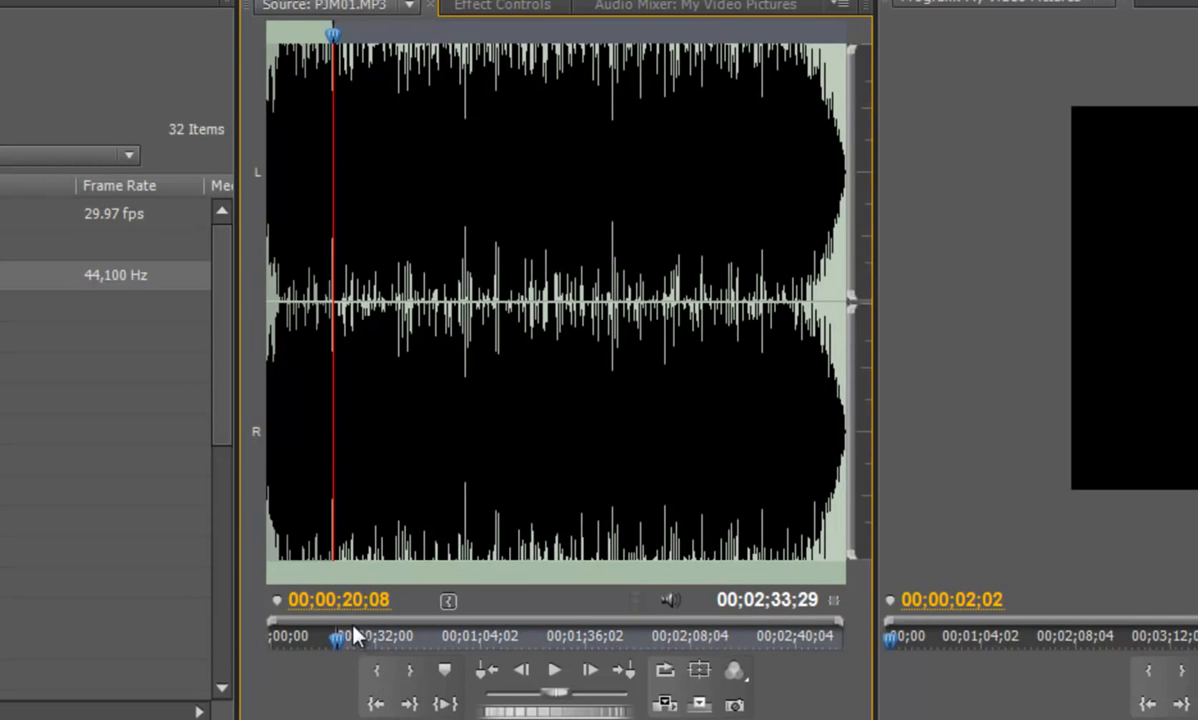
{"action": "left_click_drag", "start_coordinate": [337, 637], "coordinate": [760, 641]}
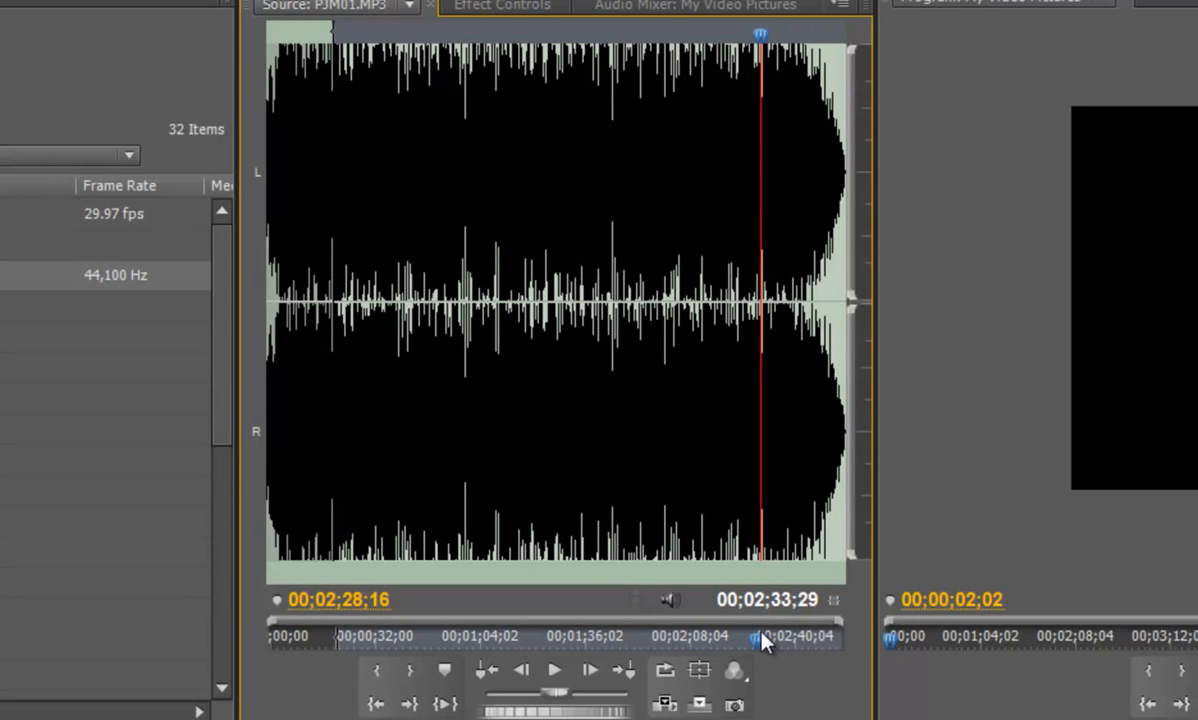
{"action": "left_click", "coordinate": [410, 672]}
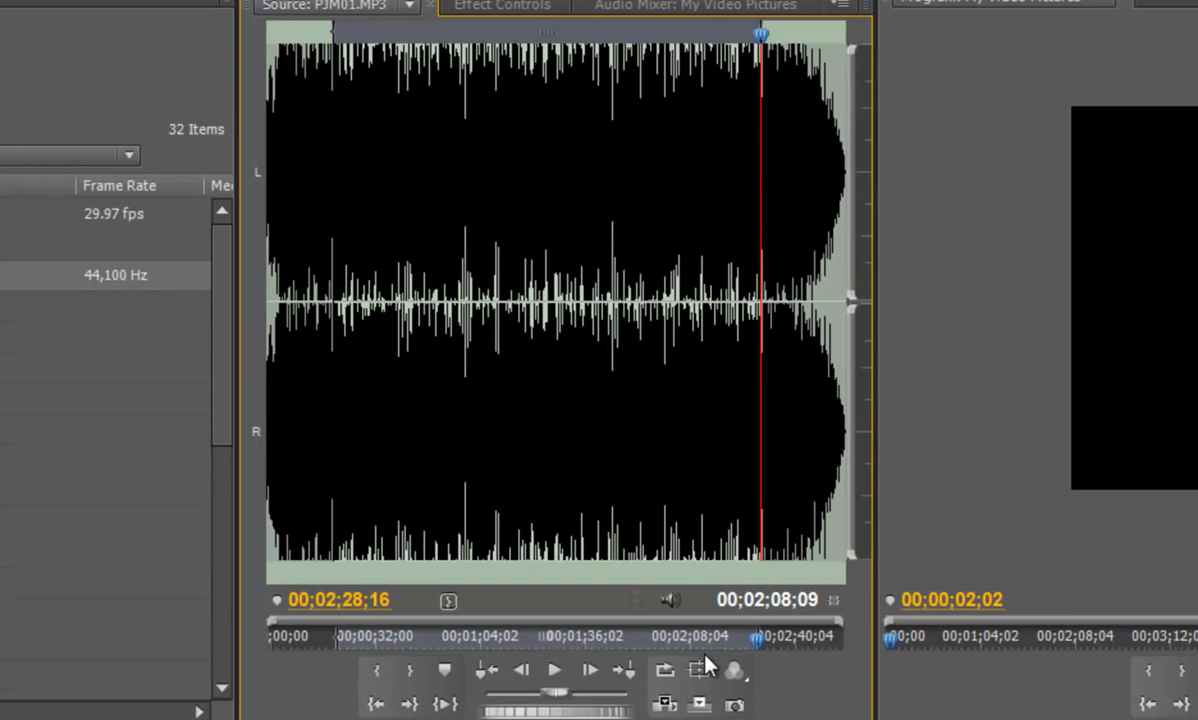
Preview the trimmed PJM01.MP3 segment from the start of the Audio 1 track and delete it from the sequence.
{"action": "left_click_drag", "start_coordinate": [668, 600], "coordinate": [374, 615]}
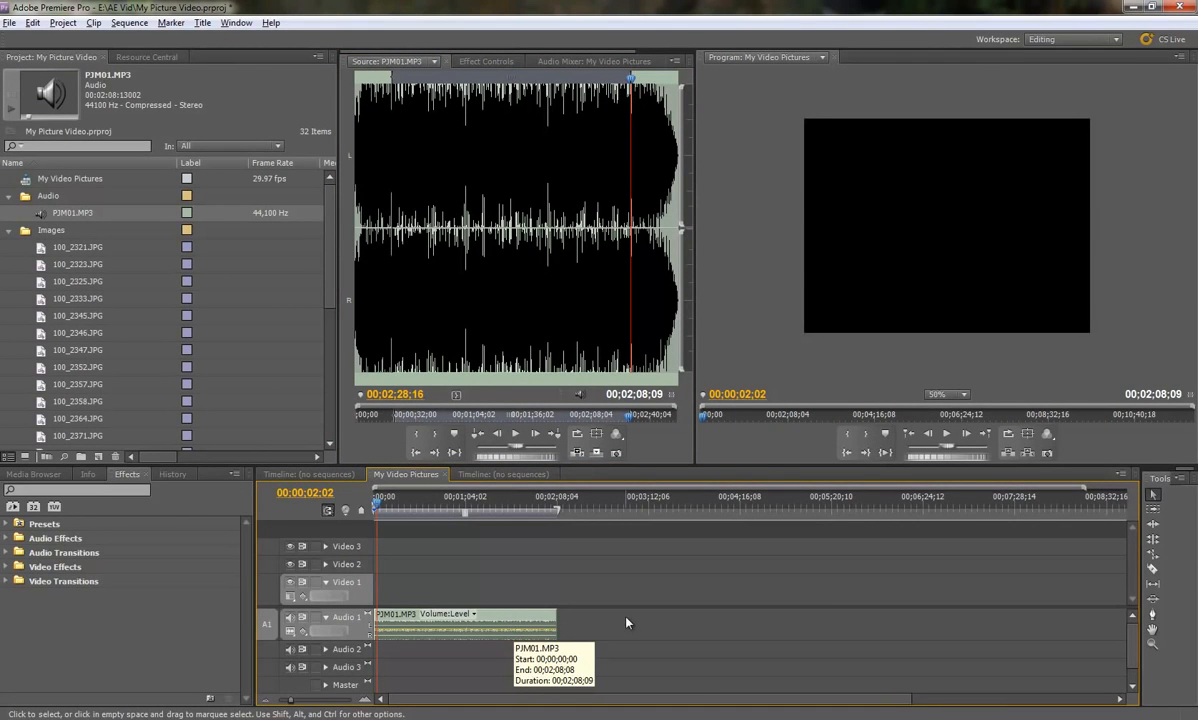
{"action": "left_click_drag", "start_coordinate": [377, 503], "coordinate": [363, 506]}
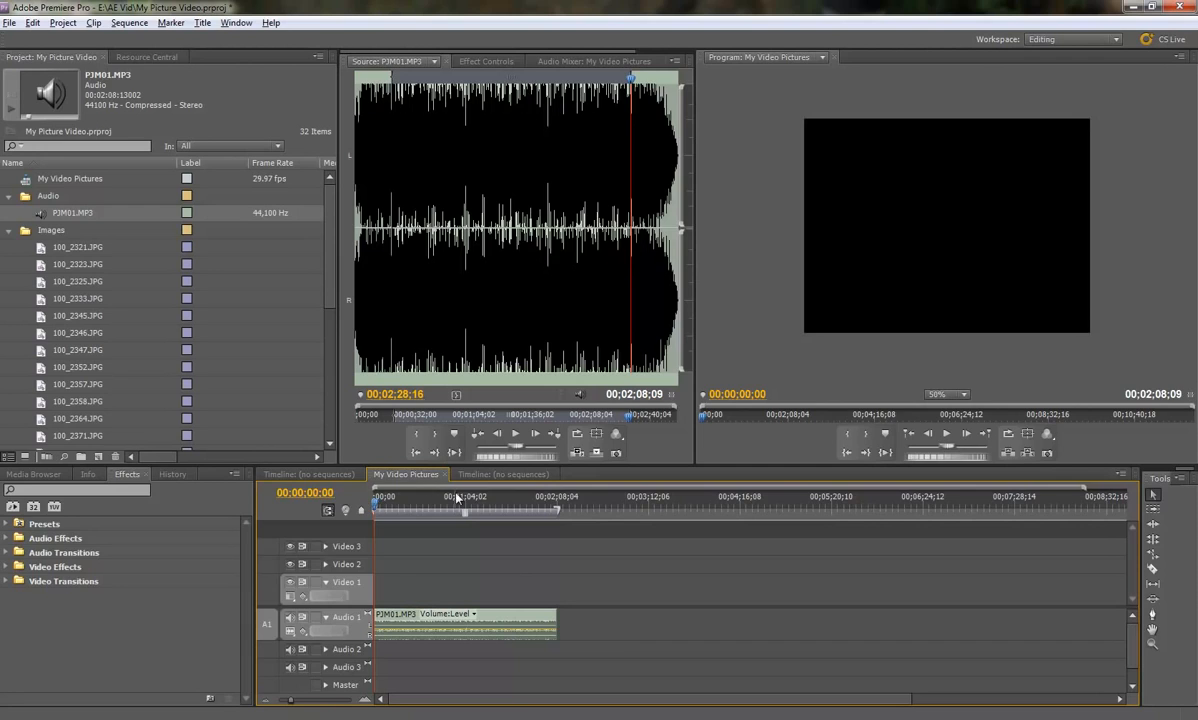
{"action": "key", "text": "space"}
{"action": "key", "text": "space"}
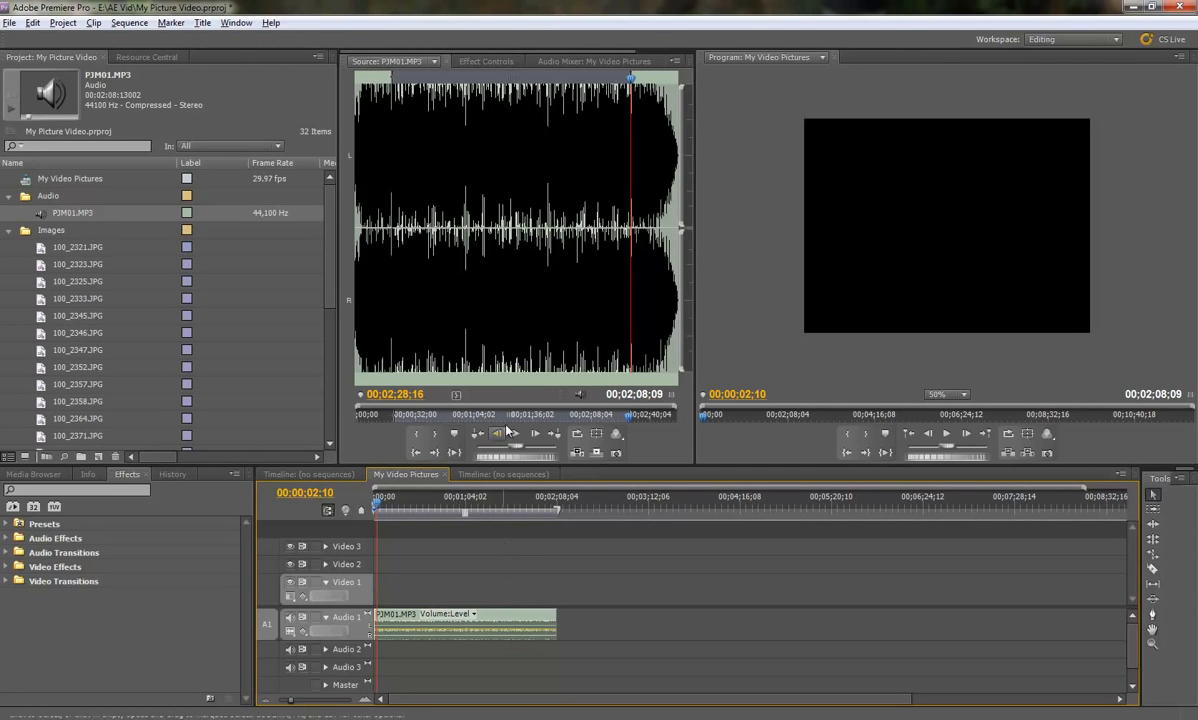
{"action": "left_click", "coordinate": [495, 616]}
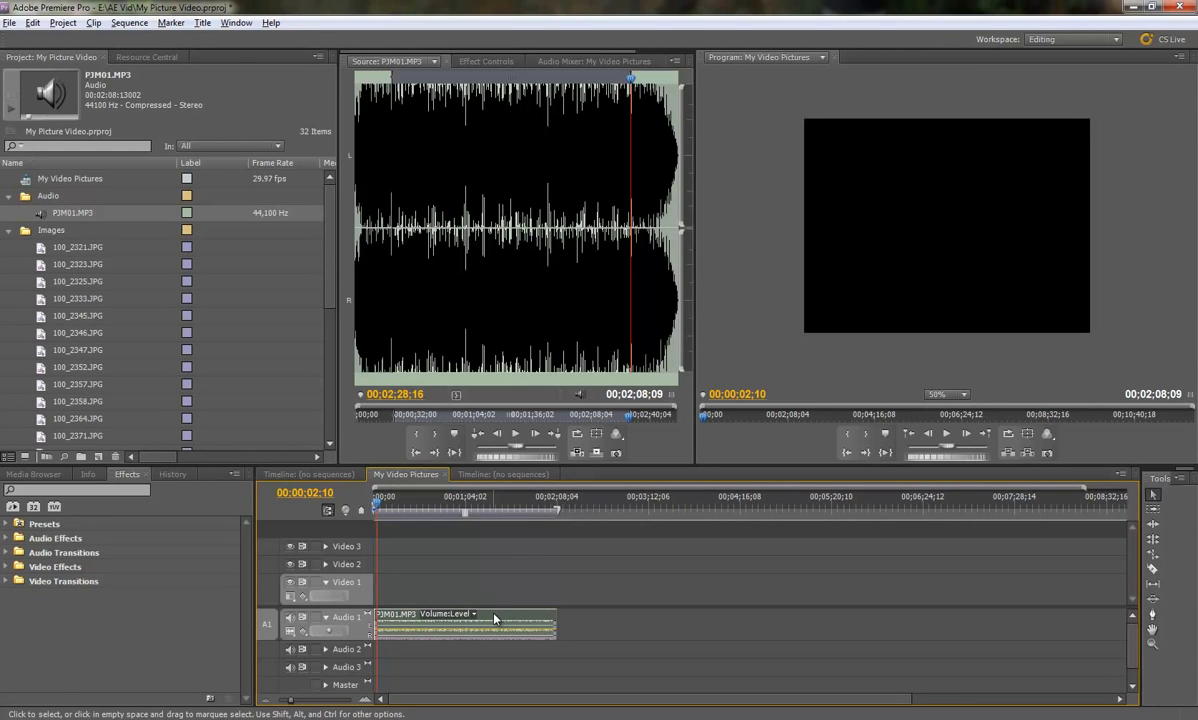
{"action": "key", "text": "Delete"}
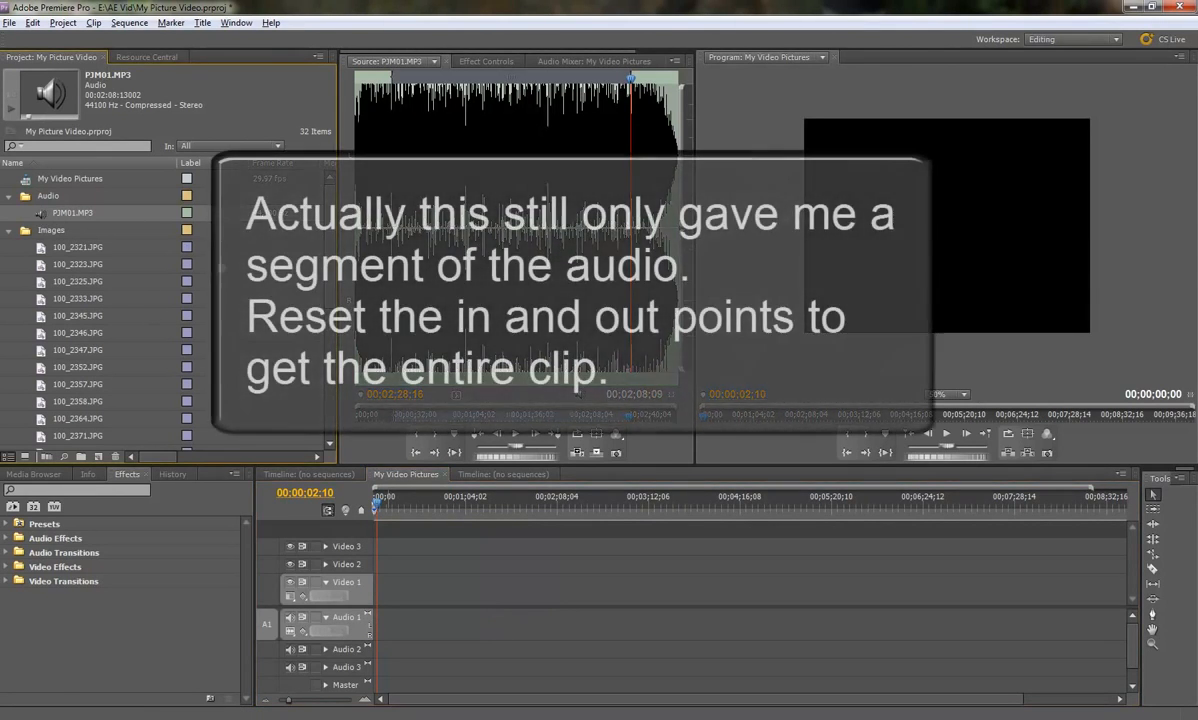
Place PJM01.MP3 from the Audio bin at the start of the Audio 1 track and open that sequence clip in the Source monitor.
{"action": "left_click_drag", "start_coordinate": [42, 215], "coordinate": [377, 632]}
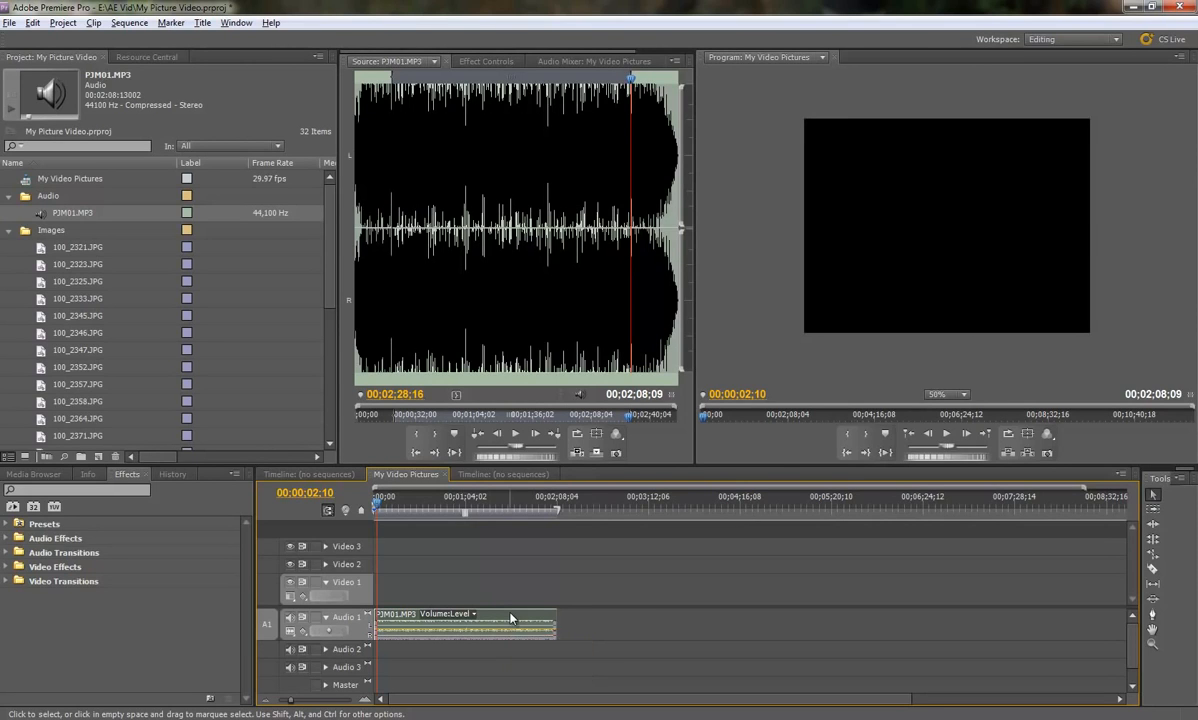
{"action": "double_click", "coordinate": [510, 617]}
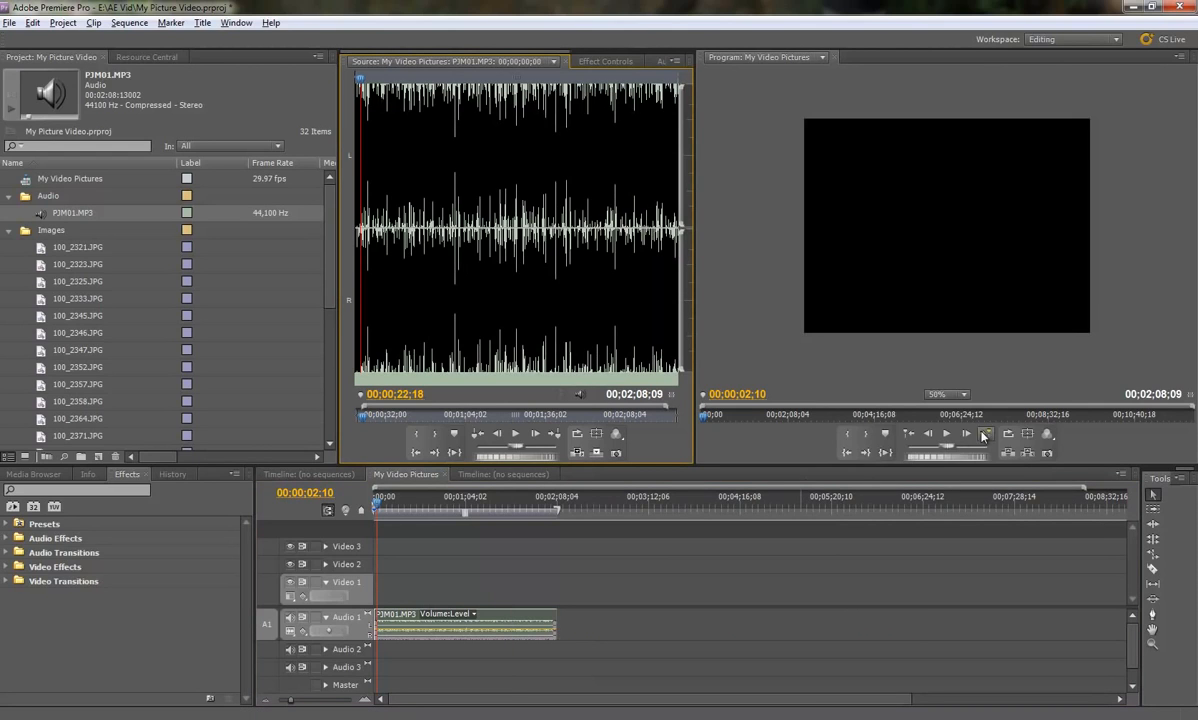
Play the start of the sequence to hear the placed music and return the playhead to 00;00;00;00.
{"action": "left_click", "coordinate": [947, 433]}
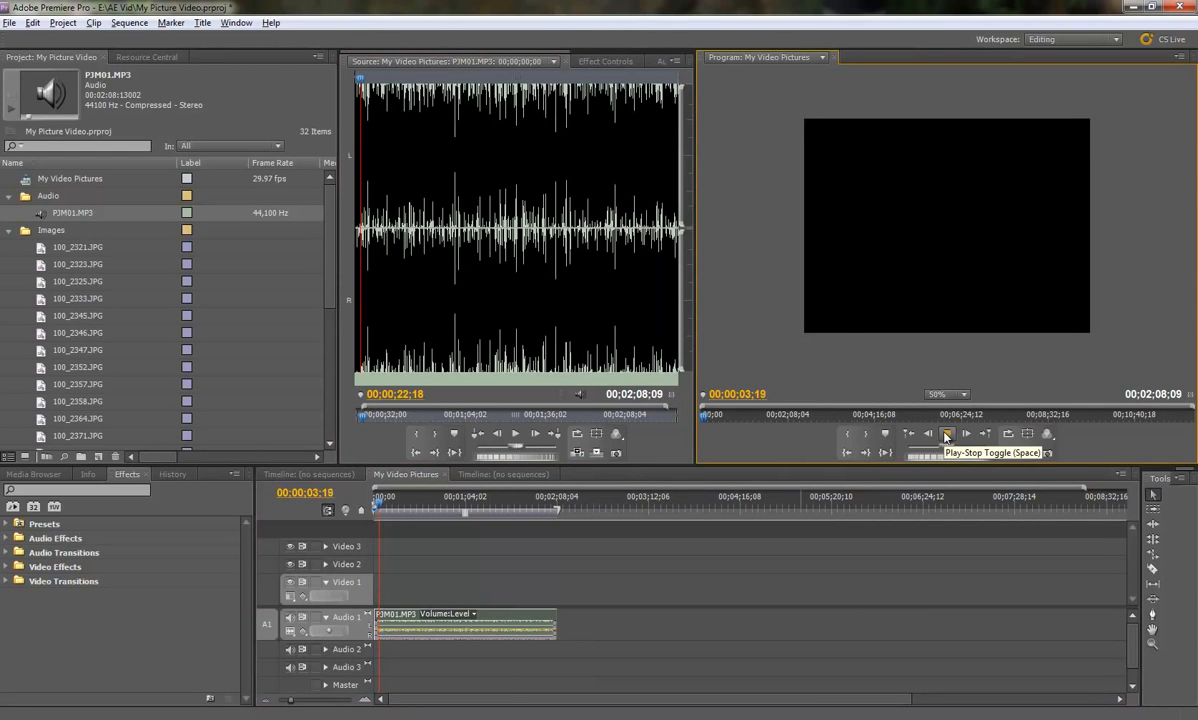
{"action": "left_click", "coordinate": [947, 433]}
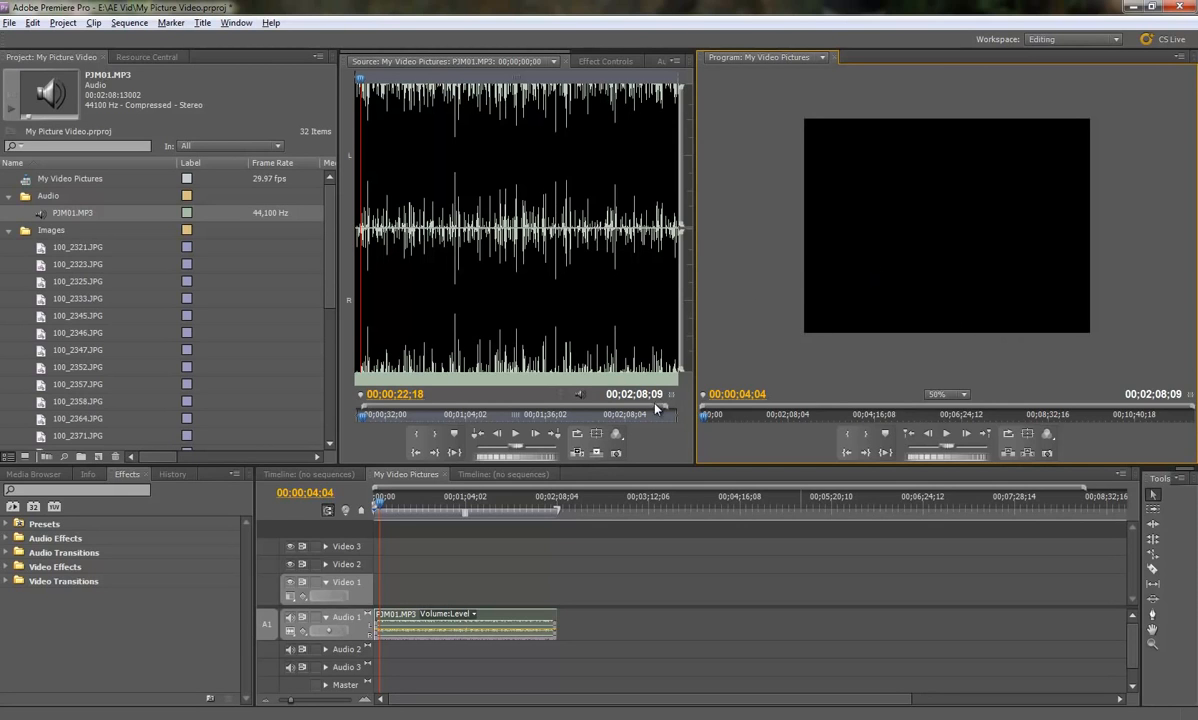
{"action": "left_click", "coordinate": [369, 500]}
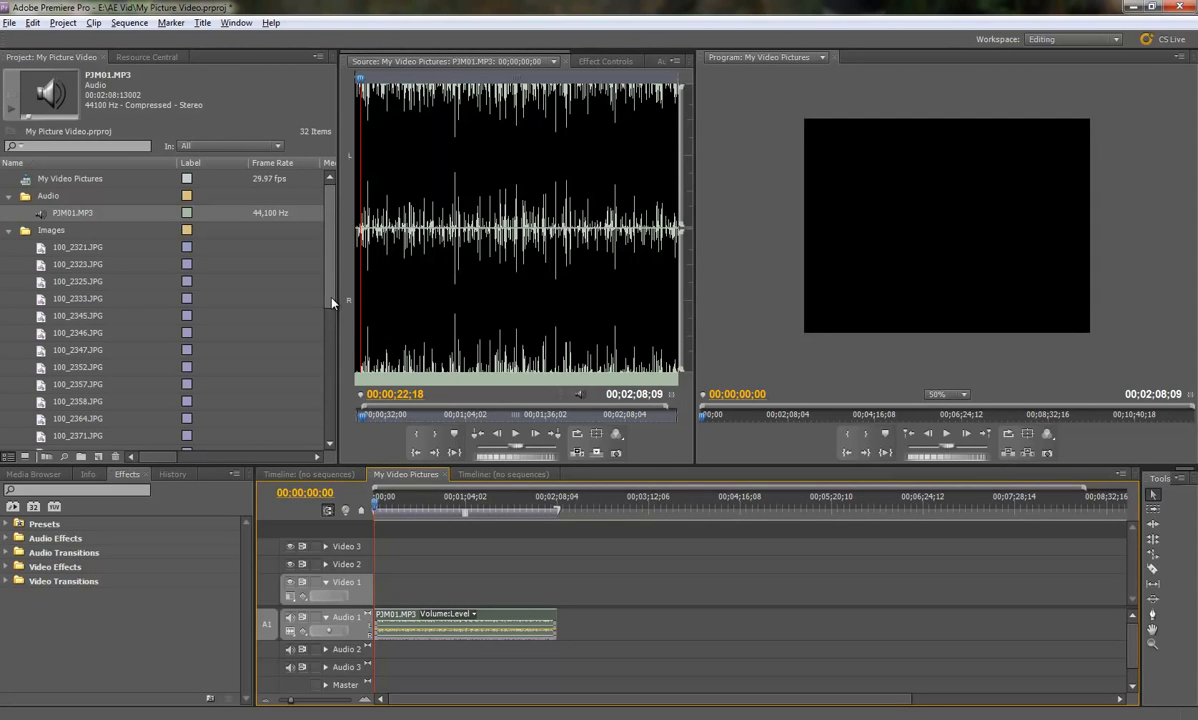
Look through the thumbnails of the imported pictures in the Images bin, from 100_2321.JPG to 100_2285.JPG.
{"action": "left_click", "coordinate": [78, 247]}
{"action": "scroll", "coordinate": [178, 299], "scroll_direction": "down", "scroll_amount": 1}
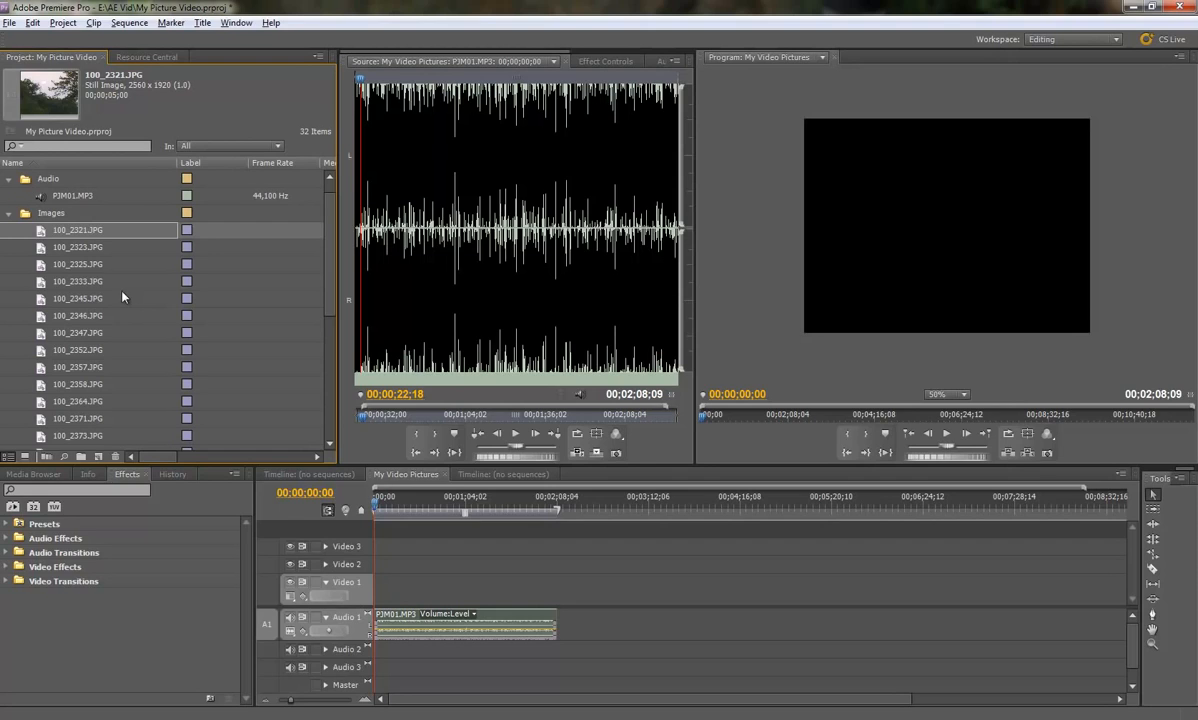
{"action": "left_click", "coordinate": [40, 436]}
{"action": "scroll", "coordinate": [40, 420], "scroll_direction": "down", "scroll_amount": 3}
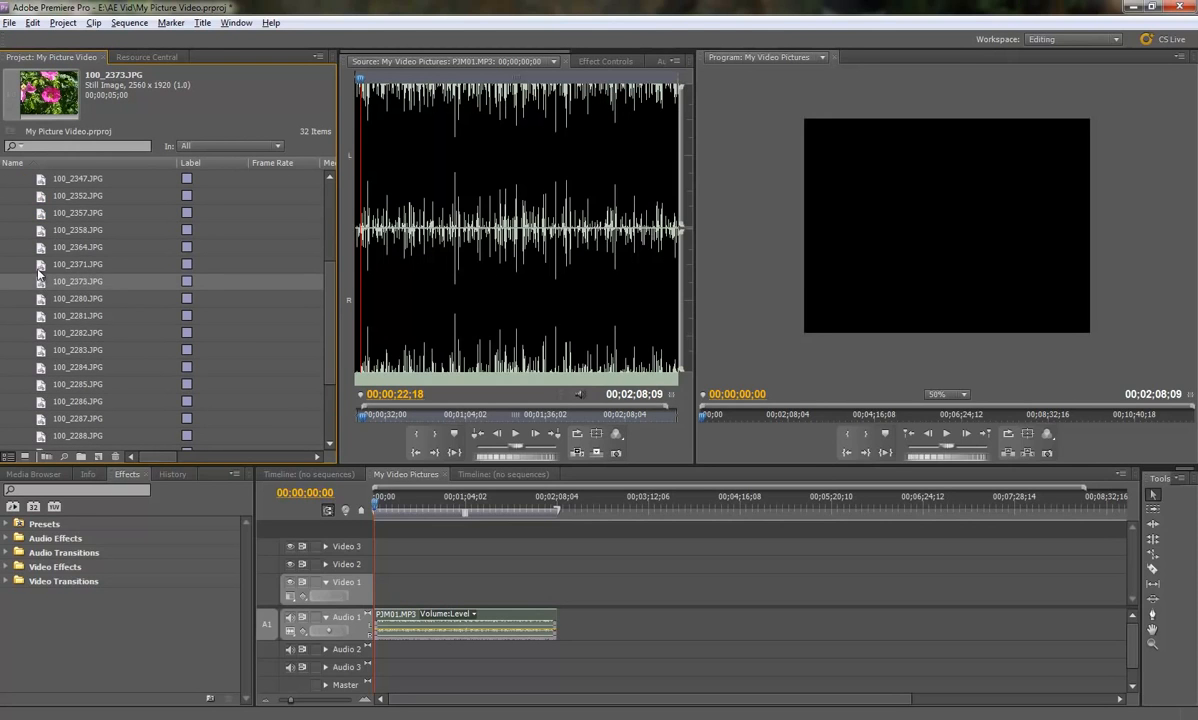
{"action": "left_click", "coordinate": [40, 300]}
{"action": "left_click", "coordinate": [40, 315]}
{"action": "left_click", "coordinate": [41, 332]}
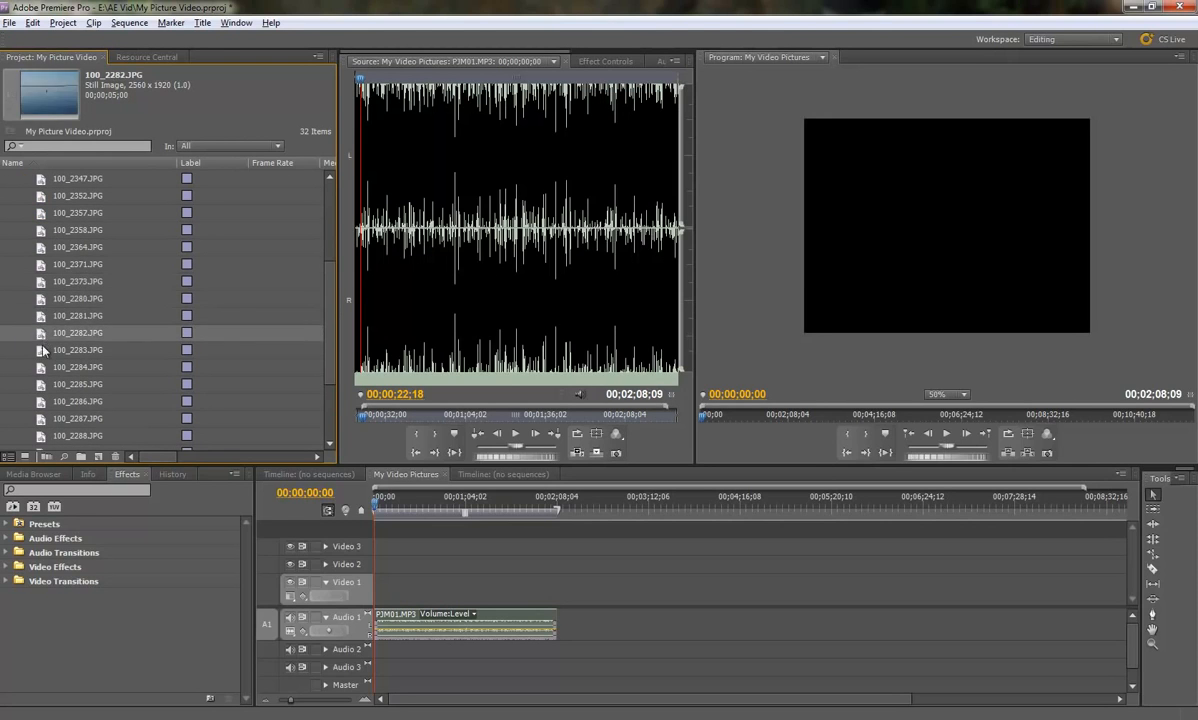
{"action": "left_click", "coordinate": [42, 350]}
{"action": "left_click", "coordinate": [42, 367]}
{"action": "left_click", "coordinate": [41, 384]}
Select the 20 pictures from 100_2321.JPG through 100_2286.JPG and place them at the start of the Video 1 track.
{"action": "left_click", "coordinate": [41, 401]}
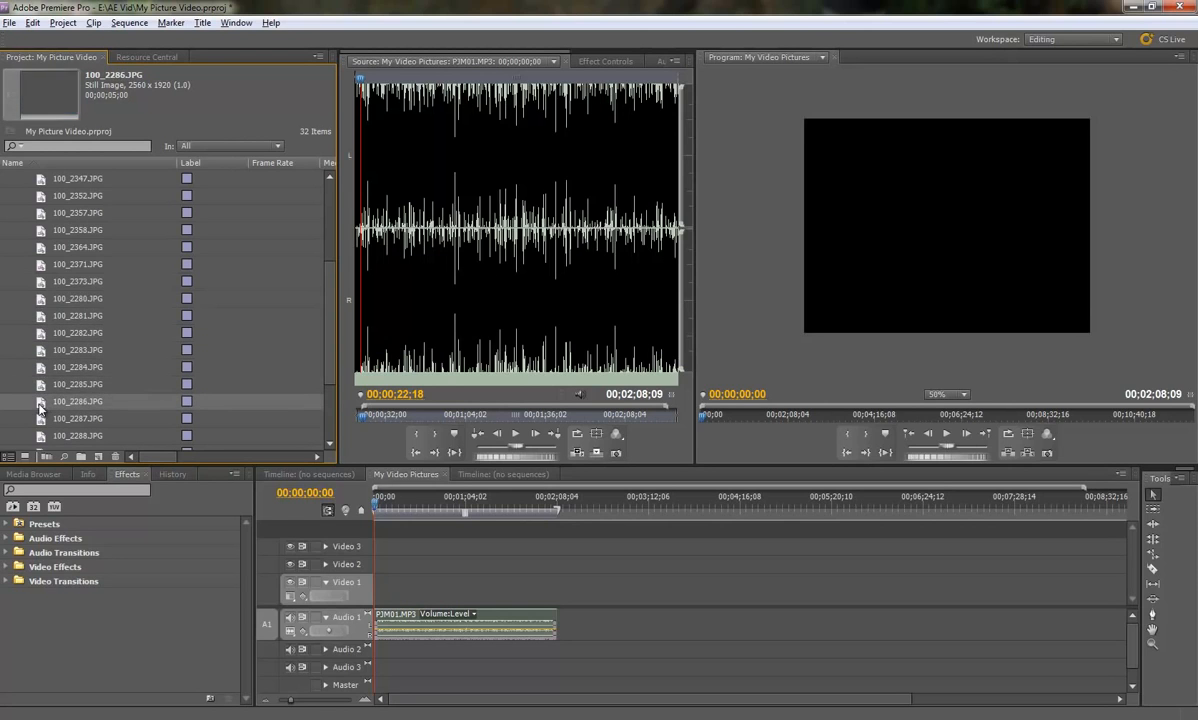
{"action": "scroll", "coordinate": [68, 300], "scroll_direction": "up", "scroll_amount": 3}
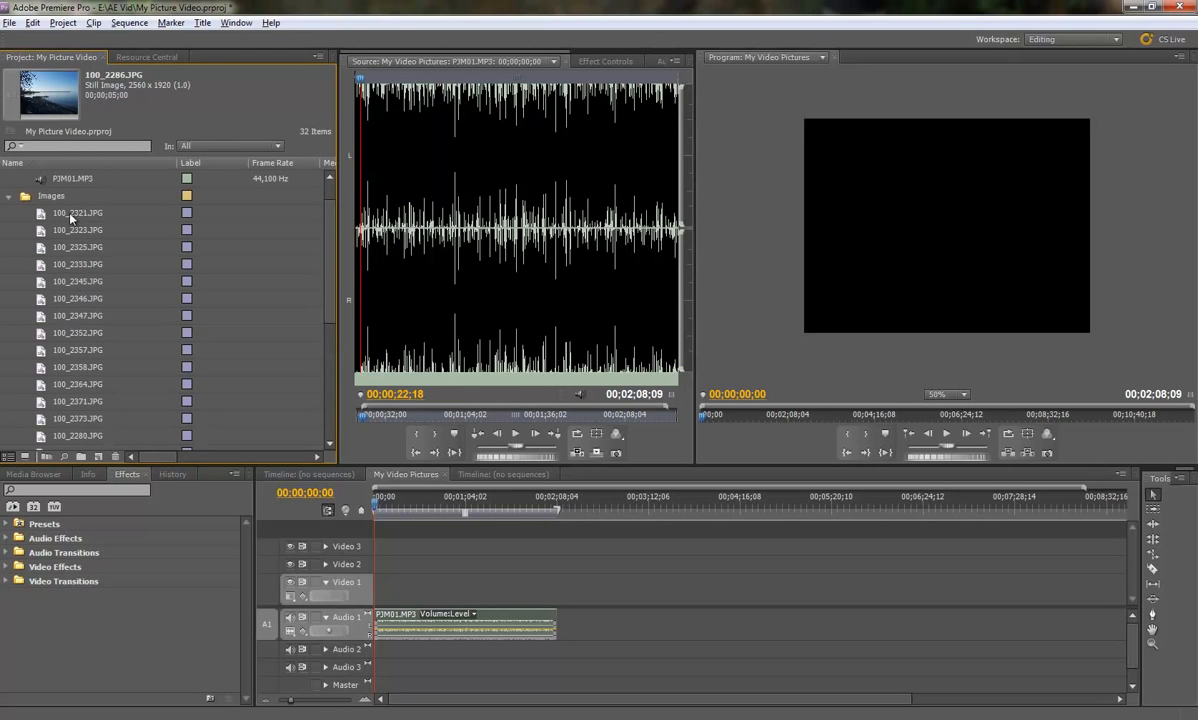
{"action": "left_click", "coordinate": [44, 214], "text": "shift"}
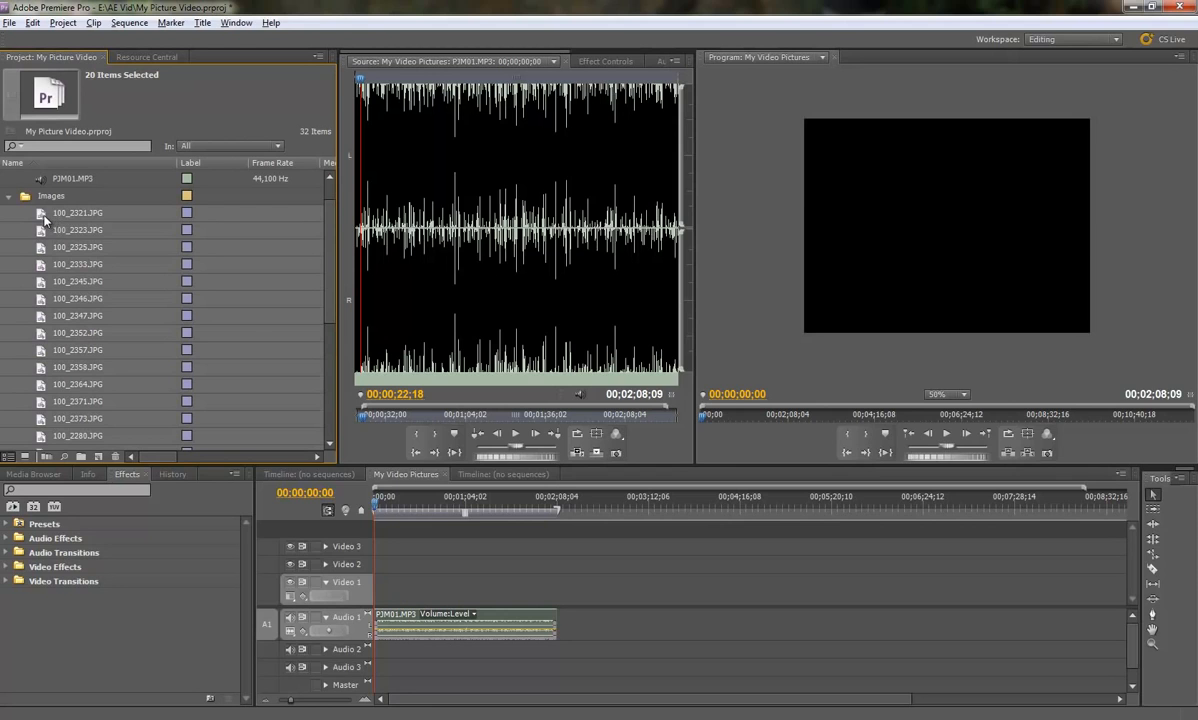
{"action": "left_click_drag", "start_coordinate": [250, 336], "coordinate": [446, 599]}
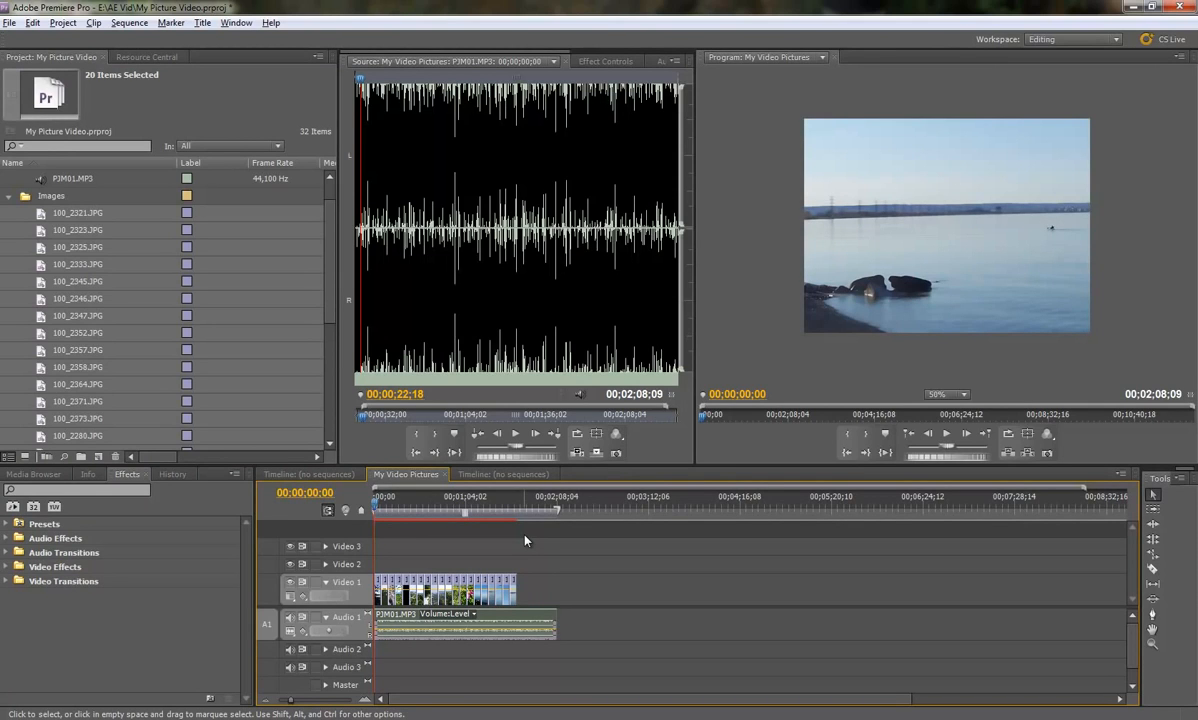
Preview the pictures in the sequence with the Program monitor magnification set to Fit and return the playhead to the start.
{"action": "left_click", "coordinate": [947, 437]}
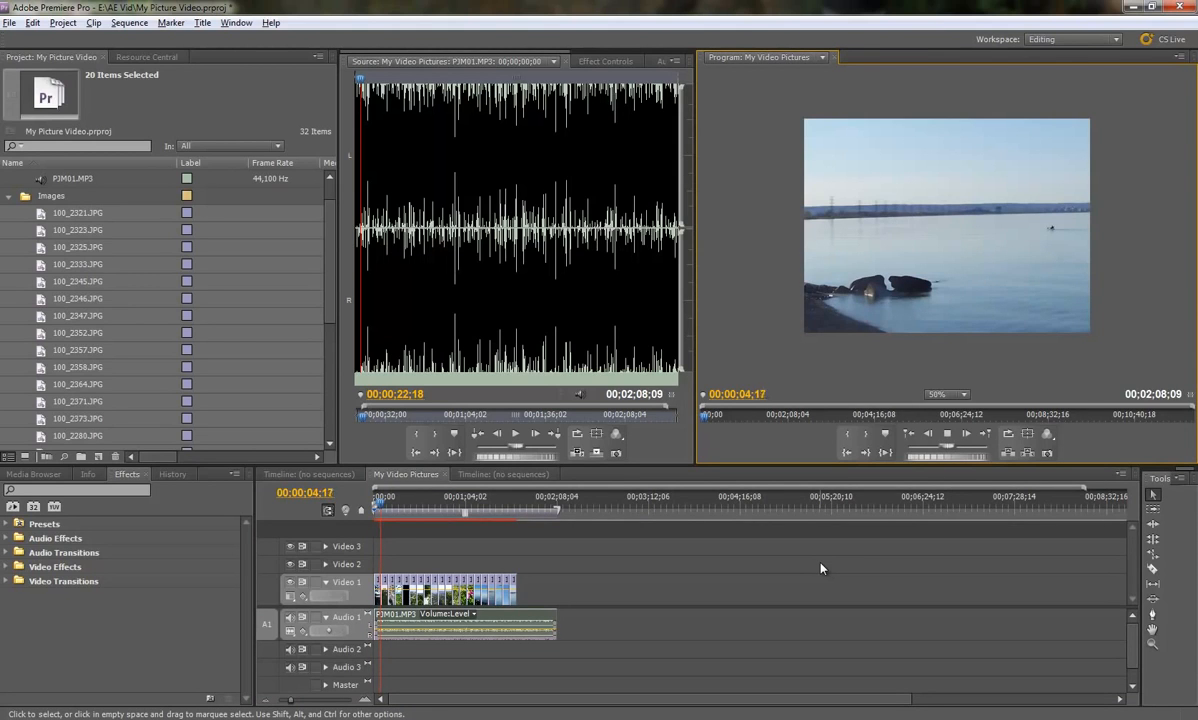
{"action": "left_click", "coordinate": [950, 434]}
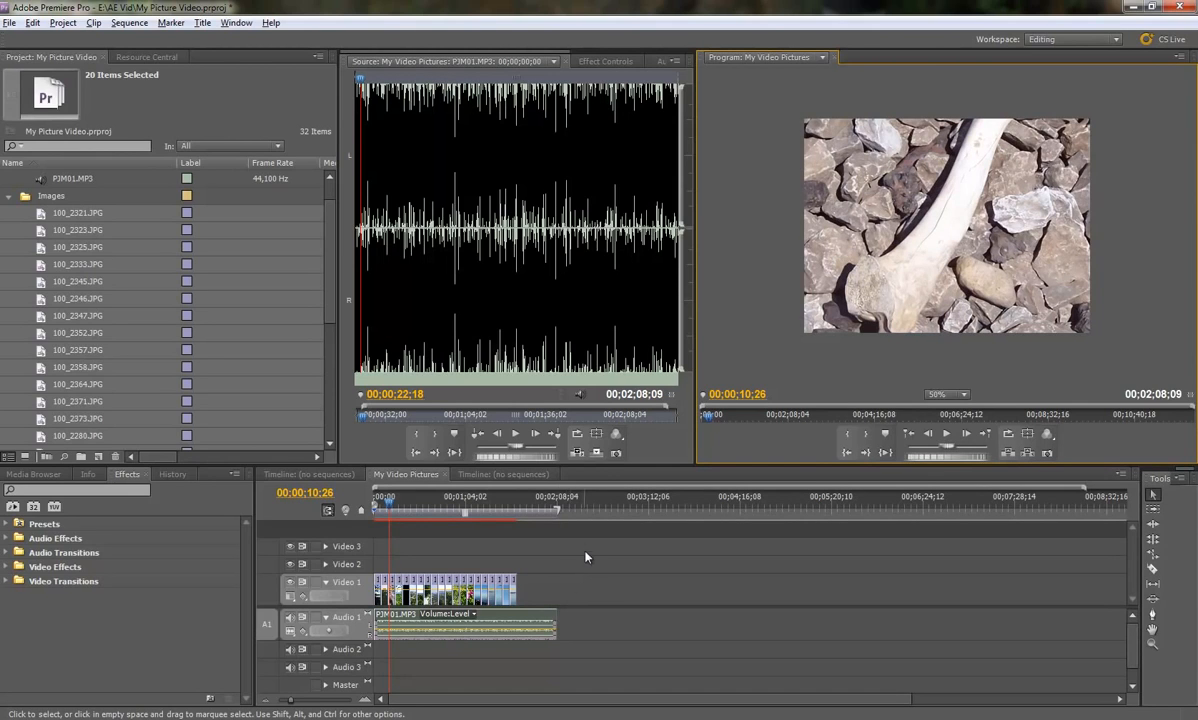
{"action": "left_click", "coordinate": [964, 396]}
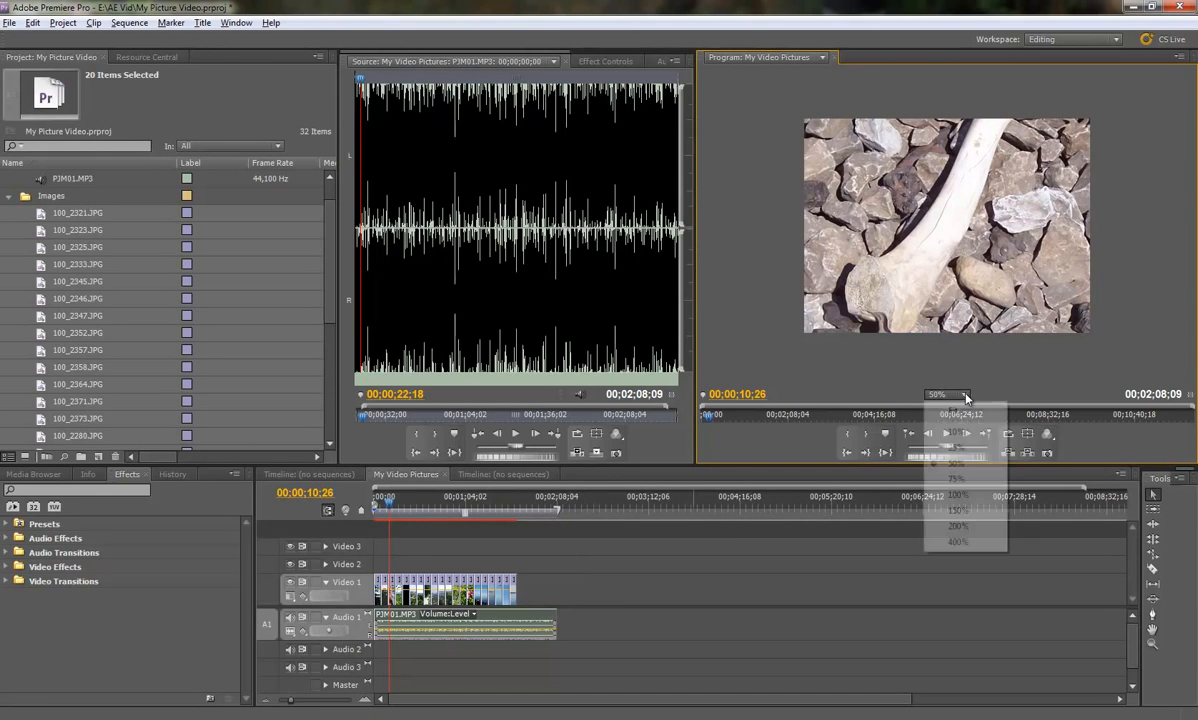
{"action": "left_click", "coordinate": [955, 413]}
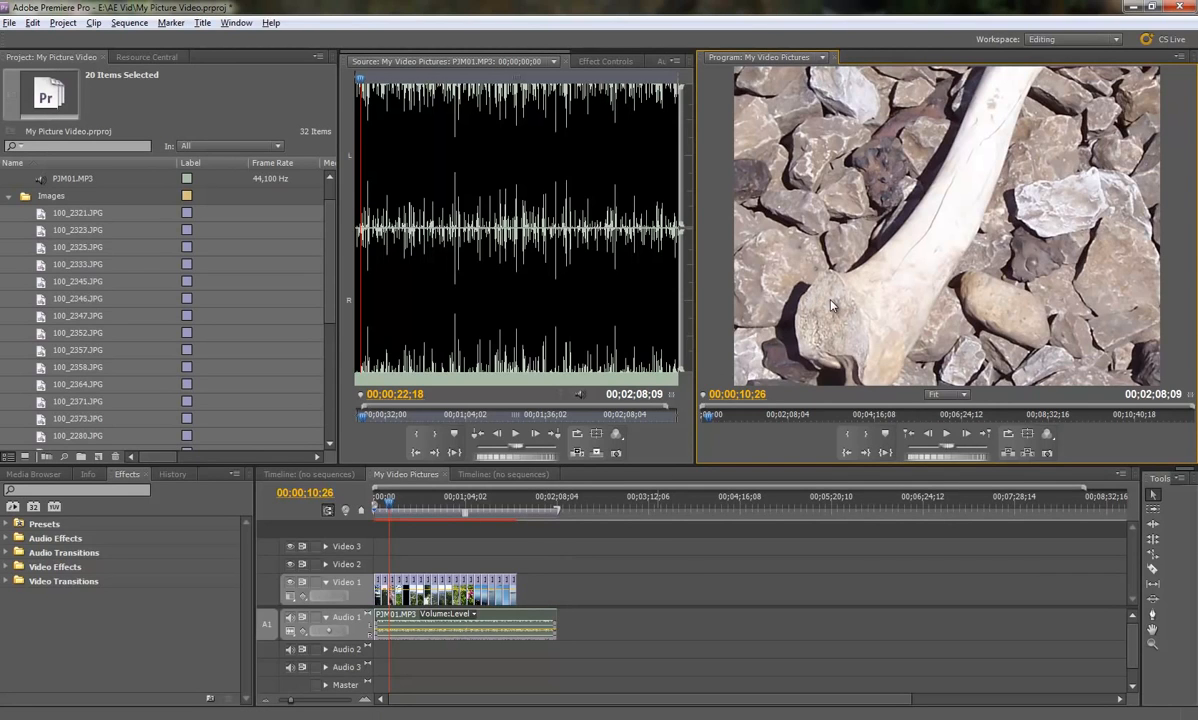
{"action": "left_click", "coordinate": [407, 503]}
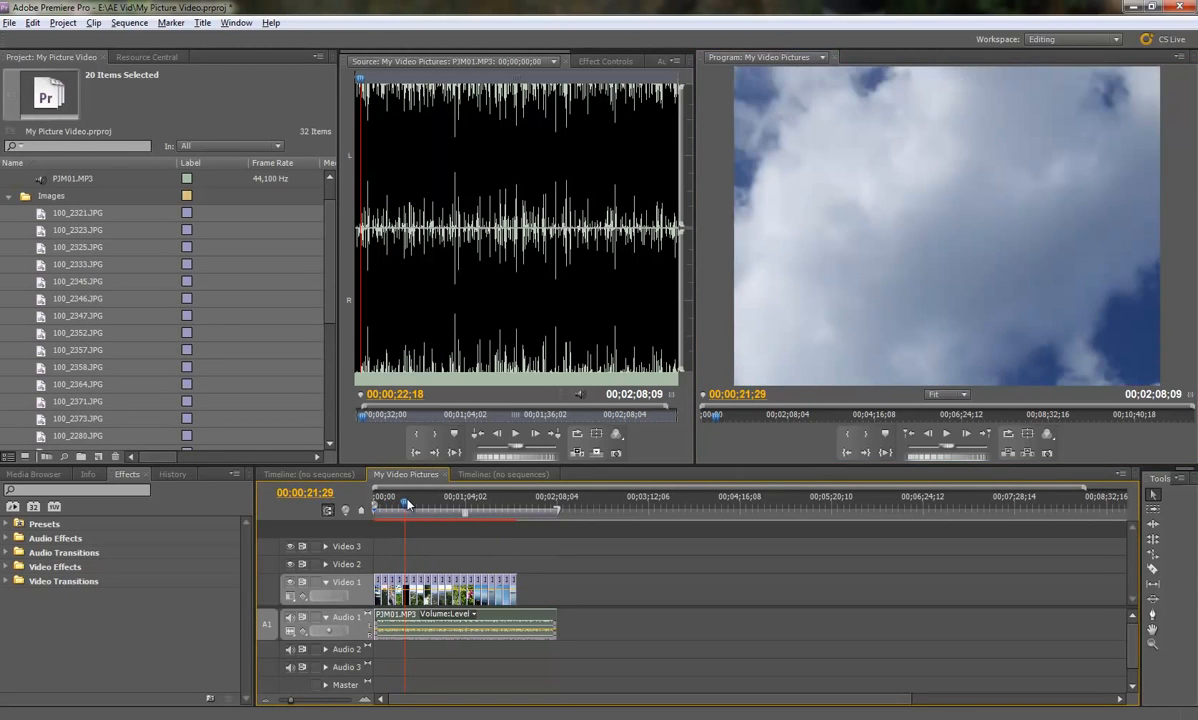
{"action": "left_click_drag", "start_coordinate": [407, 503], "coordinate": [350, 468]}
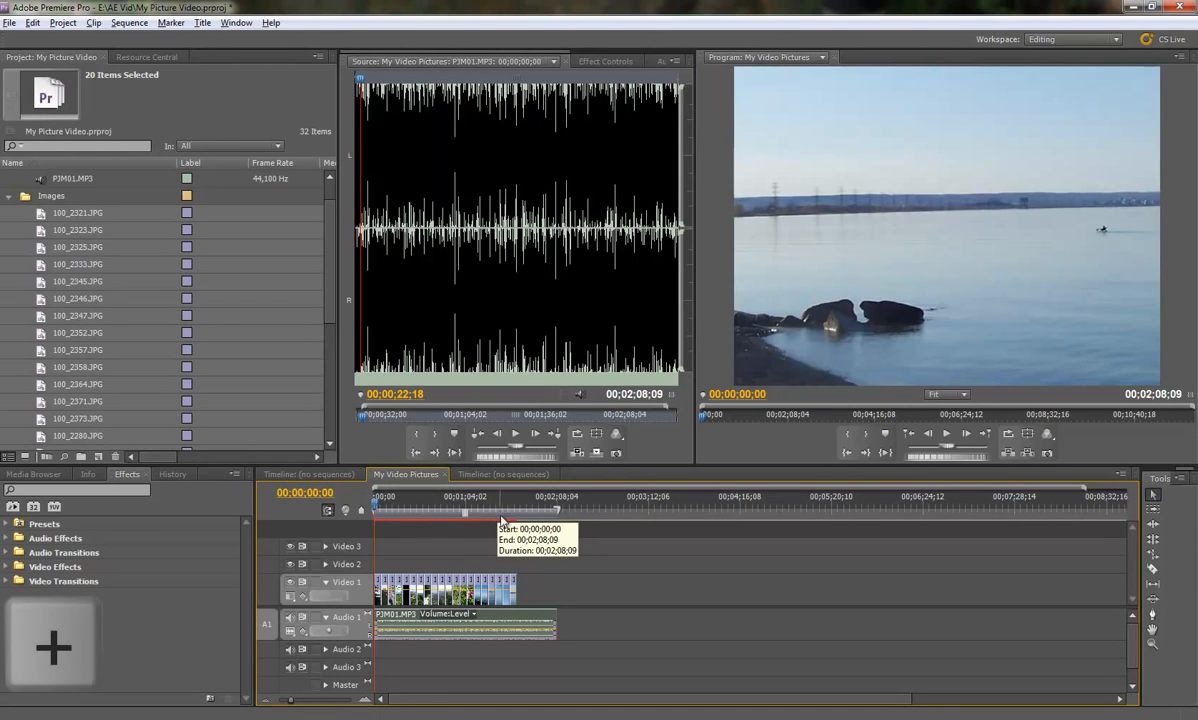
Show the Motion settings of the first picture clip on Video 1, 100_2286.JPG, in Effect Controls.
{"action": "key", "text": "equal"}
{"action": "key", "text": "equal"}
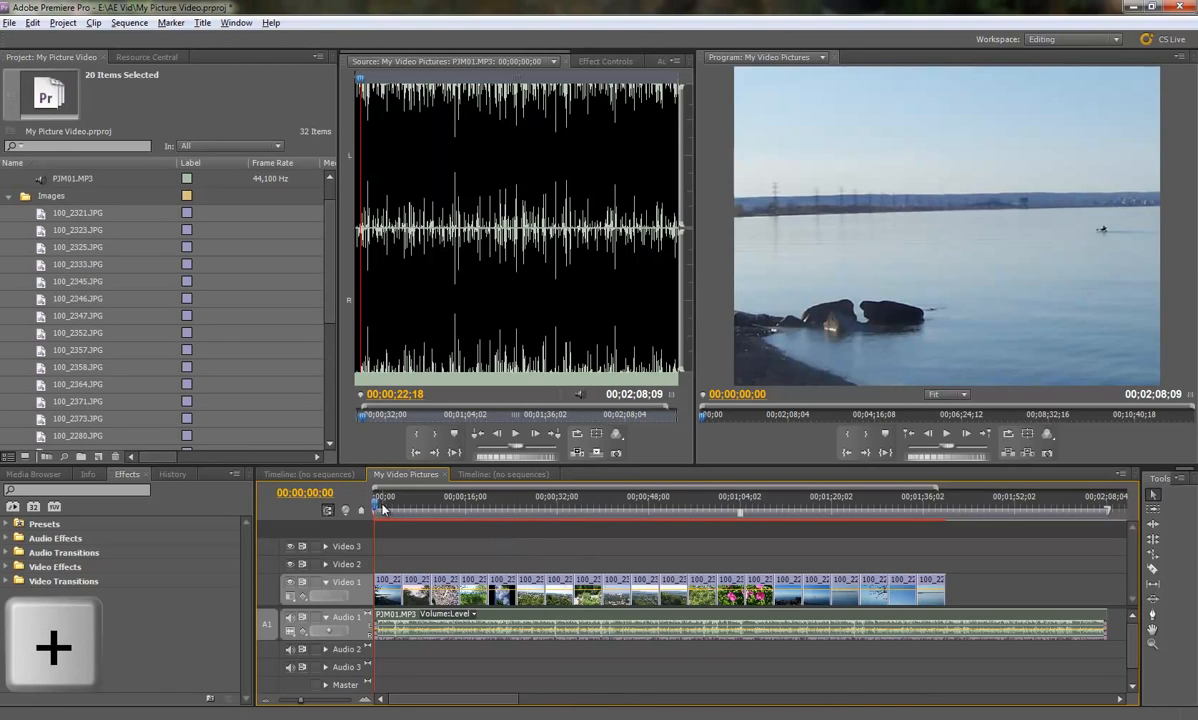
{"action": "left_click", "coordinate": [388, 588]}
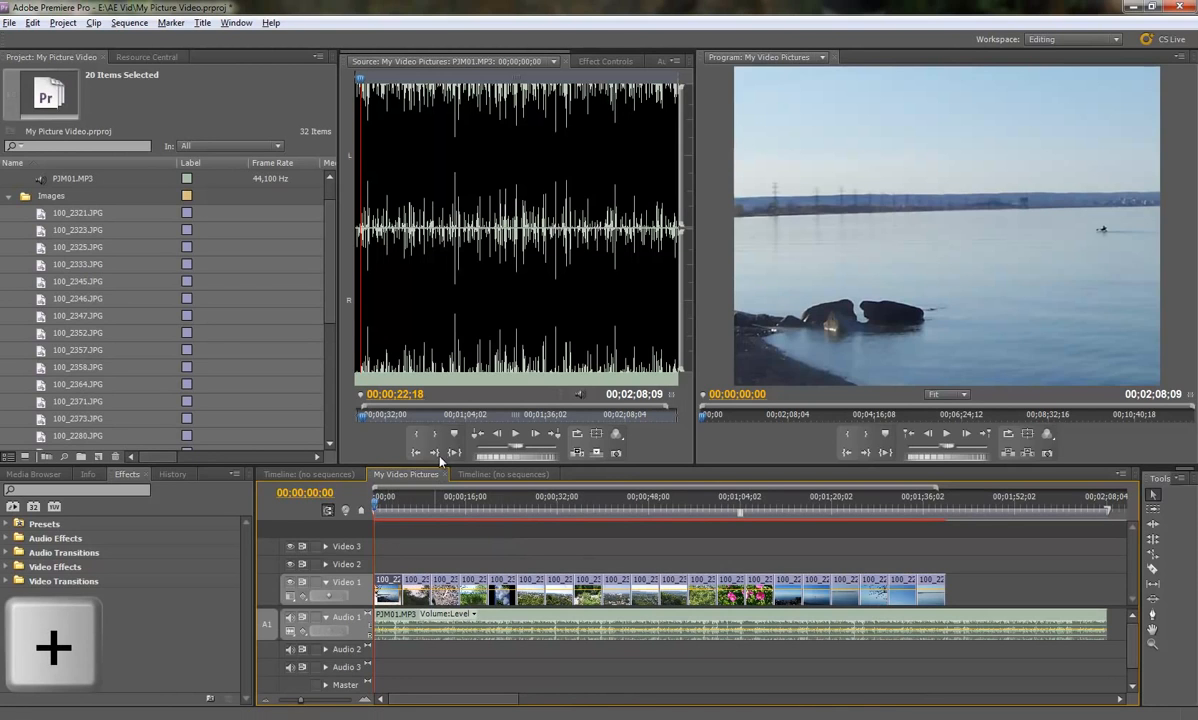
{"action": "left_click", "coordinate": [607, 62]}
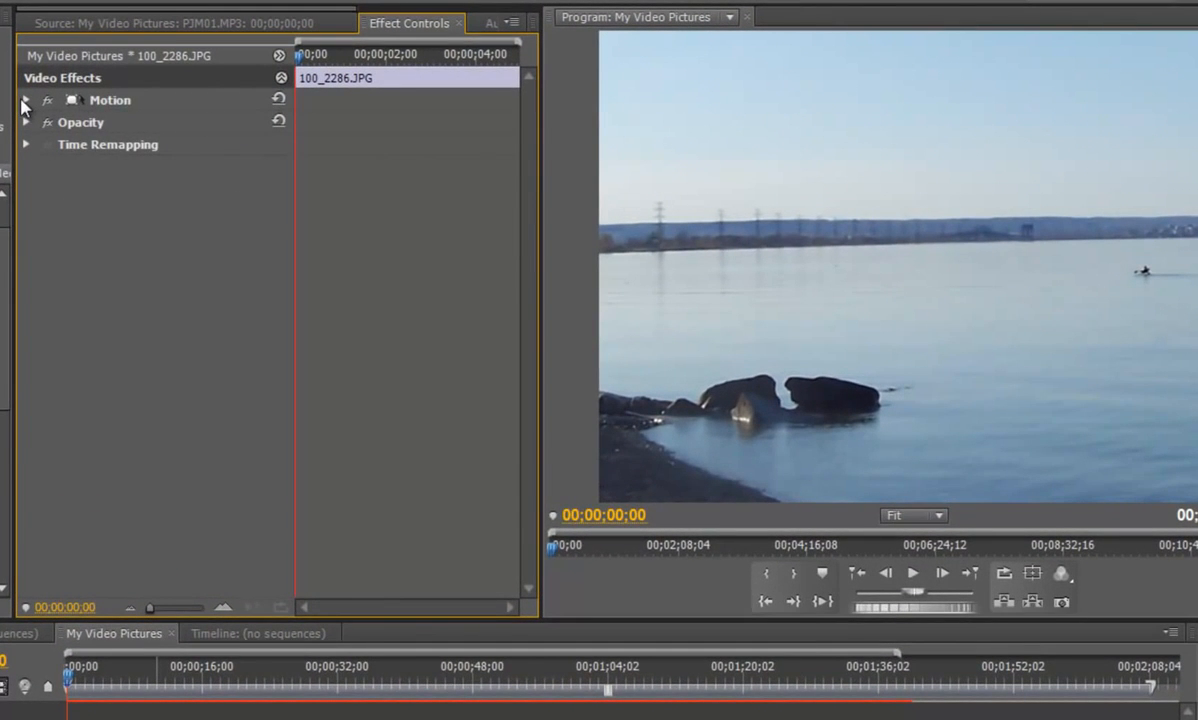
{"action": "left_click", "coordinate": [25, 100]}
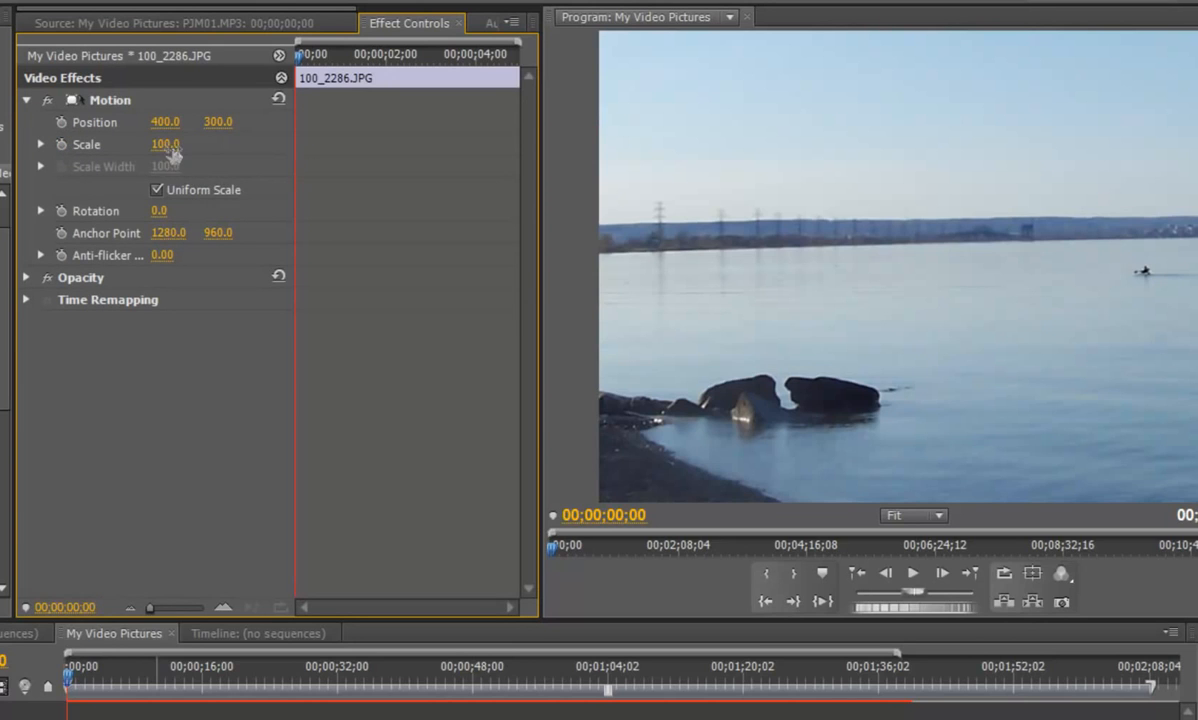
Try a Scale of 33 on the first picture clip and set it back to 100.
{"action": "left_click_drag", "start_coordinate": [171, 152], "coordinate": [100, 149]}
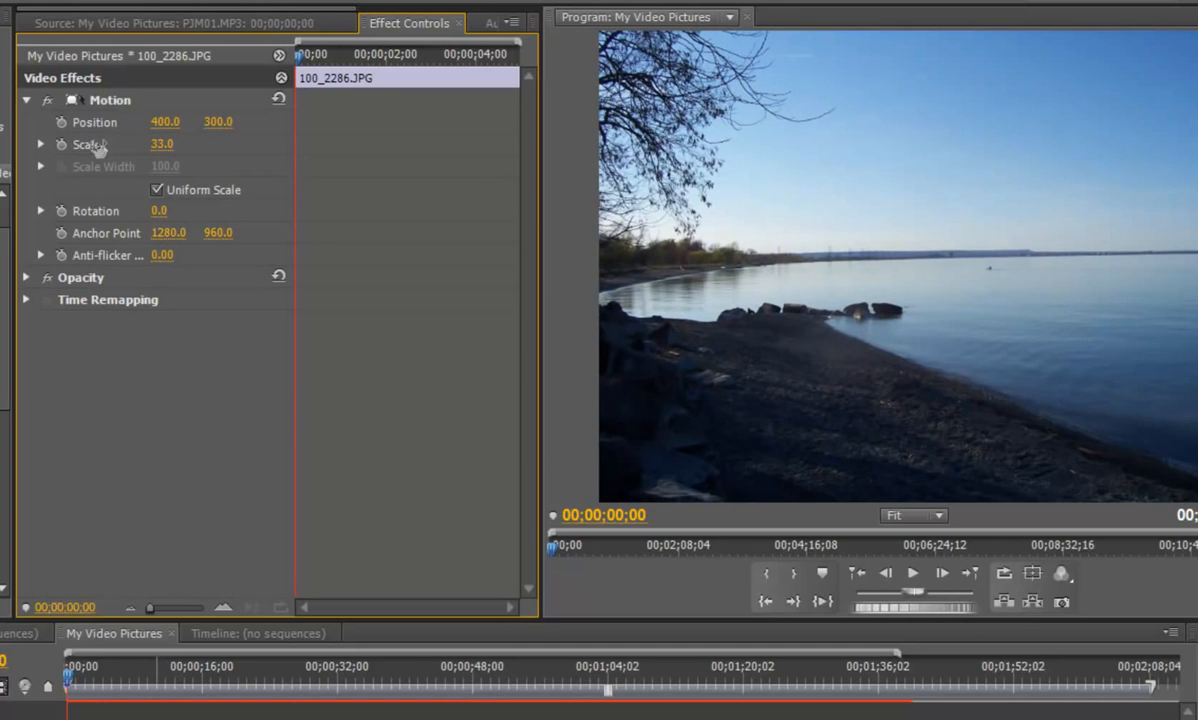
{"action": "left_click", "coordinate": [163, 144]}
{"action": "type", "text": "1000"}
{"action": "key", "text": "Return"}
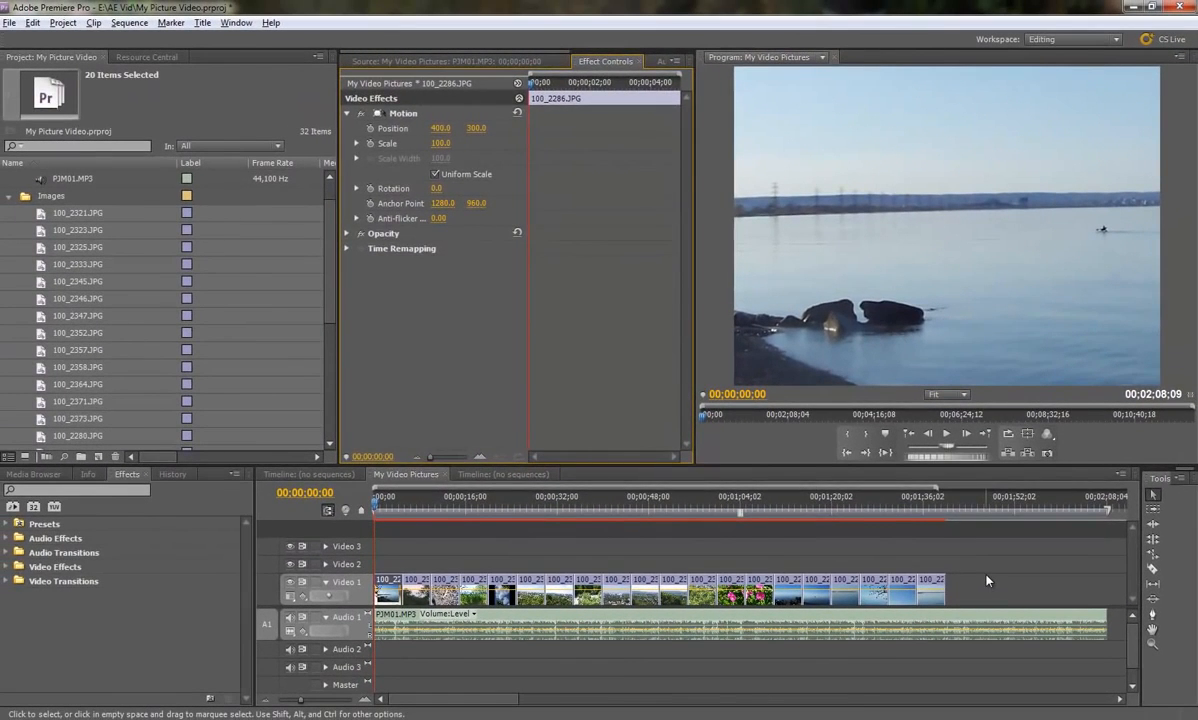
Apply Scale to Frame Size to all picture clips on the Video 1 track and deselect them.
{"action": "left_click", "coordinate": [990, 585]}
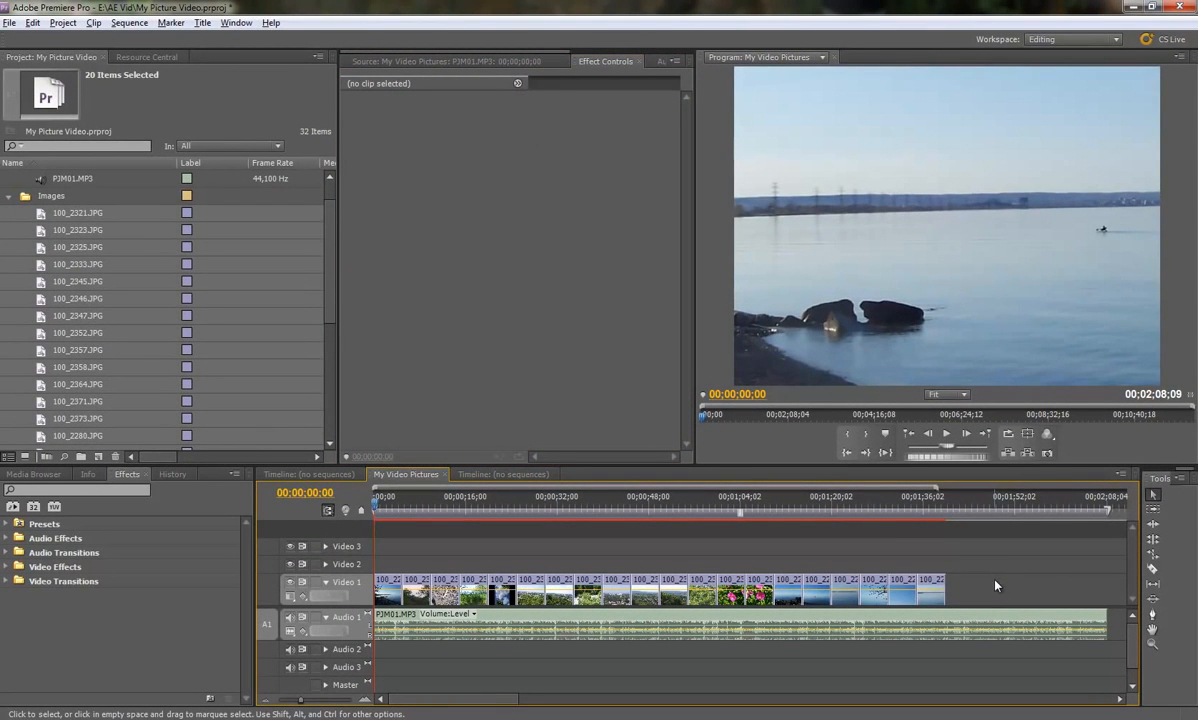
{"action": "left_click_drag", "start_coordinate": [995, 580], "coordinate": [377, 599]}
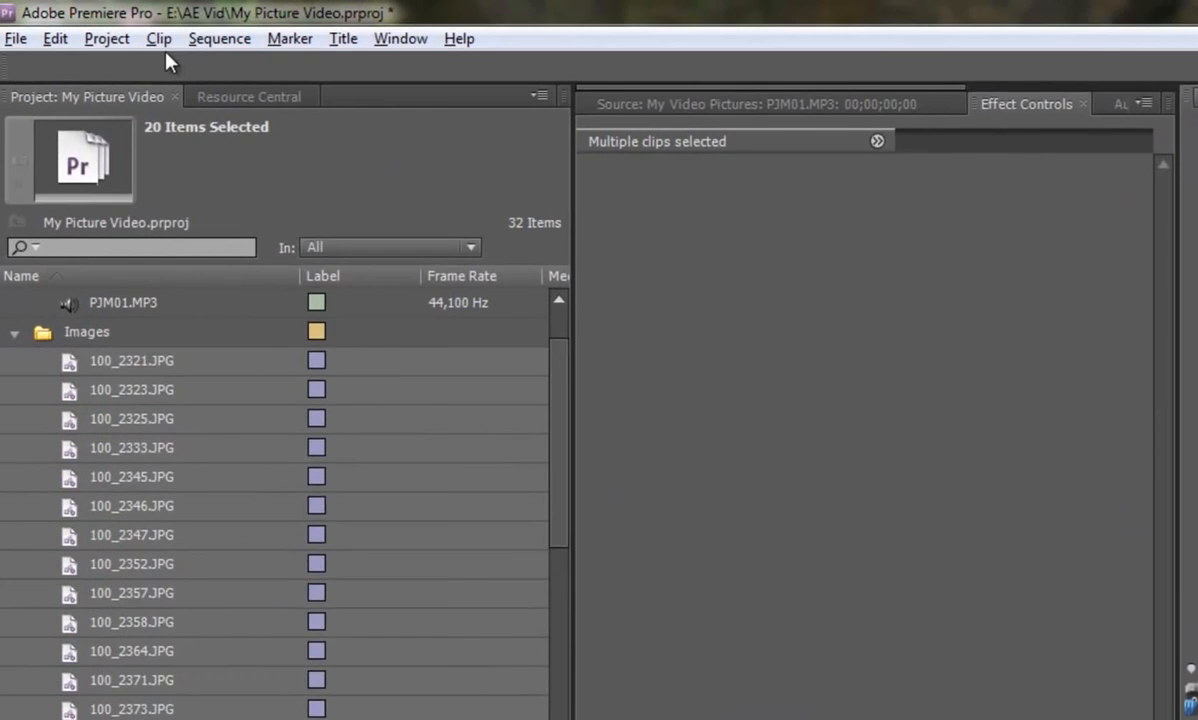
{"action": "left_click", "coordinate": [159, 40]}
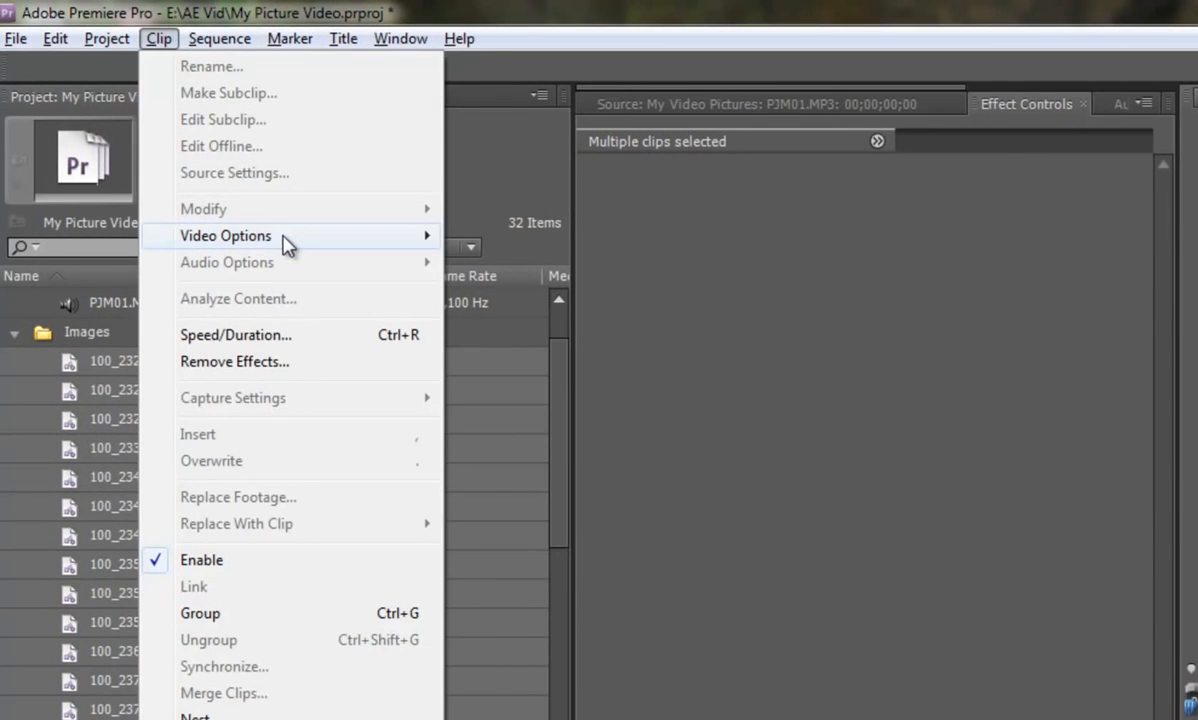
{"action": "mouse_move", "coordinate": [287, 245]}
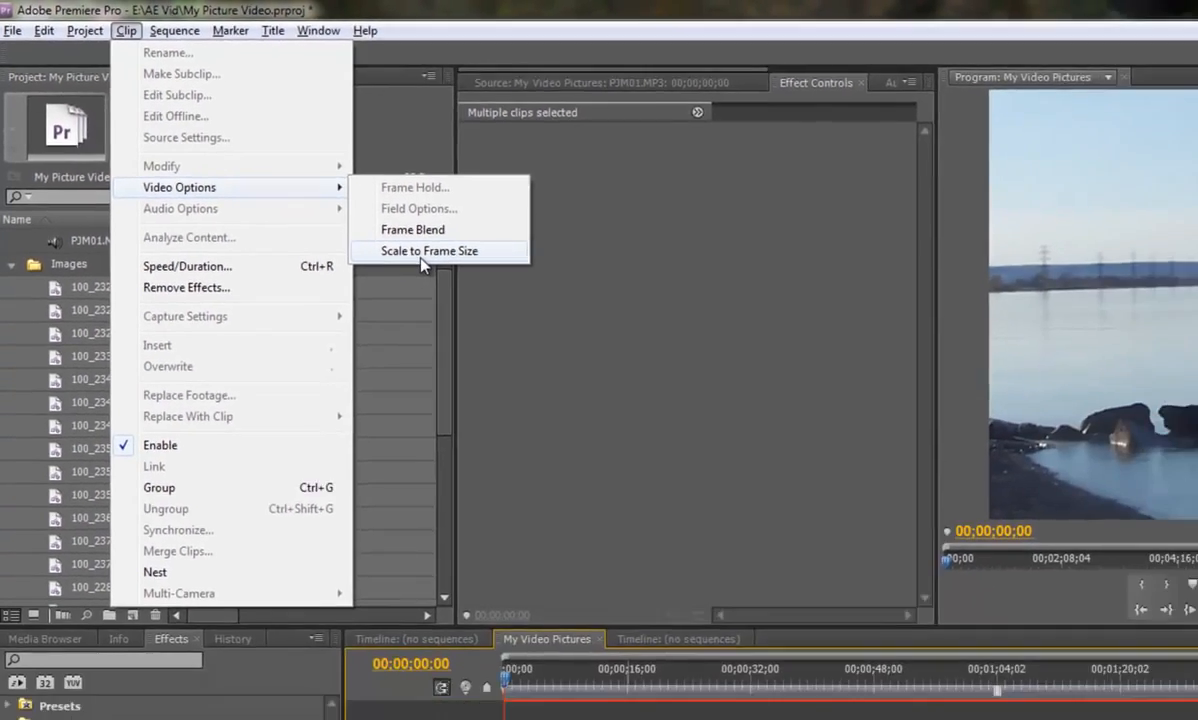
{"action": "left_click", "coordinate": [530, 318]}
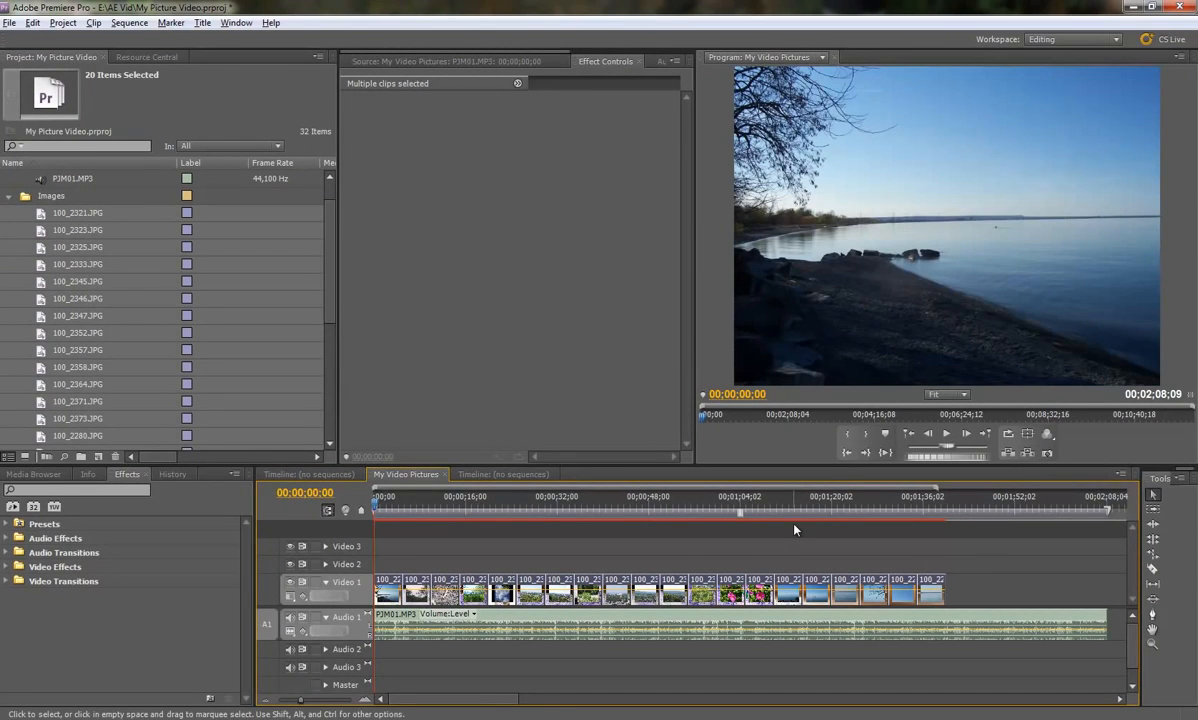
{"action": "left_click", "coordinate": [1012, 582]}
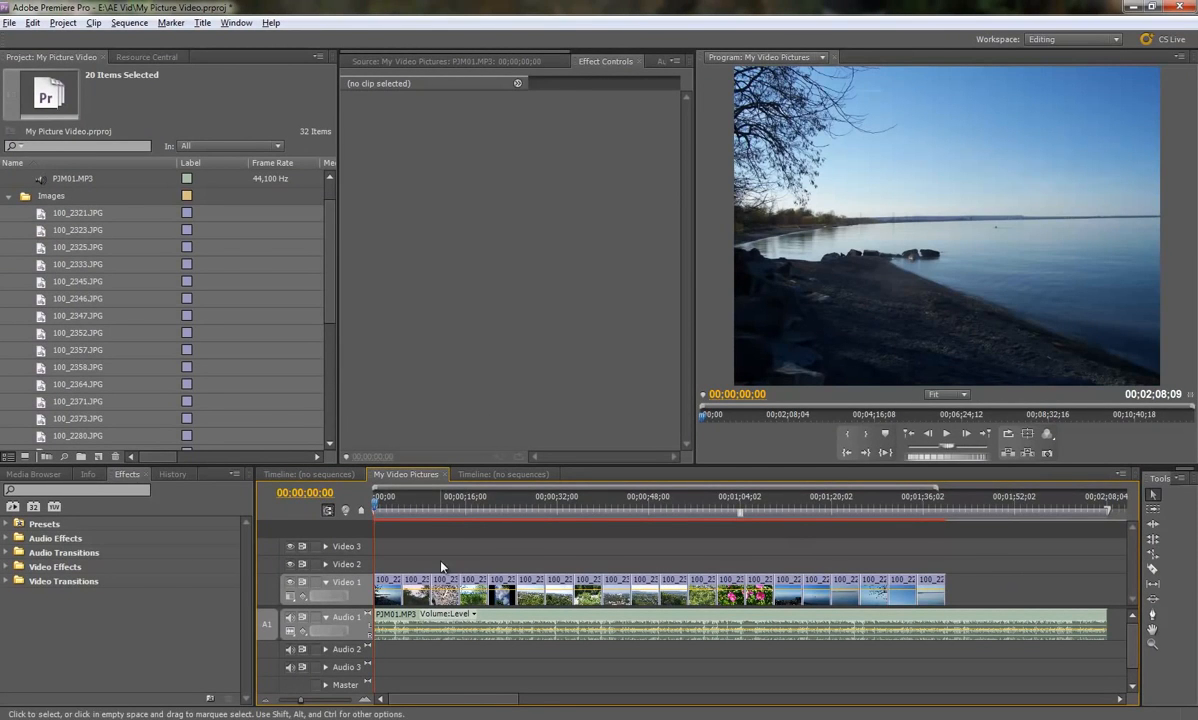
Try small Scale changes on the frame-sized first picture clip at 00;00;01;22 and set its Scale back to 100.
{"action": "left_click", "coordinate": [384, 502]}
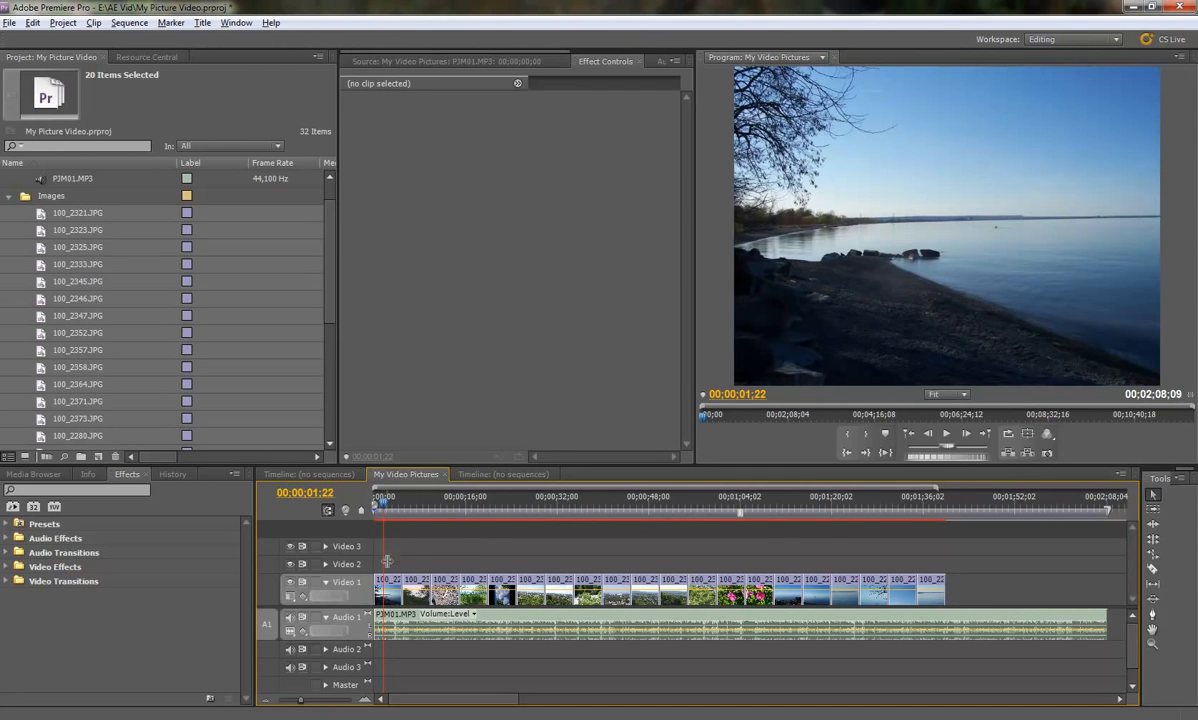
{"action": "left_click", "coordinate": [385, 596]}
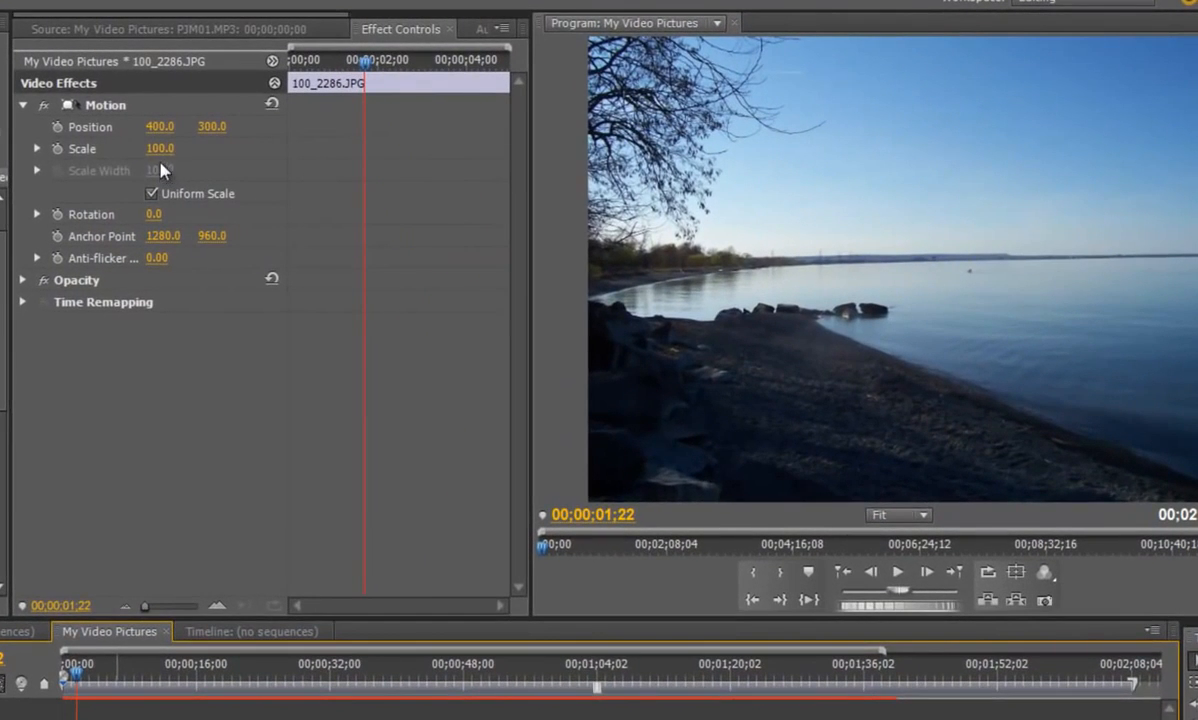
{"action": "left_click_drag", "start_coordinate": [436, 145], "coordinate": [437, 145]}
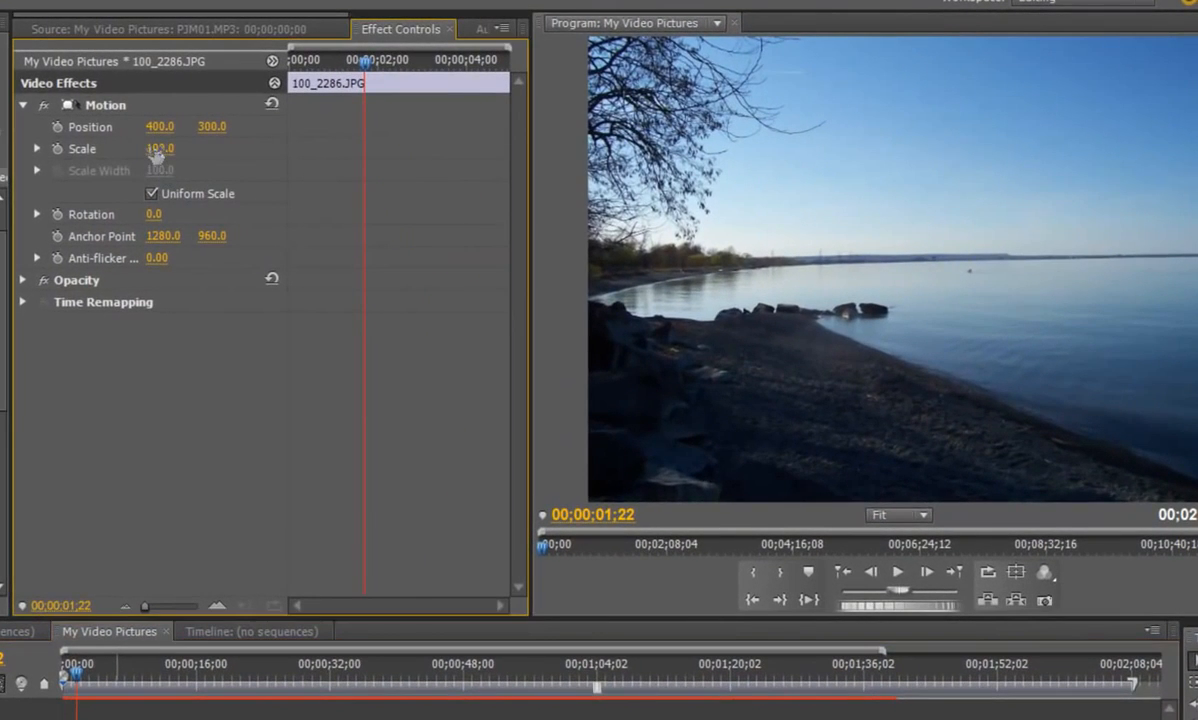
{"action": "mouse_move", "coordinate": [157, 155]}
{"action": "left_mouse_down"}
{"action": "mouse_move", "coordinate": [179, 152]}
{"action": "mouse_move", "coordinate": [120, 147]}
{"action": "mouse_move", "coordinate": [160, 155]}
{"action": "left_mouse_up"}
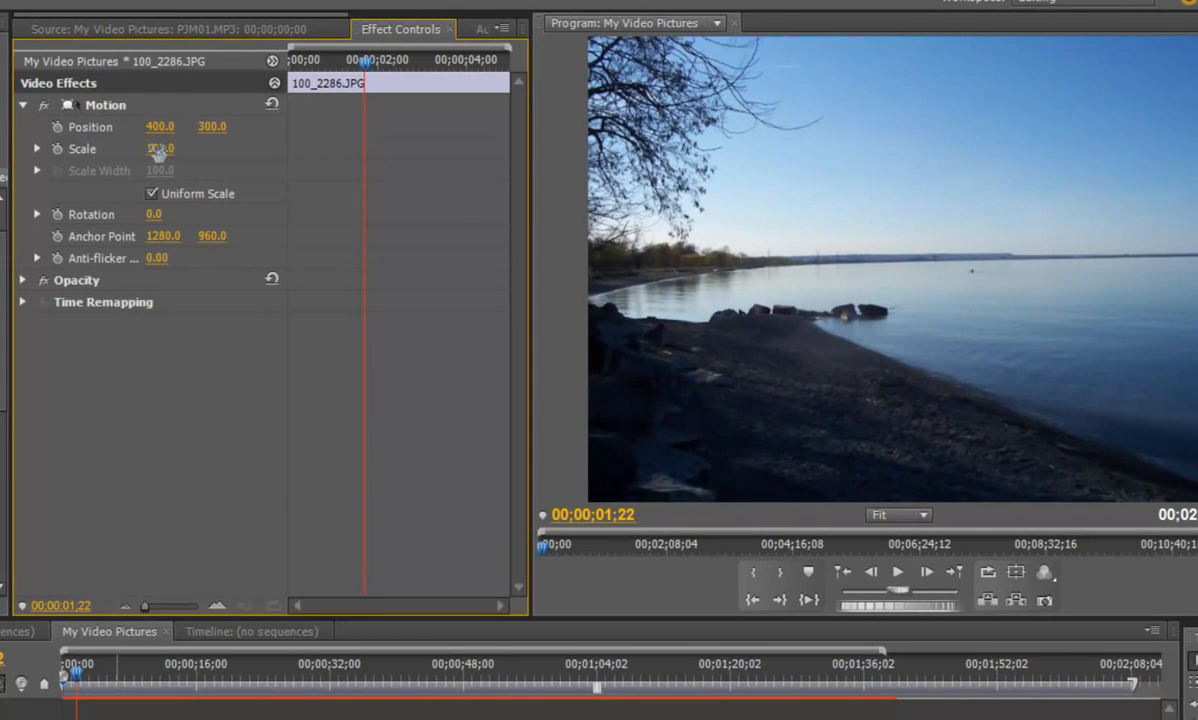
{"action": "left_click", "coordinate": [157, 150]}
{"action": "type", "text": "100"}
{"action": "key", "text": "Return"}
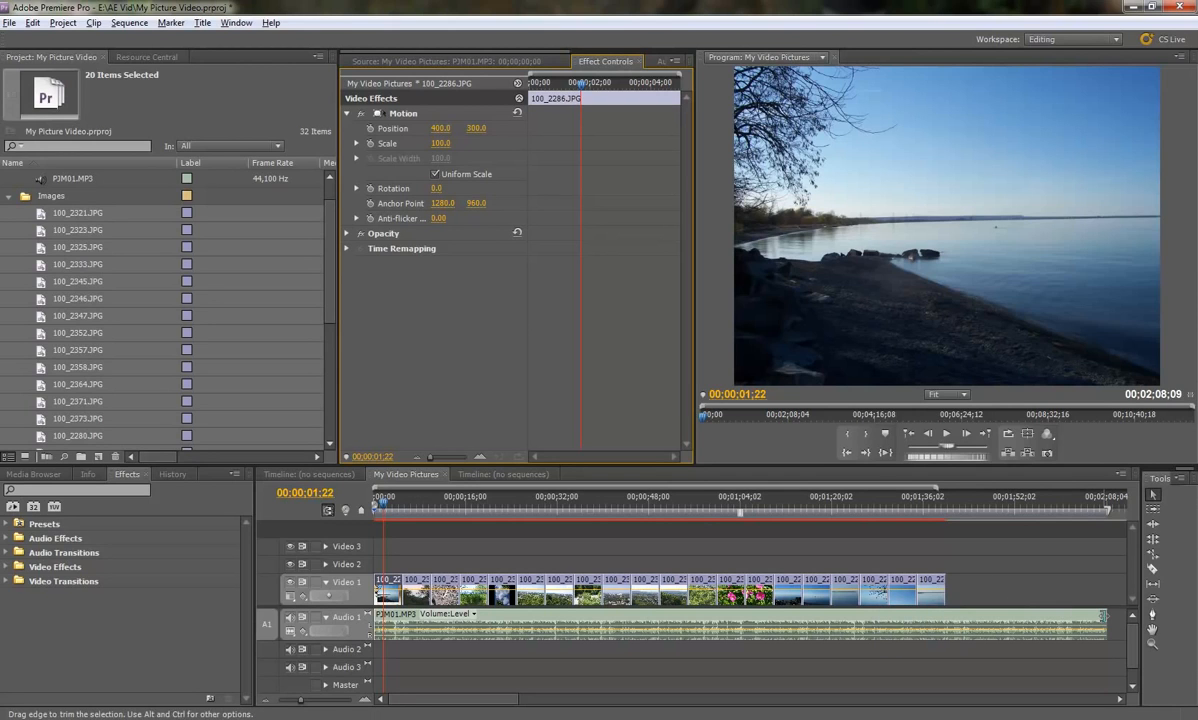
Select the PJM01.MP3 clip on Audio 1 and move the playhead to its end at 00;02;08;08.
{"action": "left_click", "coordinate": [1003, 618]}
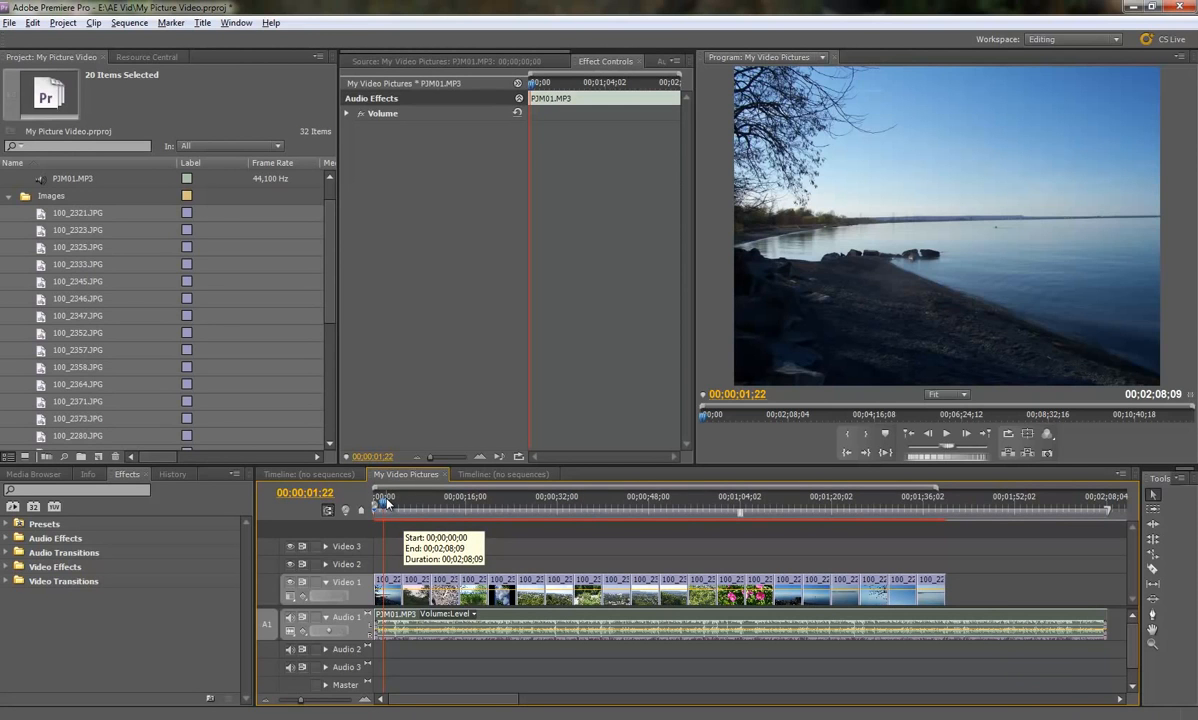
{"action": "left_click_drag", "start_coordinate": [386, 503], "coordinate": [1110, 539]}
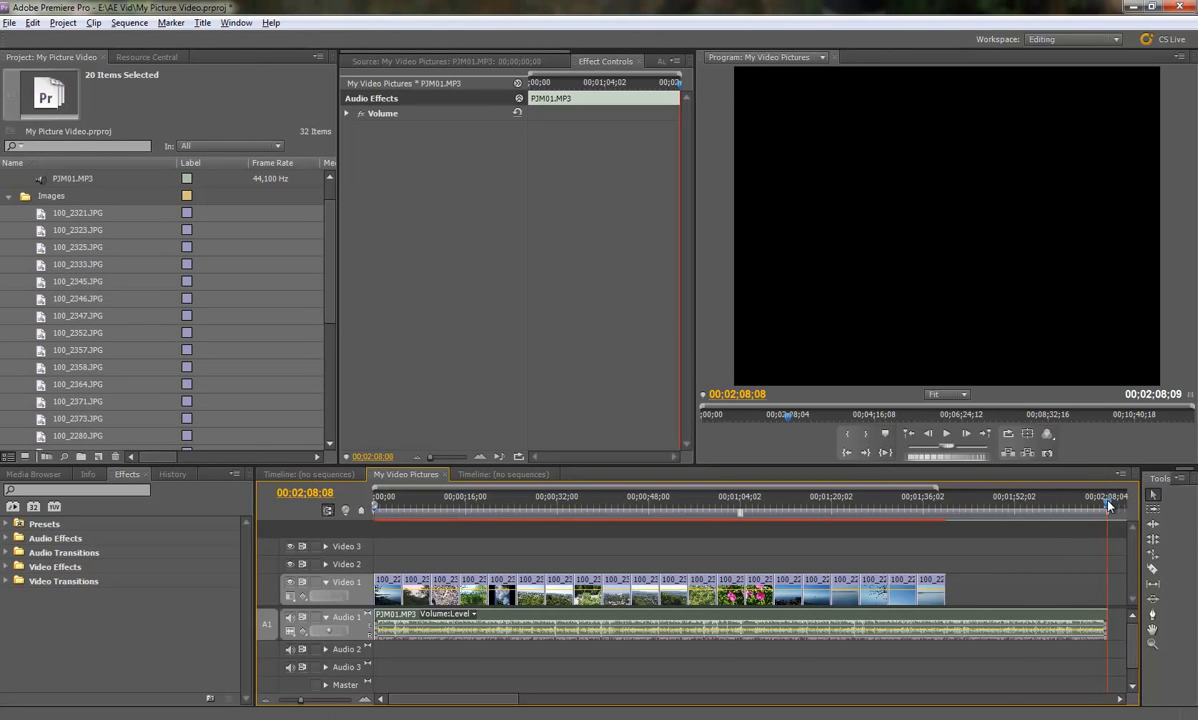
Return the playhead to the start of the sequence and divide 128 by 20 in the Windows Calculator.
{"action": "left_click_drag", "start_coordinate": [1108, 503], "coordinate": [353, 505]}
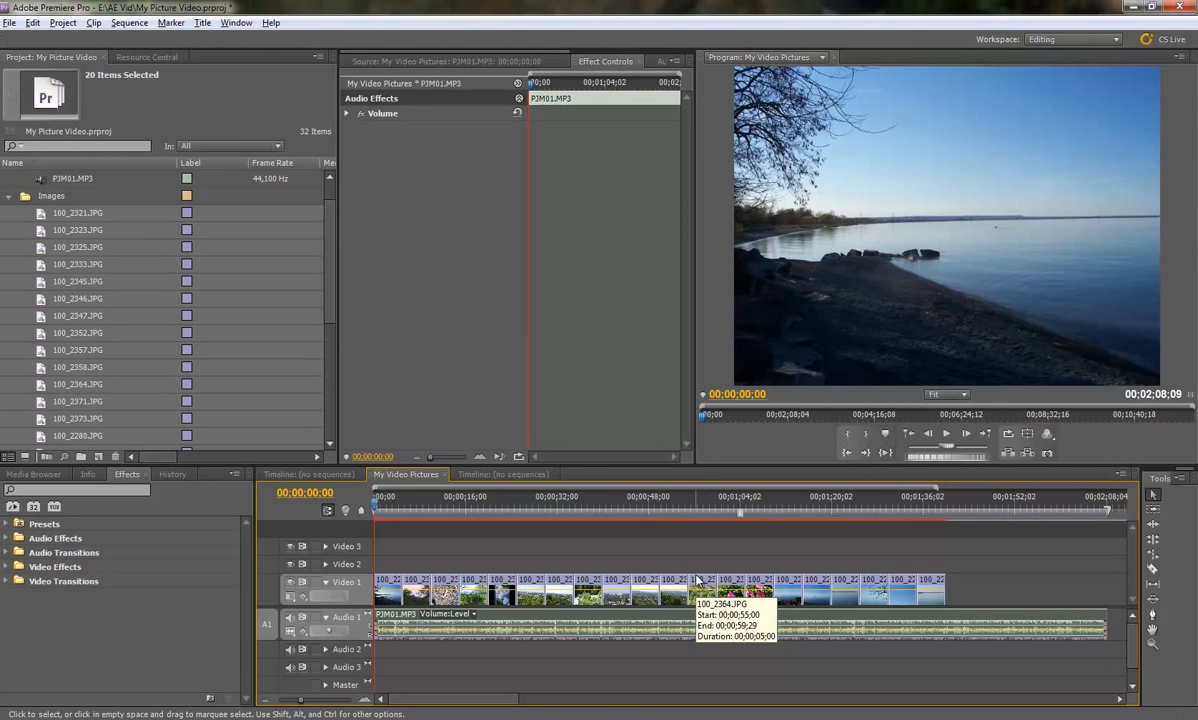
{"action": "key", "text": "XF86Calculator"}
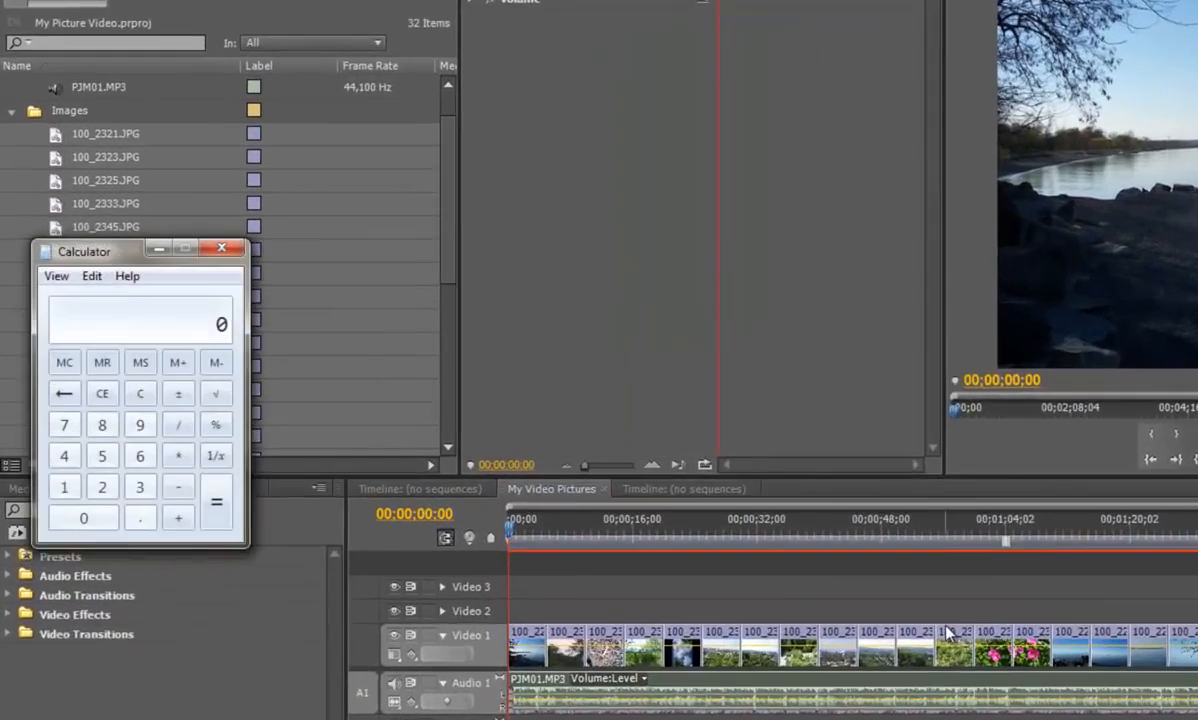
{"action": "left_click_drag", "start_coordinate": [89, 298], "coordinate": [137, 300]}
{"action": "left_click_drag", "start_coordinate": [319, 123], "coordinate": [424, 140]}
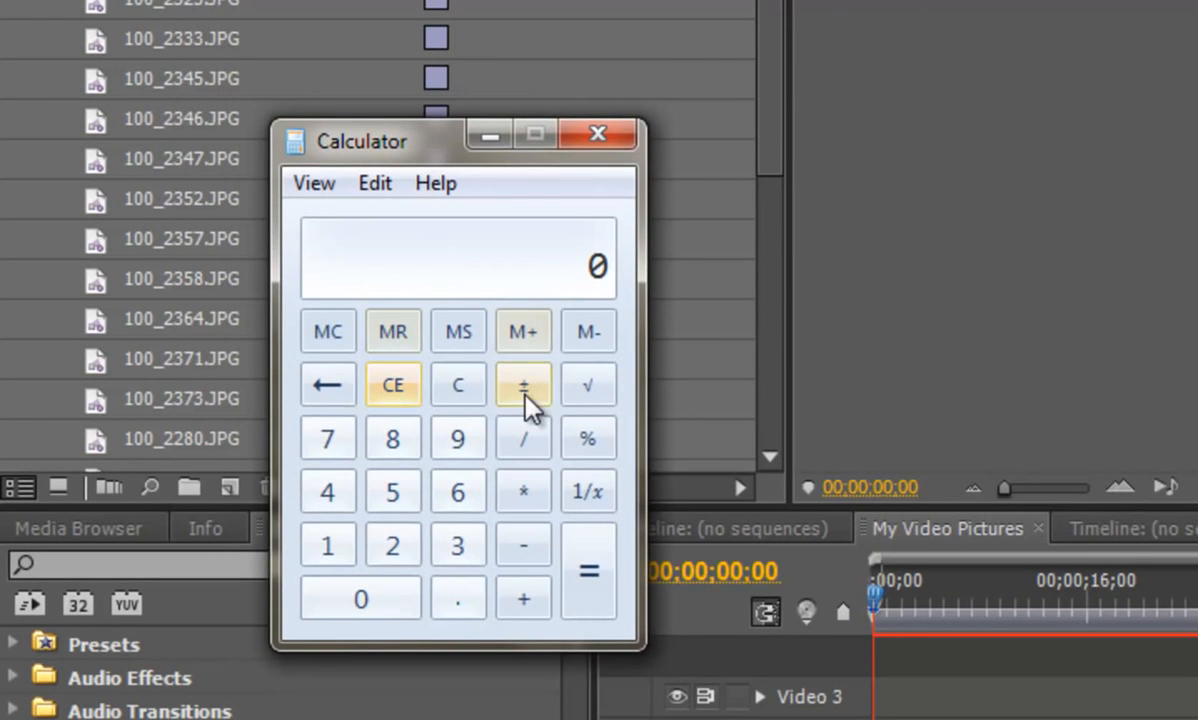
{"action": "left_click", "coordinate": [338, 552]}
{"action": "left_click", "coordinate": [392, 552]}
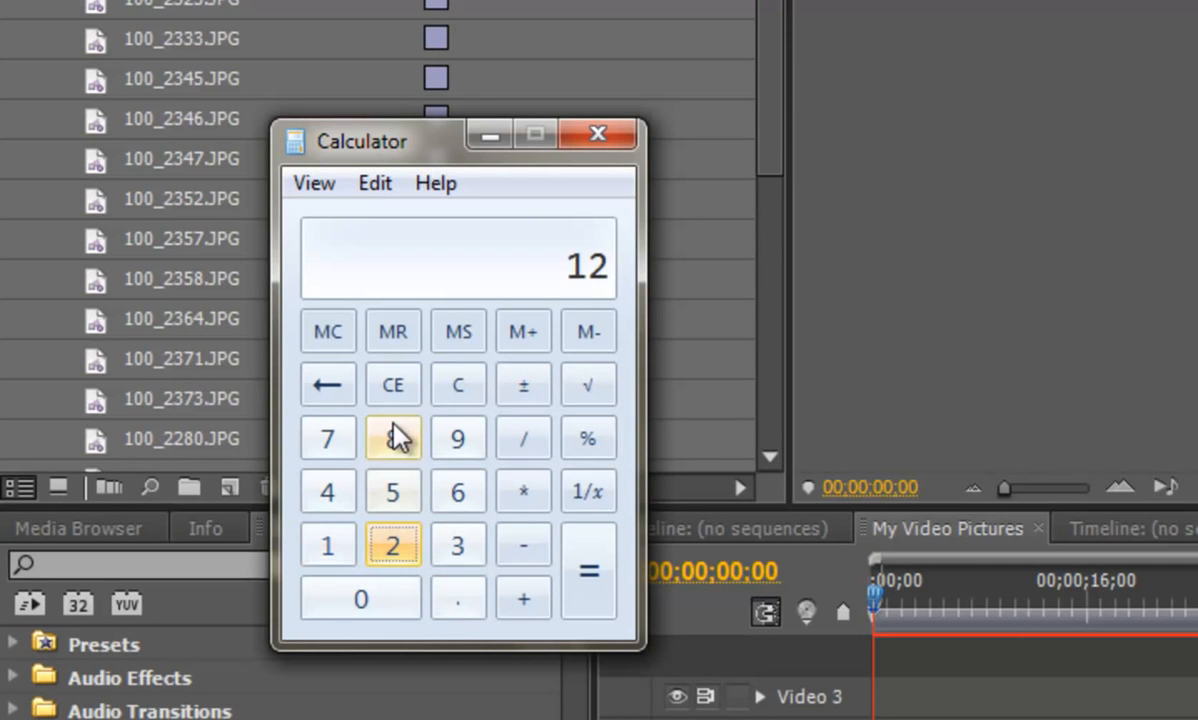
{"action": "left_click", "coordinate": [398, 440]}
{"action": "left_click", "coordinate": [535, 445]}
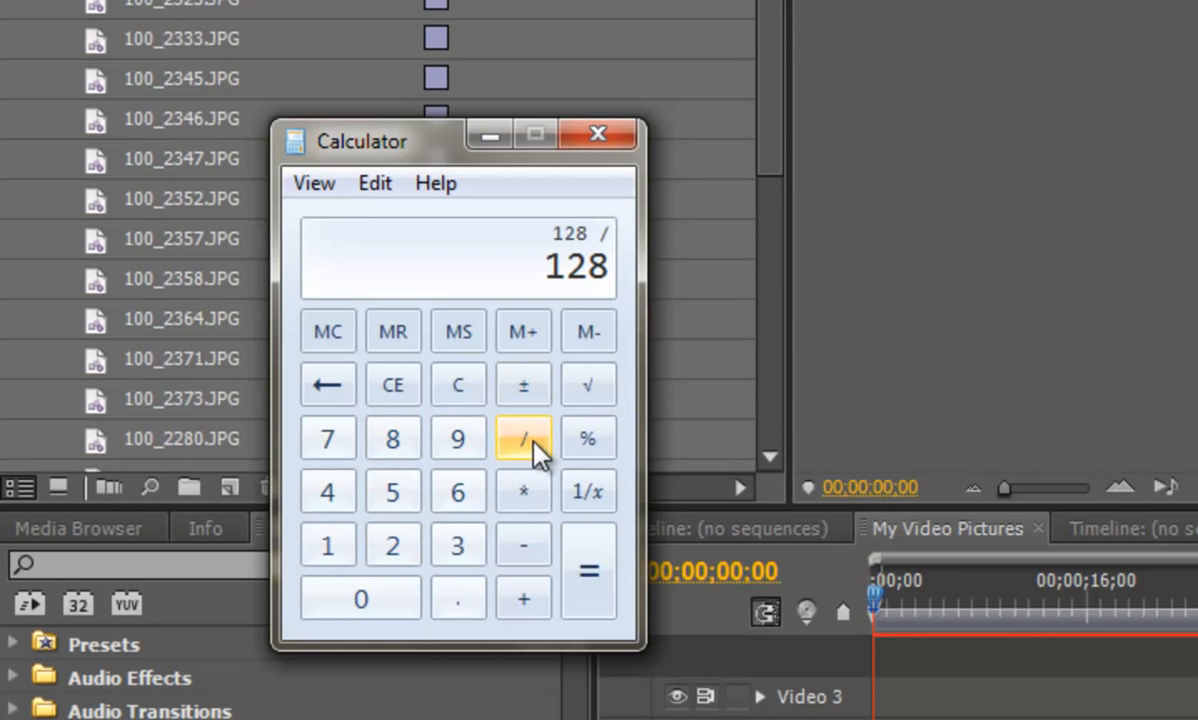
{"action": "left_click", "coordinate": [395, 555]}
{"action": "left_click", "coordinate": [345, 598]}
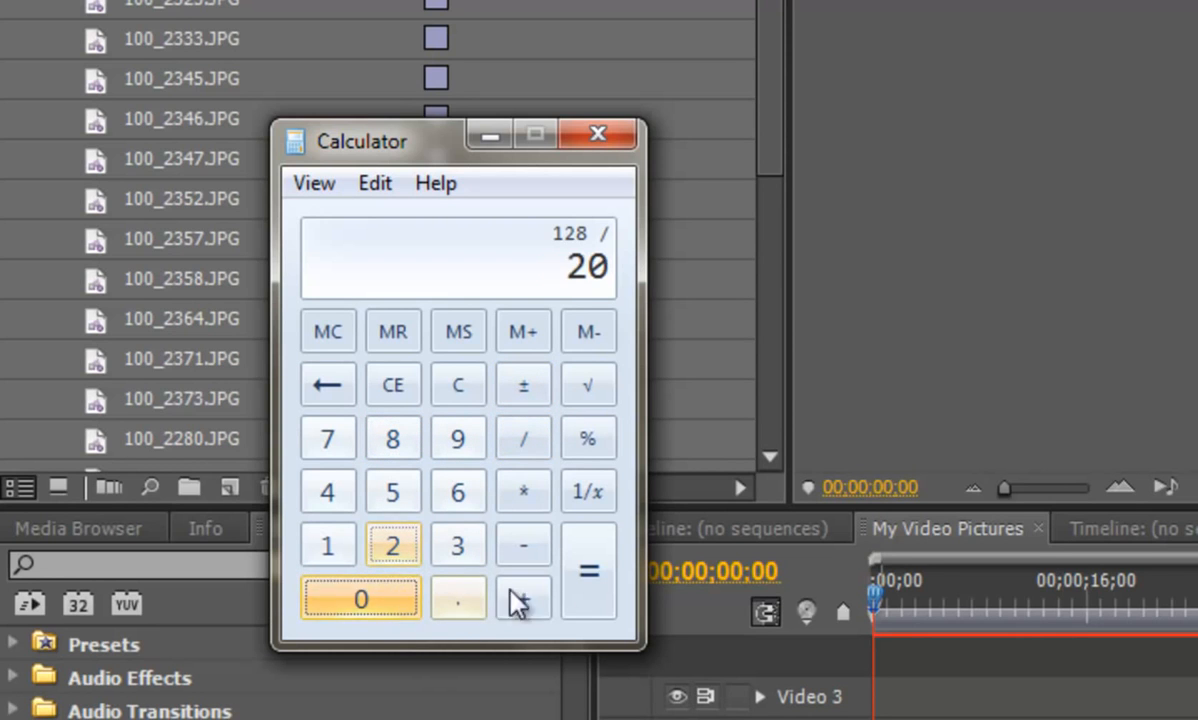
{"action": "left_click", "coordinate": [588, 590]}
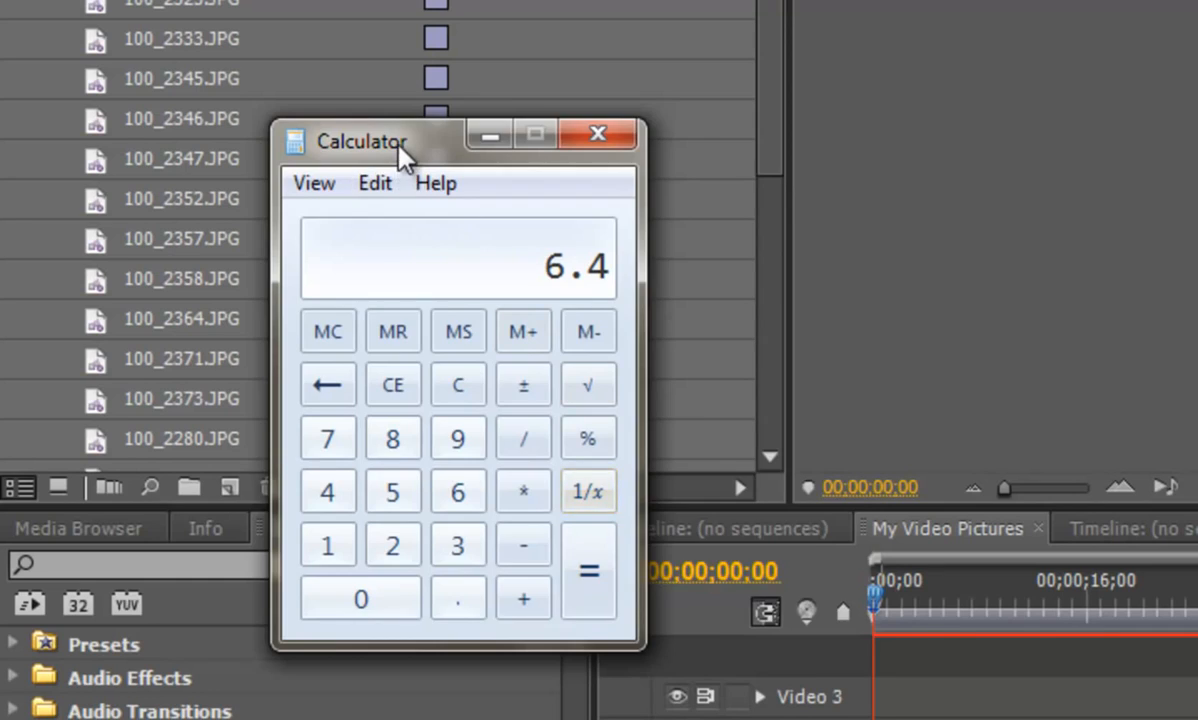
{"action": "left_click_drag", "start_coordinate": [401, 150], "coordinate": [608, 175]}
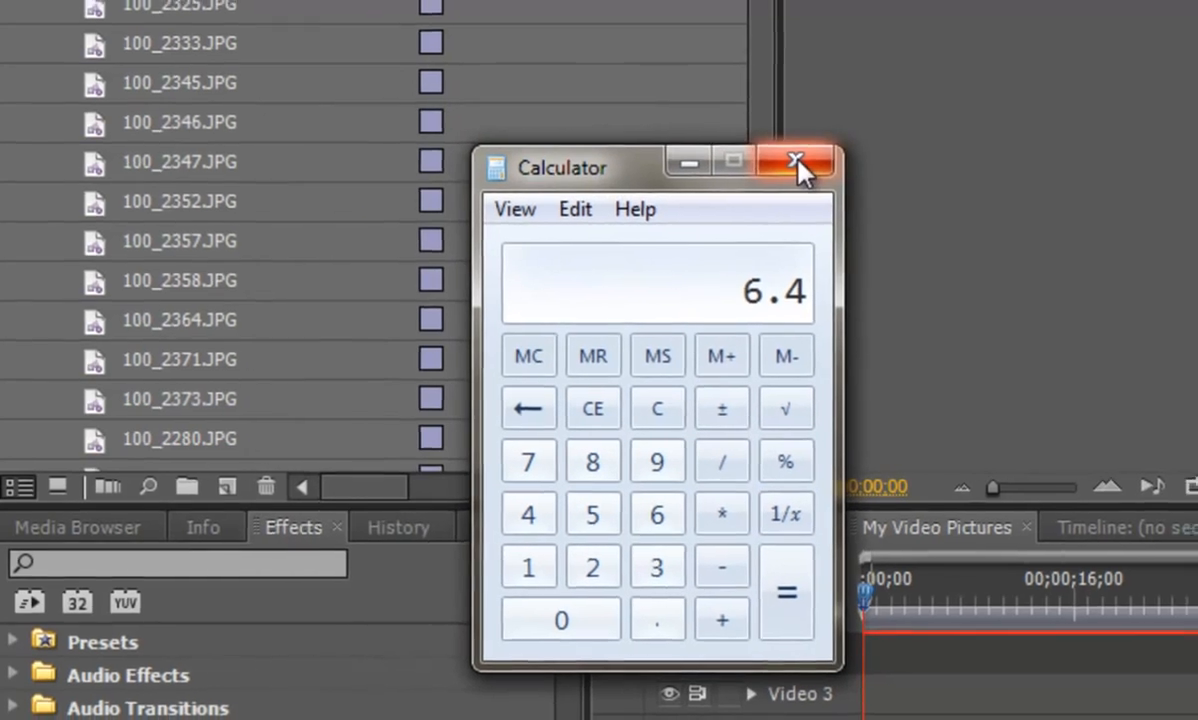
{"action": "left_click", "coordinate": [802, 160]}
Set the duration of all picture clips on Video 1 to 00;00;06;12 with Ripple Edit, Shifting Trailing Clips enabled.
{"action": "left_click_drag", "start_coordinate": [973, 585], "coordinate": [365, 575]}
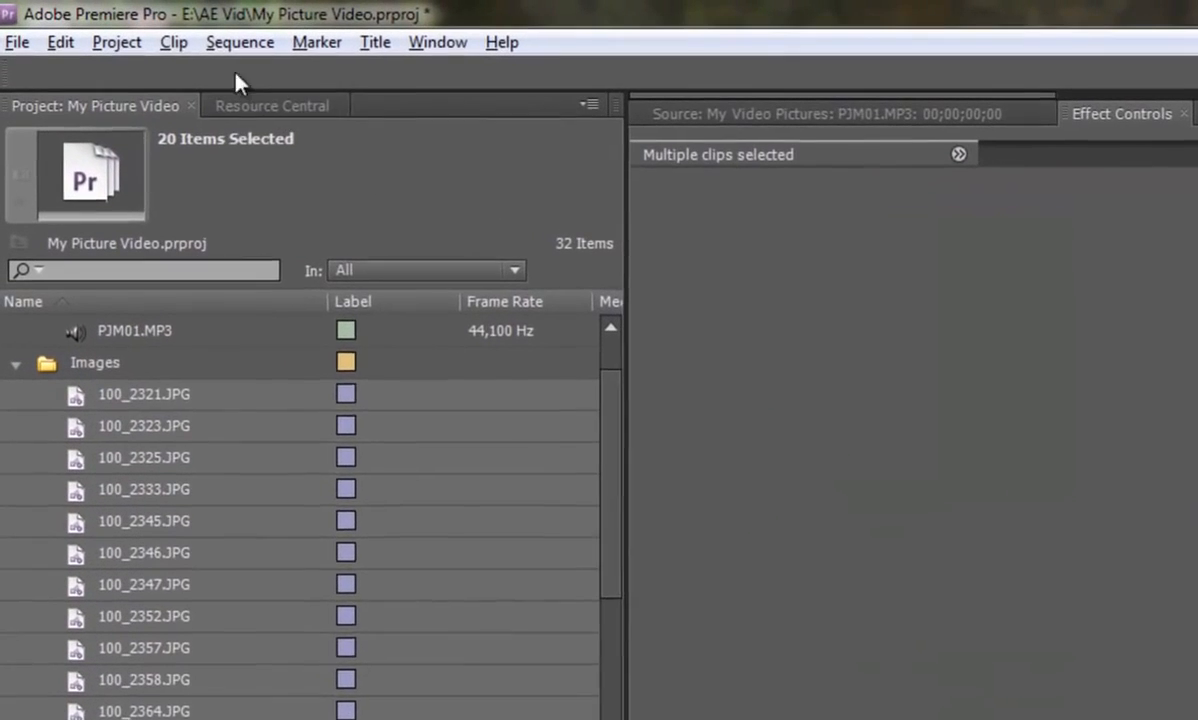
{"action": "left_click", "coordinate": [128, 31]}
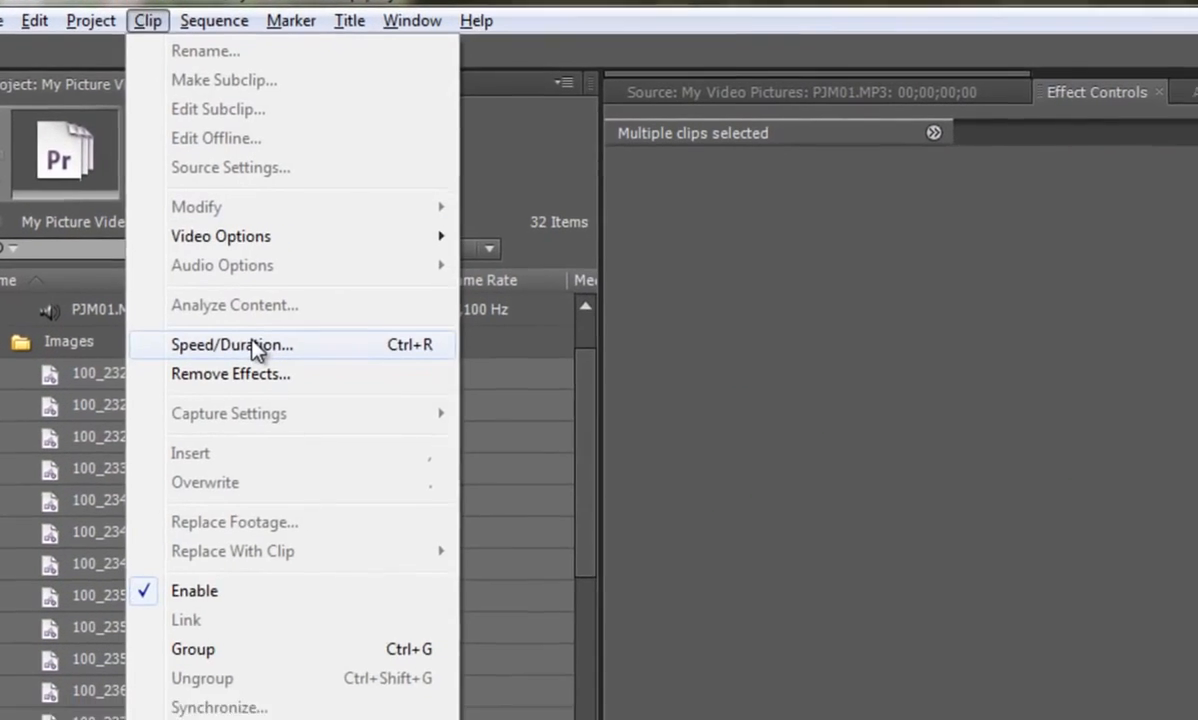
{"action": "left_click", "coordinate": [258, 366]}
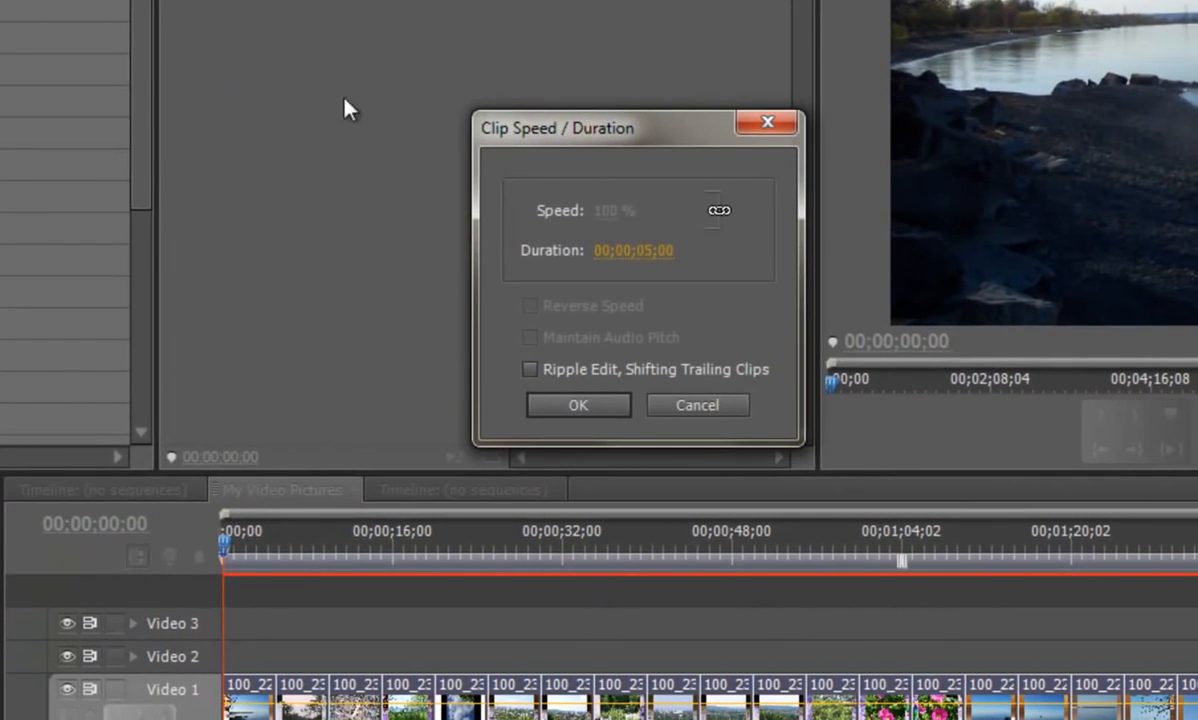
{"action": "left_click", "coordinate": [655, 250]}
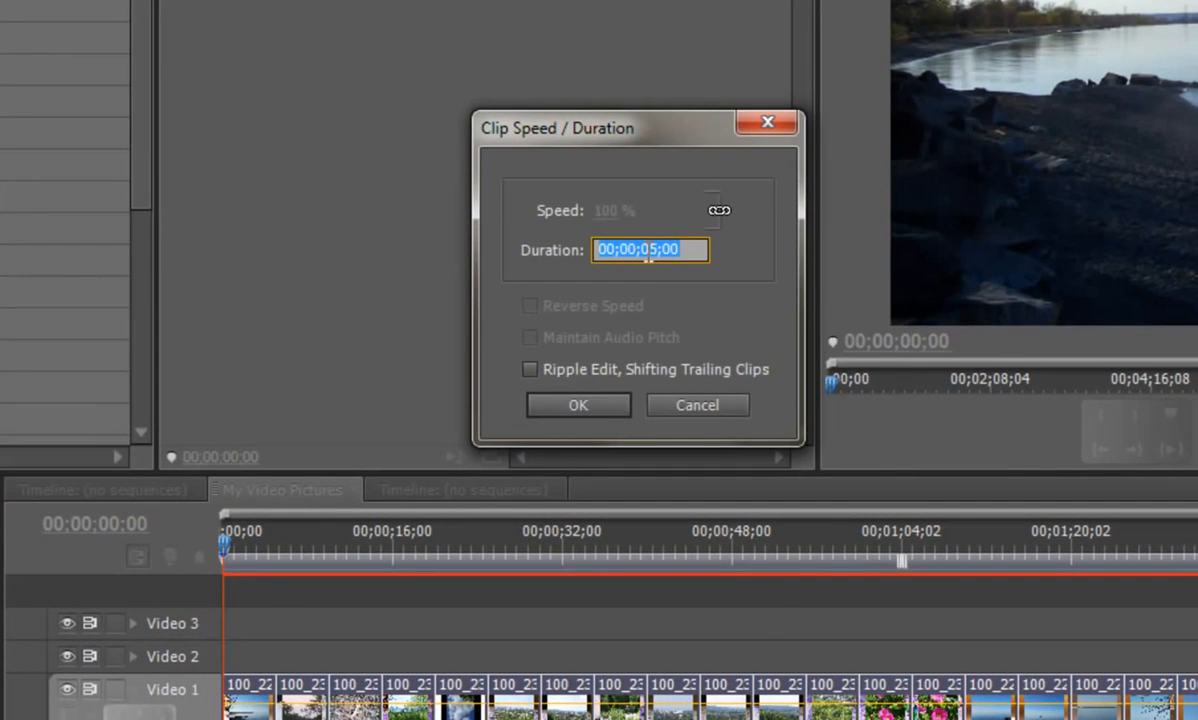
{"action": "left_click", "coordinate": [652, 247]}
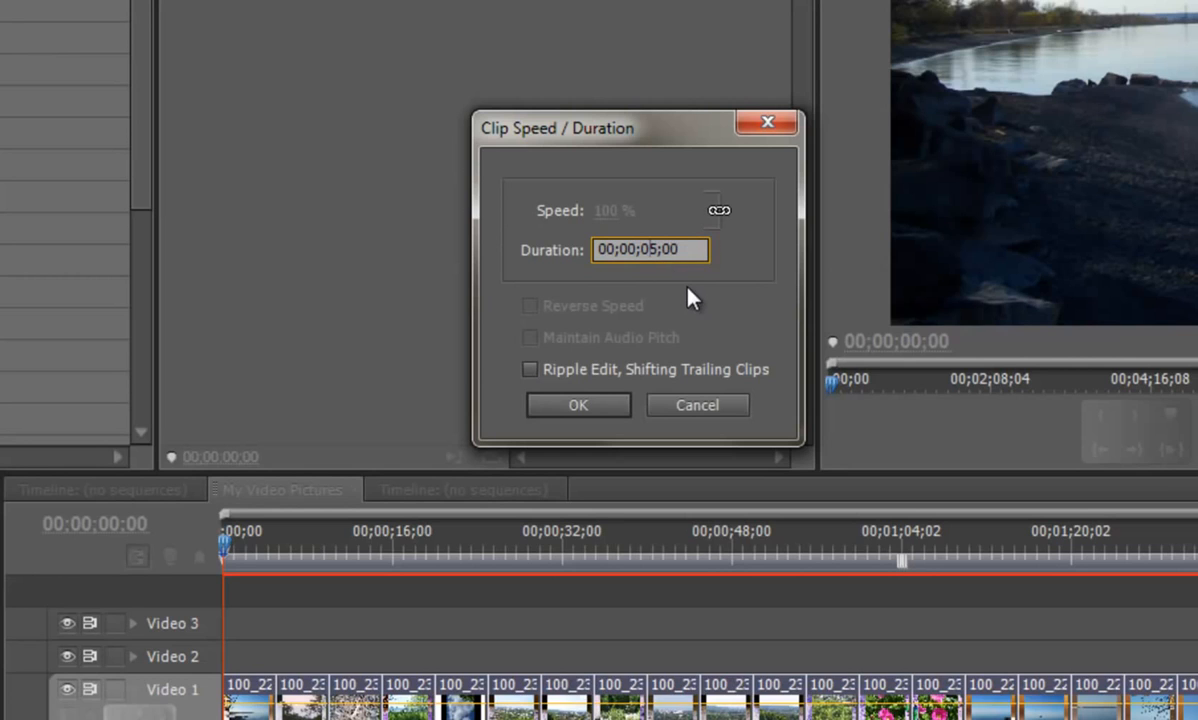
{"action": "type", "text": "6"}
{"action": "left_click", "coordinate": [530, 370]}
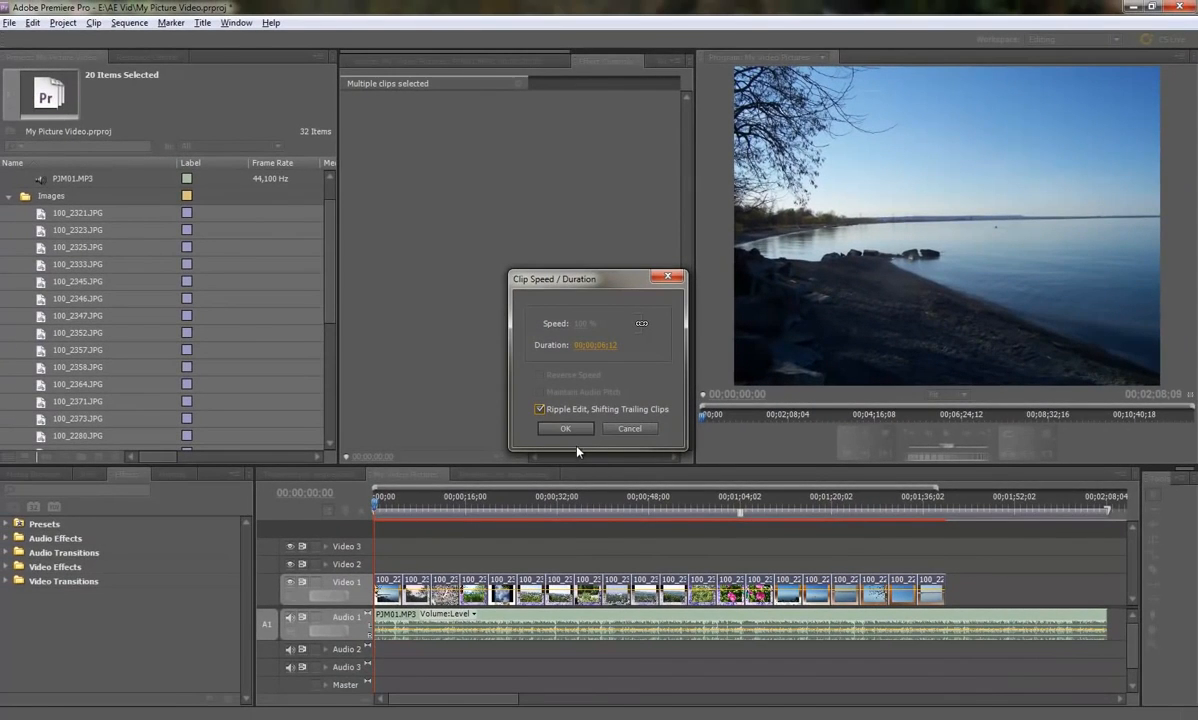
{"action": "left_click", "coordinate": [565, 428]}
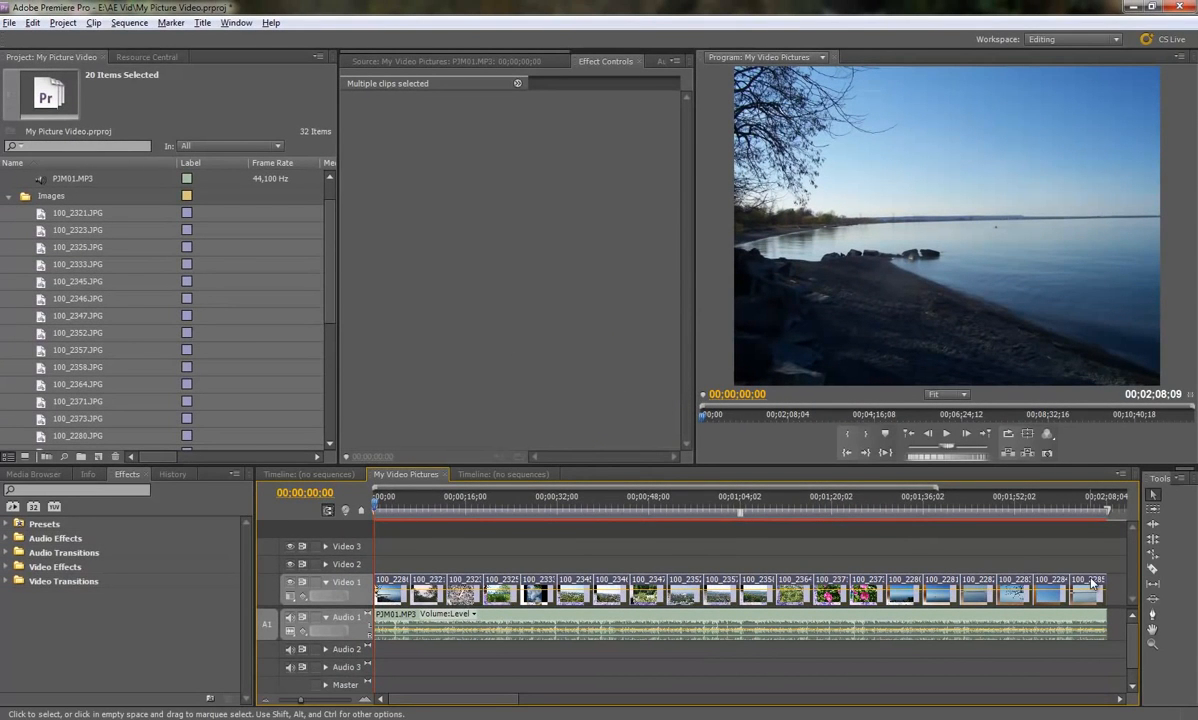
Check the last picture clip against the end of the music at 00;02;05;23 and deselect all clips.
{"action": "mouse_move", "coordinate": [1092, 584]}
{"action": "left_click_drag", "start_coordinate": [1051, 505], "coordinate": [1093, 504]}
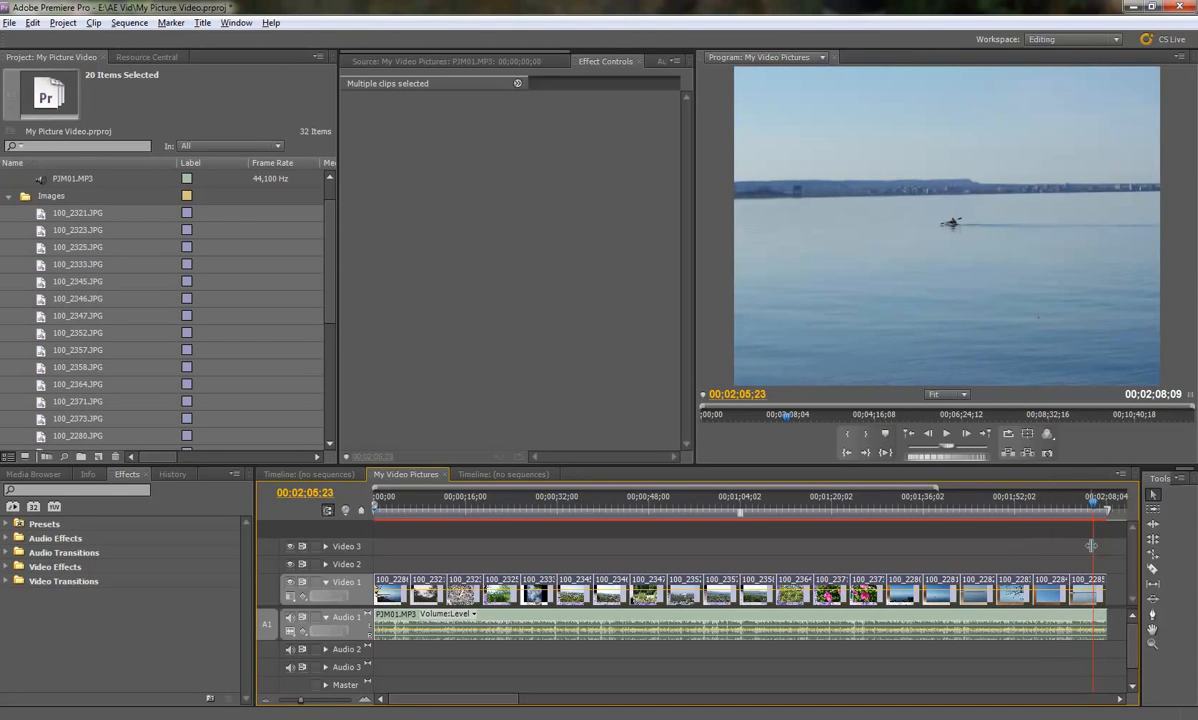
{"action": "left_click", "coordinate": [1012, 524]}
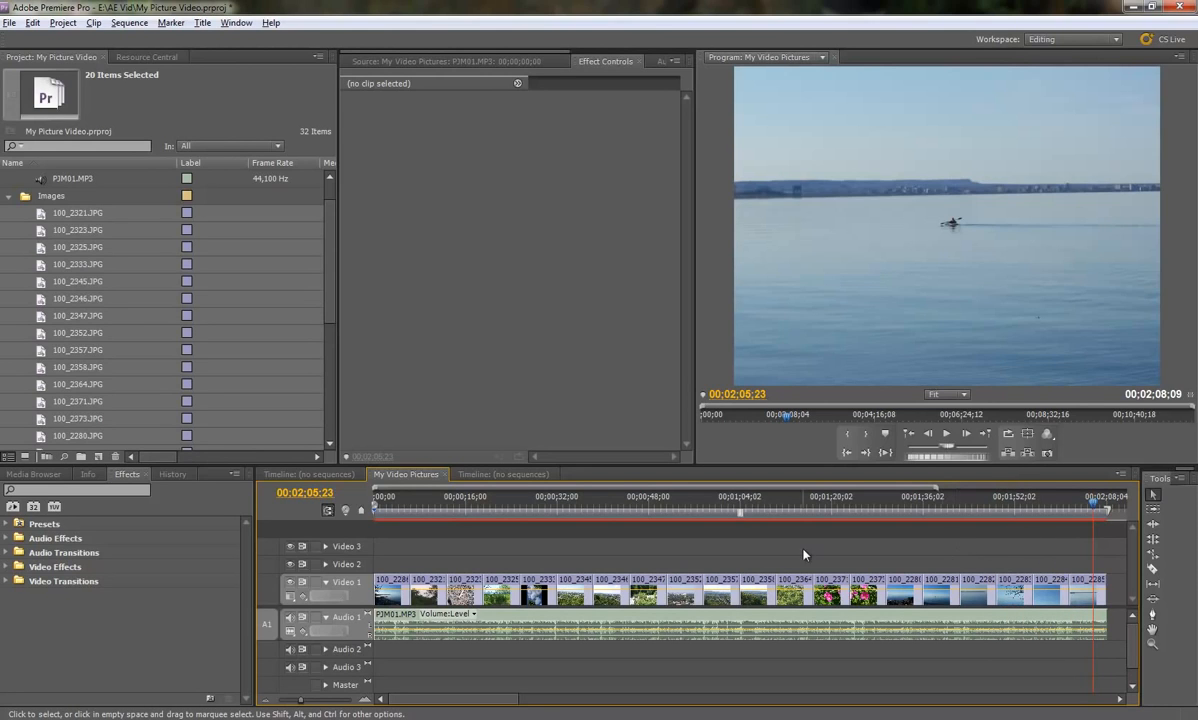
Play the cut between the first two pictures from about 00;00;05;11 and return the playhead to the sequence start.
{"action": "left_click", "coordinate": [405, 500]}
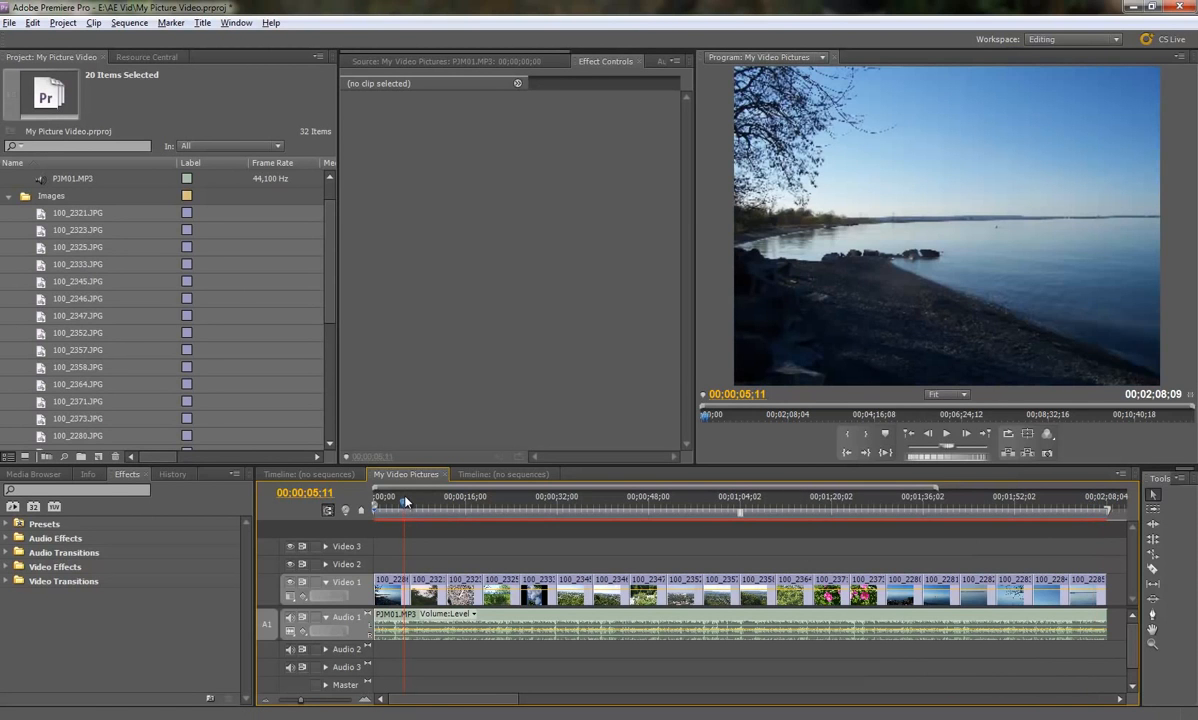
{"action": "key", "text": "Left"}
{"action": "key", "text": "Left"}
{"action": "key", "text": "Left"}
{"action": "key", "text": "Left"}
{"action": "key", "text": "space"}
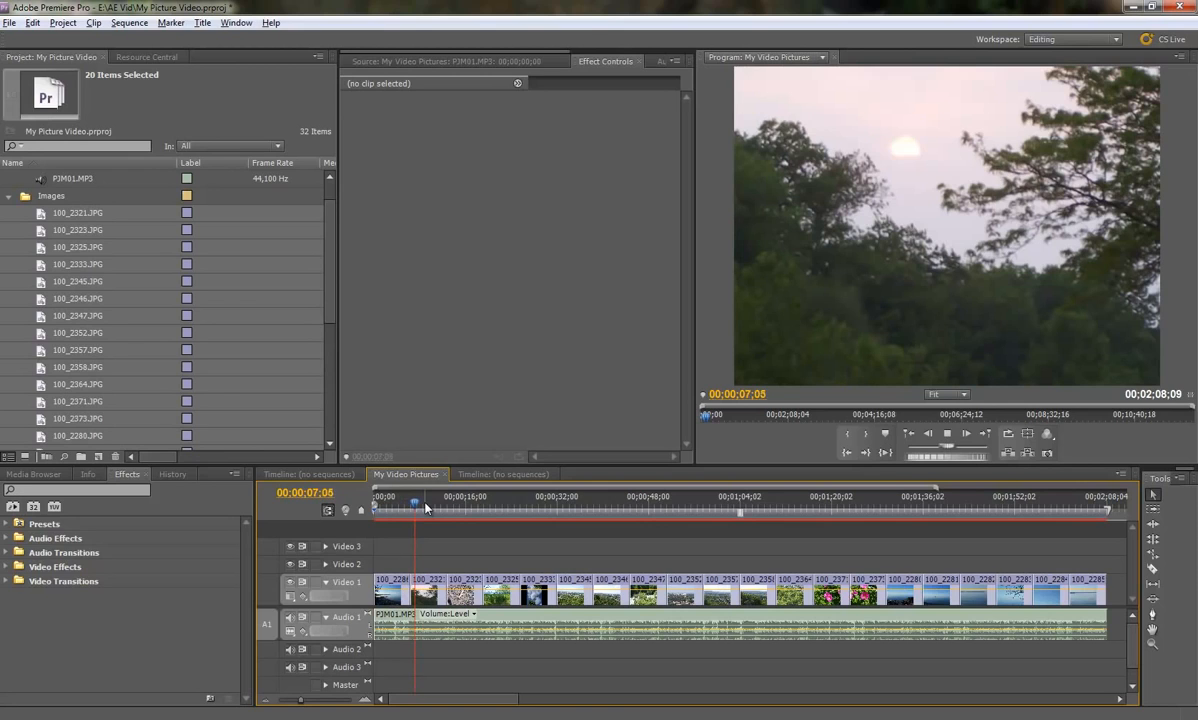
{"action": "key", "text": "space"}
{"action": "left_click_drag", "start_coordinate": [416, 506], "coordinate": [368, 496]}
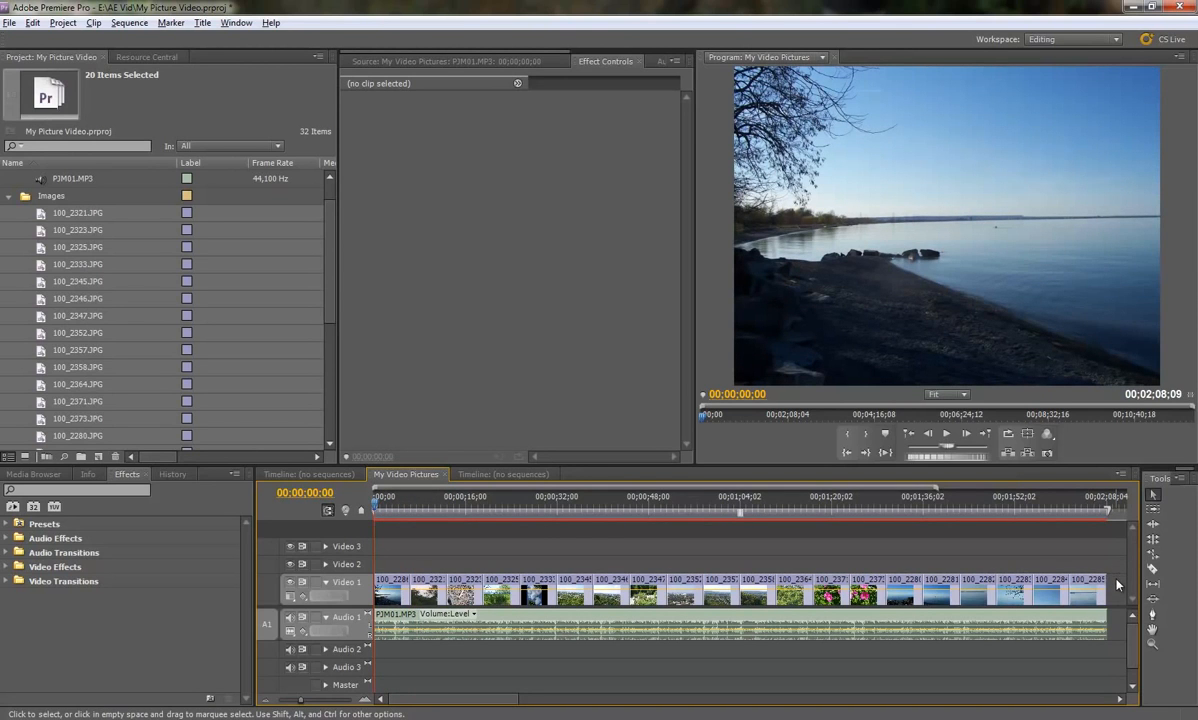
Apply the default transitions to all picture clips on the Video 1 track.
{"action": "left_click_drag", "start_coordinate": [1117, 577], "coordinate": [370, 597]}
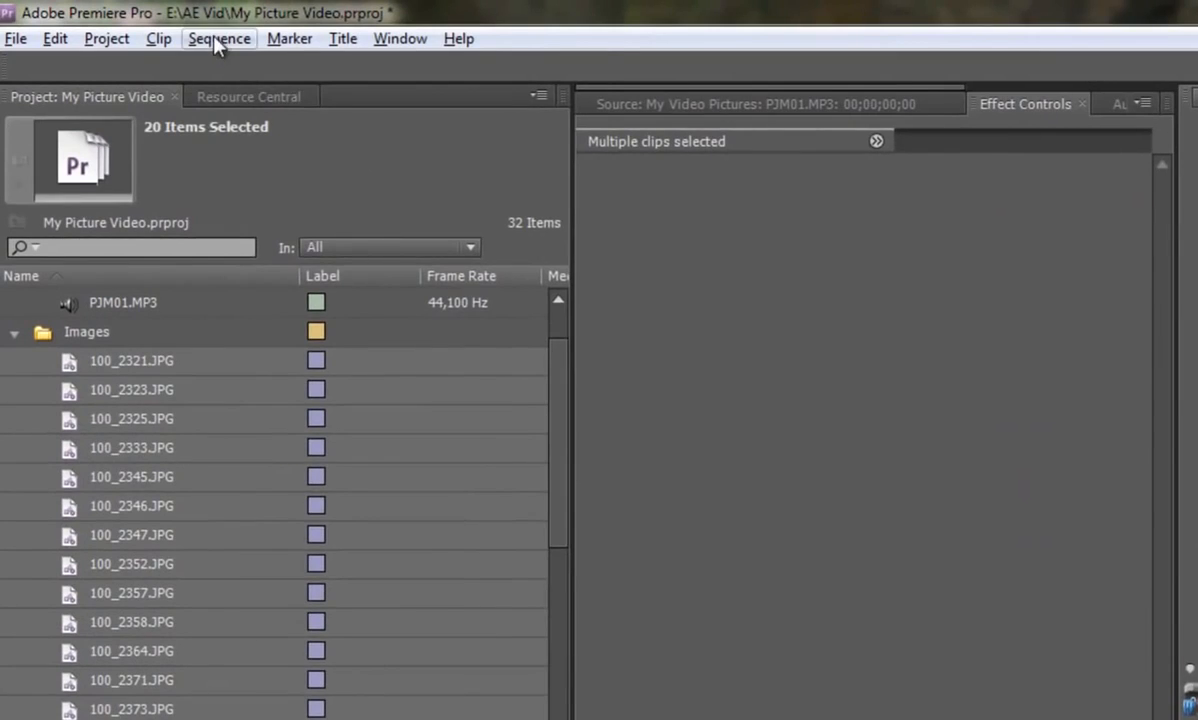
{"action": "left_click", "coordinate": [129, 23]}
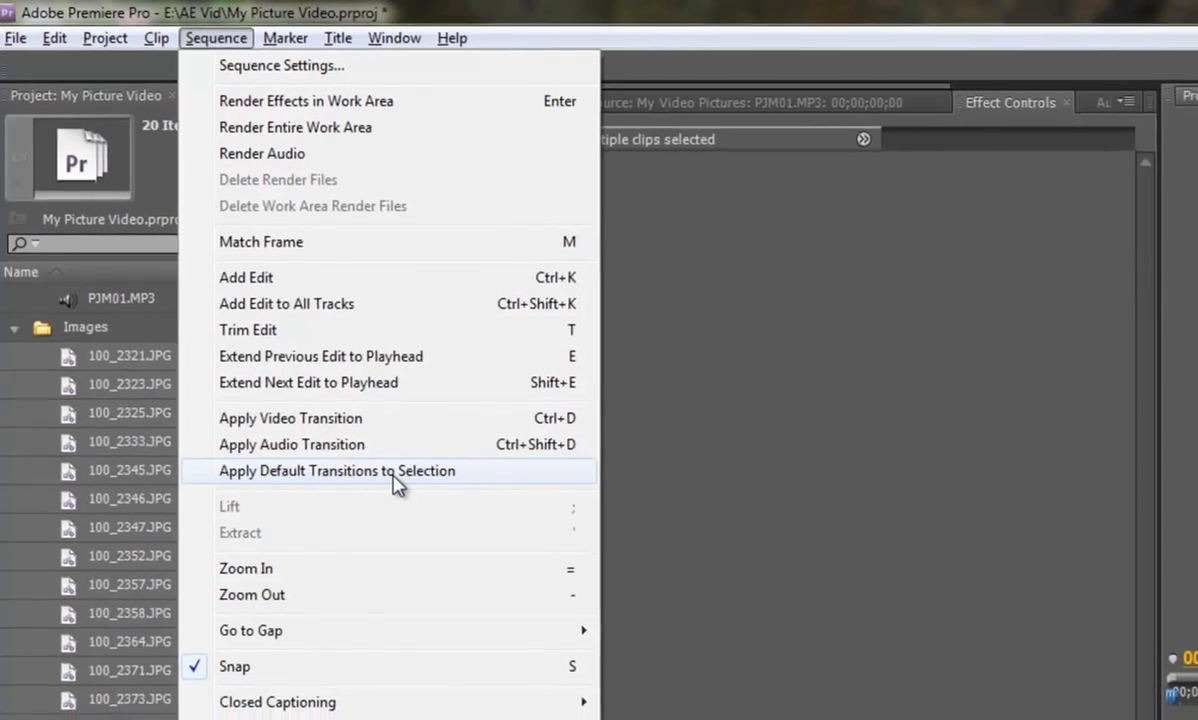
{"action": "left_click", "coordinate": [400, 480]}
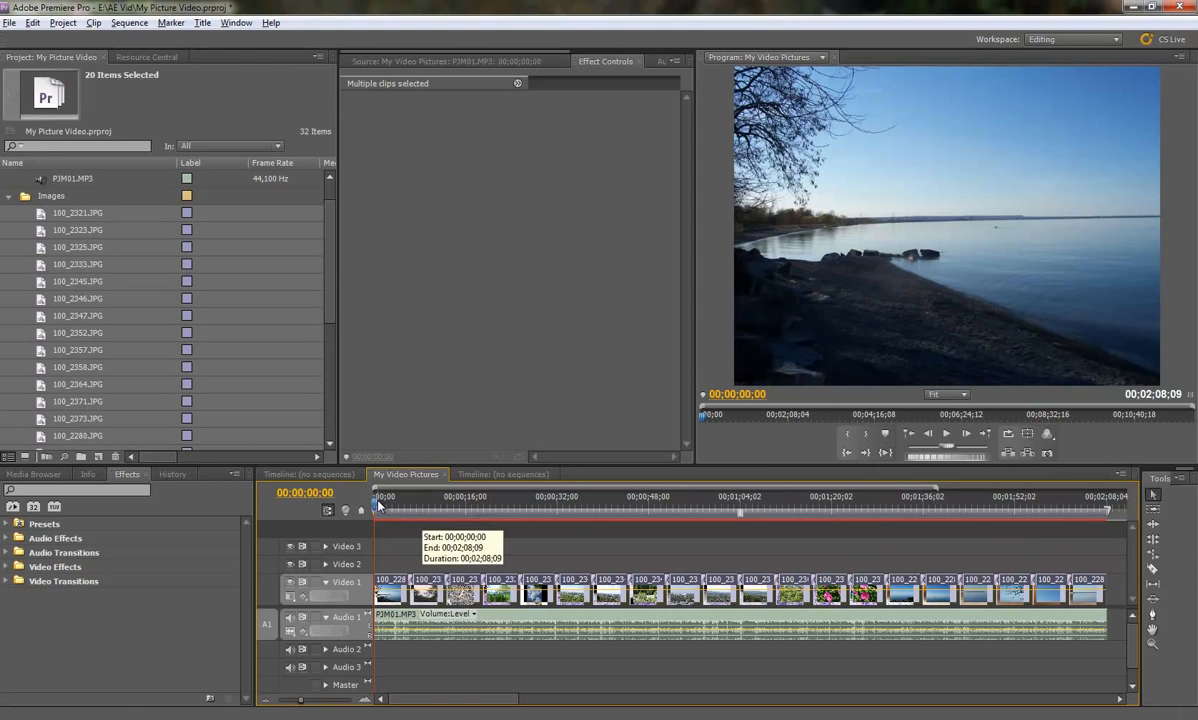
Preview the transitions between the first pictures by playing the sequence from 00;00;04;19 to 00;00;13;28.
{"action": "left_click_drag", "start_coordinate": [377, 508], "coordinate": [401, 508]}
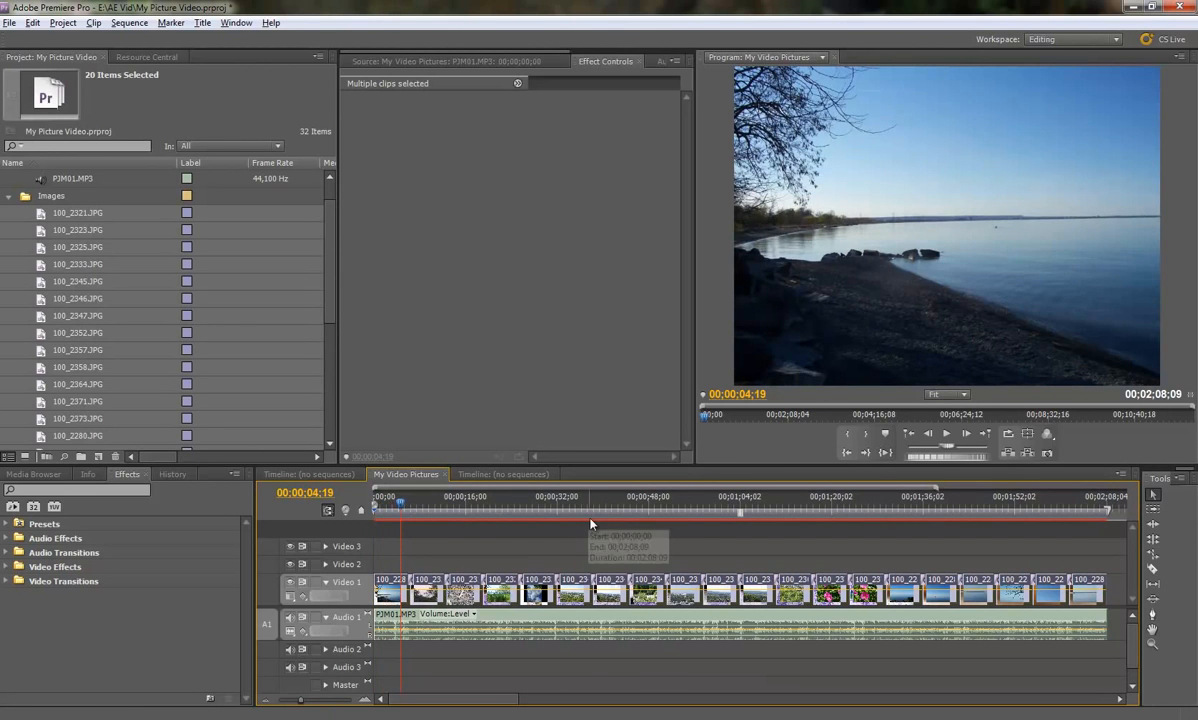
{"action": "key", "text": "space"}
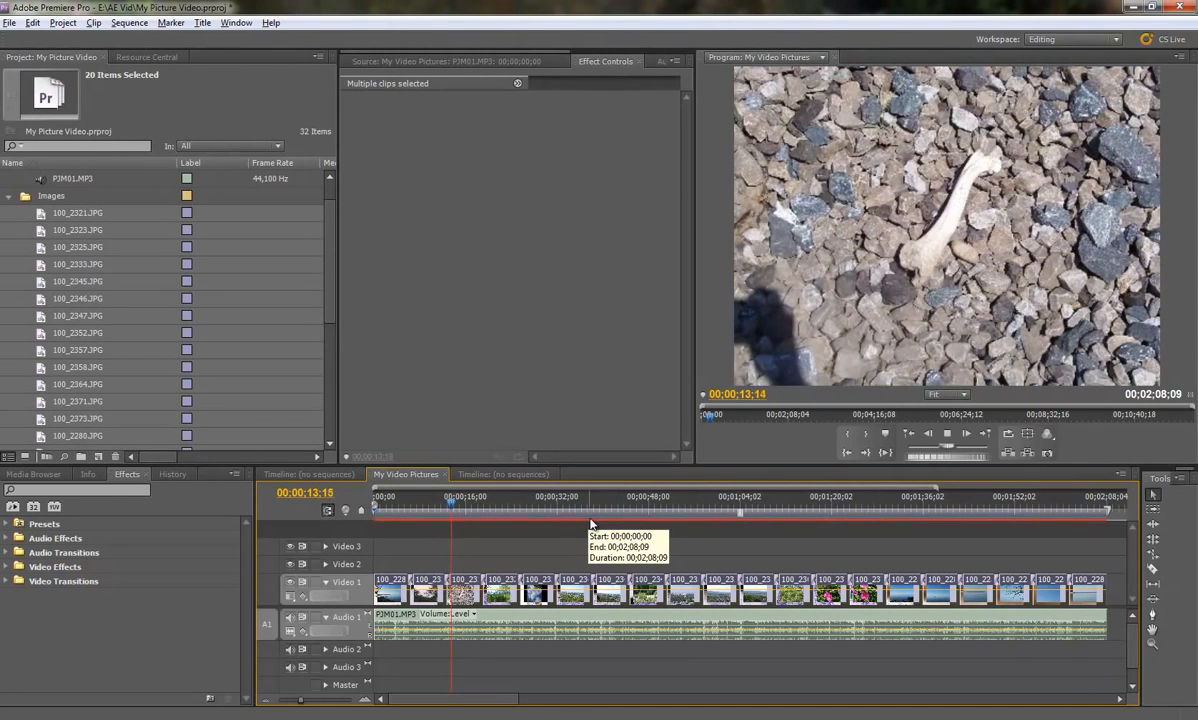
{"action": "key", "text": "space"}
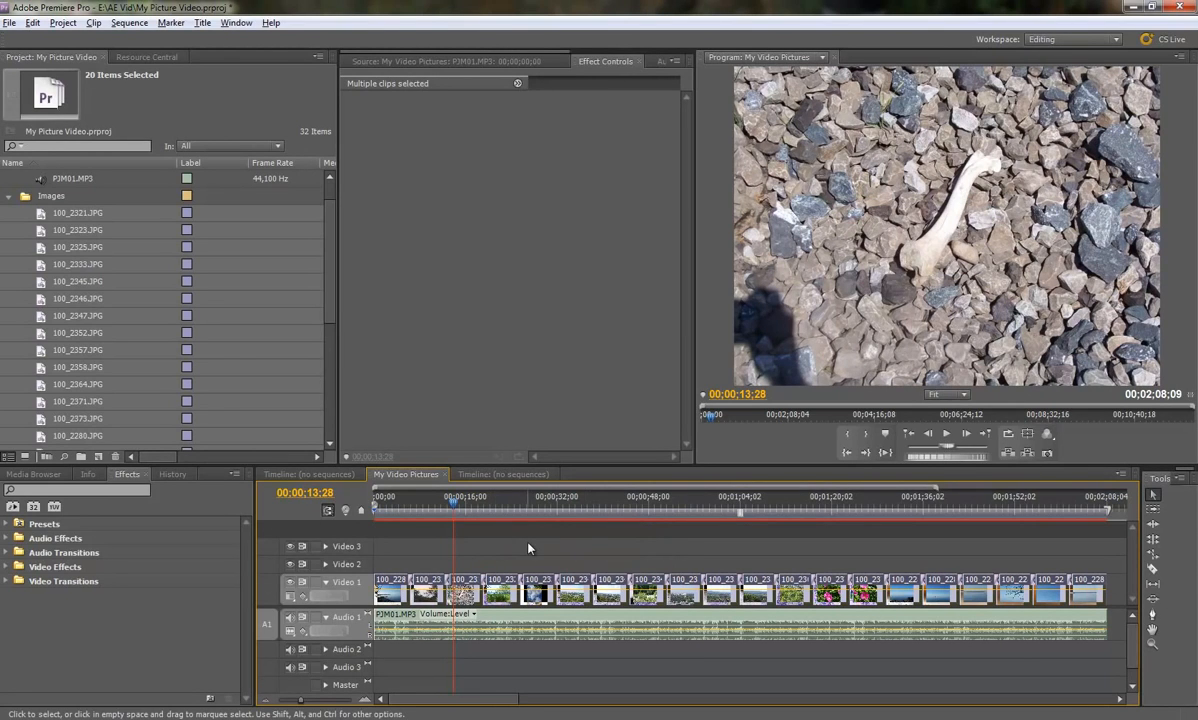
Collapse the Images bin and start a new title item in the project named My Title.
{"action": "left_click", "coordinate": [9, 195]}
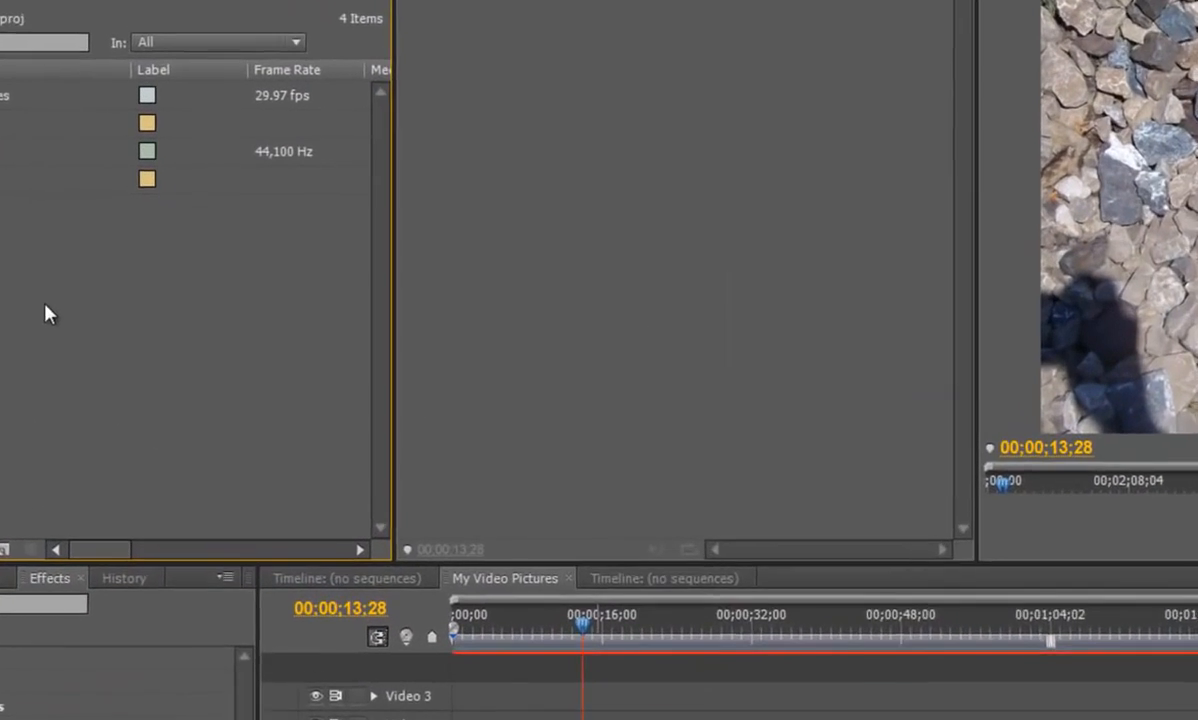
{"action": "right_click", "coordinate": [124, 309]}
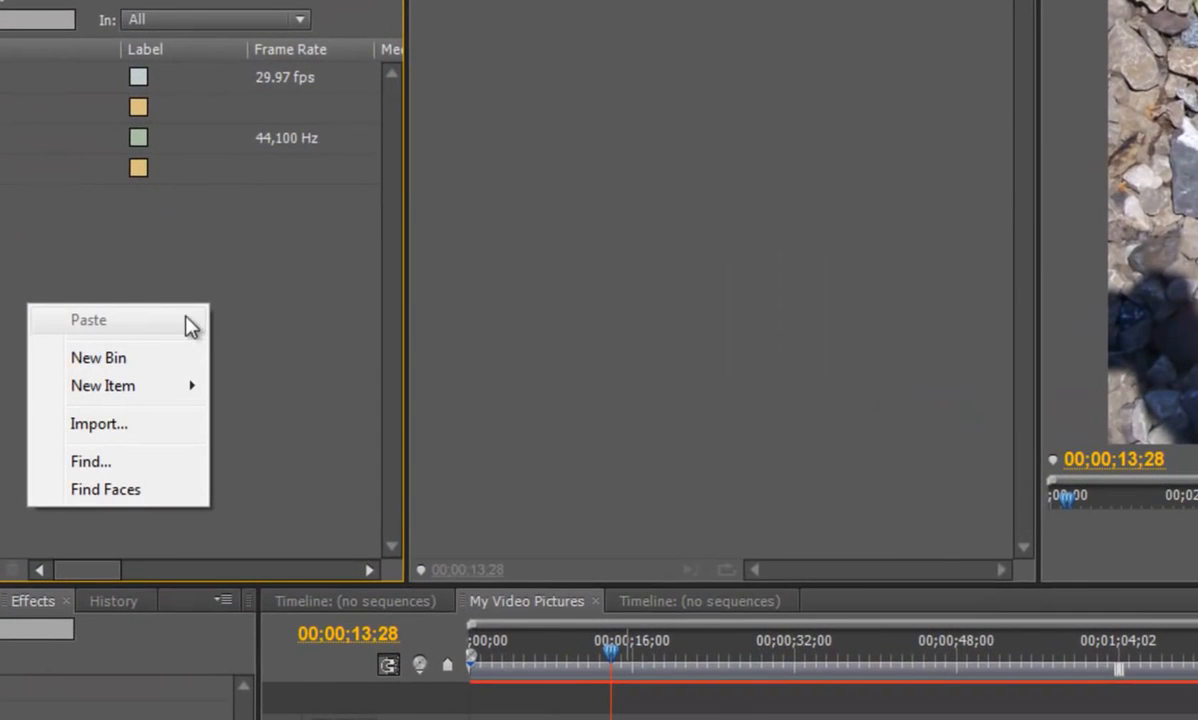
{"action": "mouse_move", "coordinate": [157, 388]}
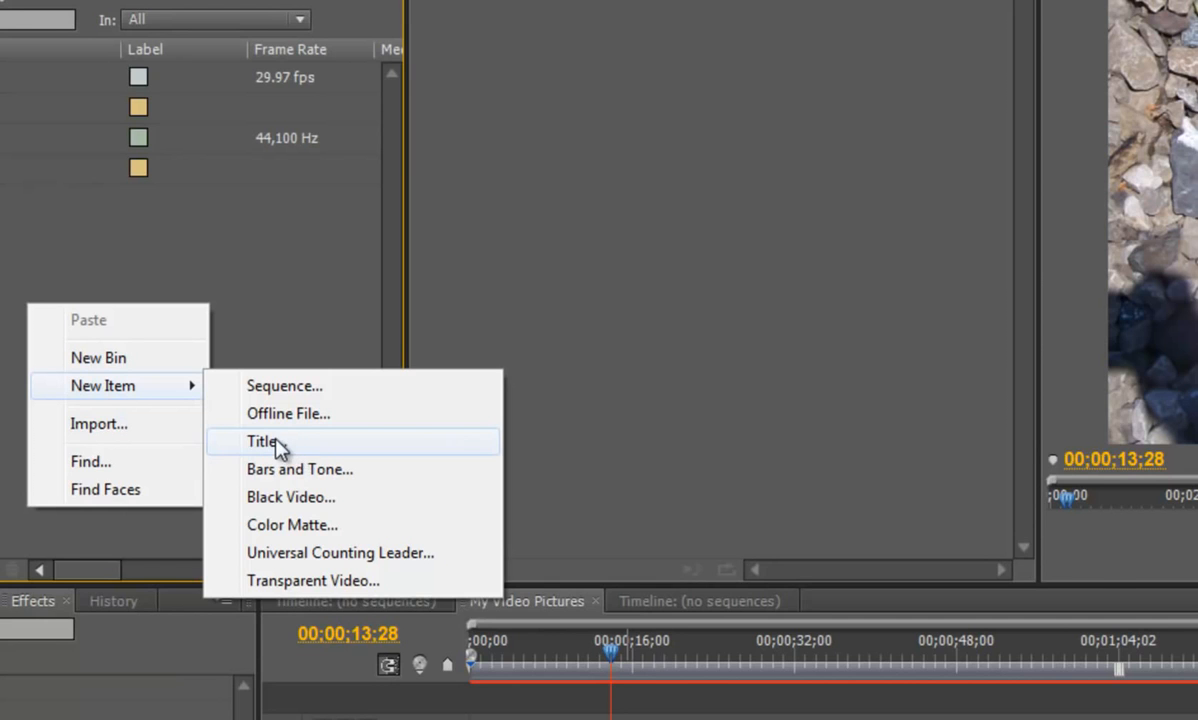
{"action": "left_click", "coordinate": [279, 444]}
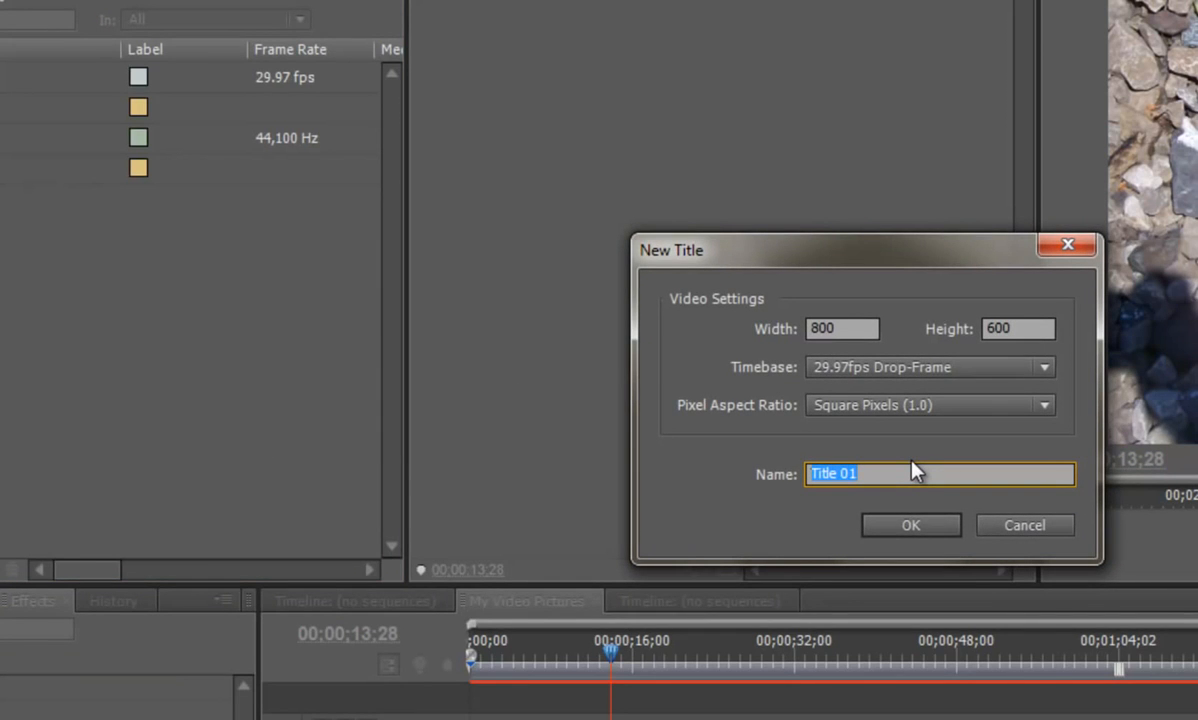
{"action": "type", "text": "My Title"}
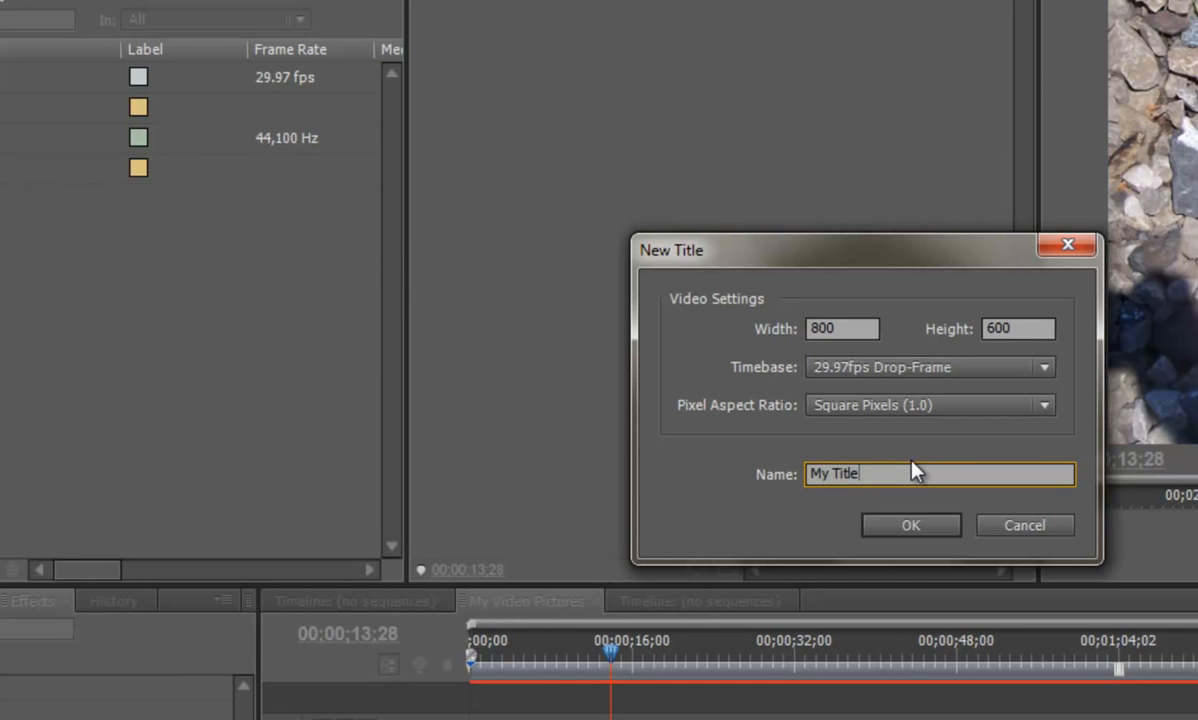